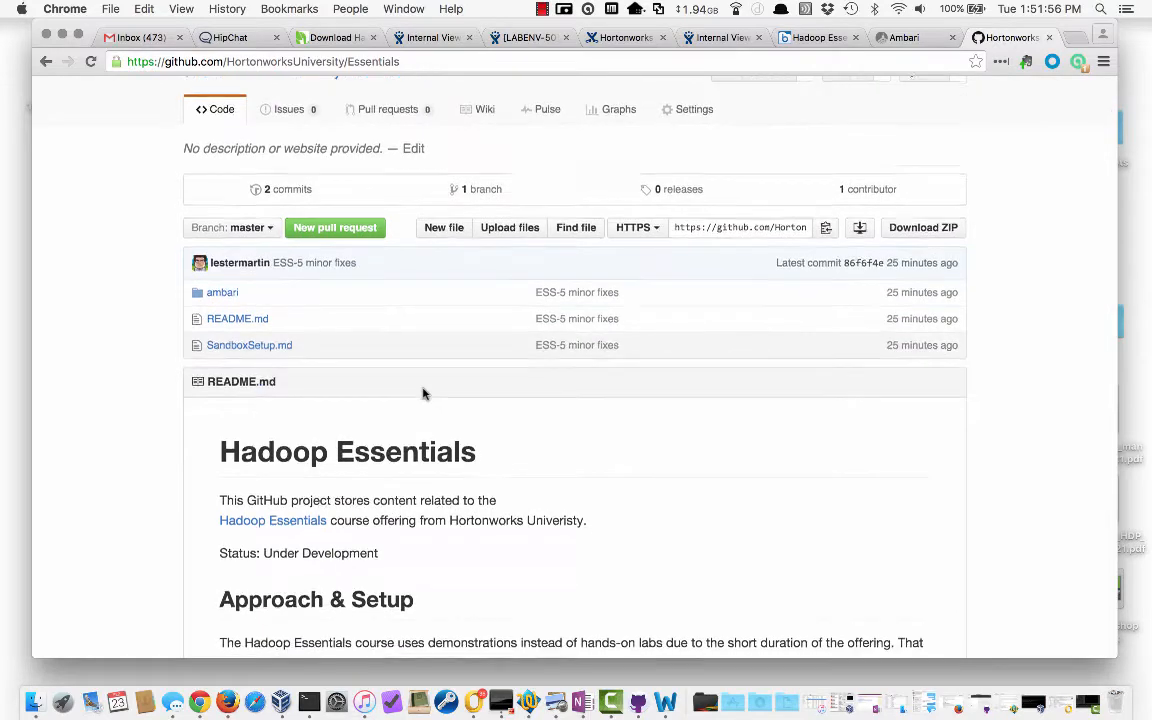
Step: Look through the Hadoop Essentials README and open the Operational Overview with Ambari demonstration
scroll(422, 393, down, 3)
scroll(422, 393, down, 10)
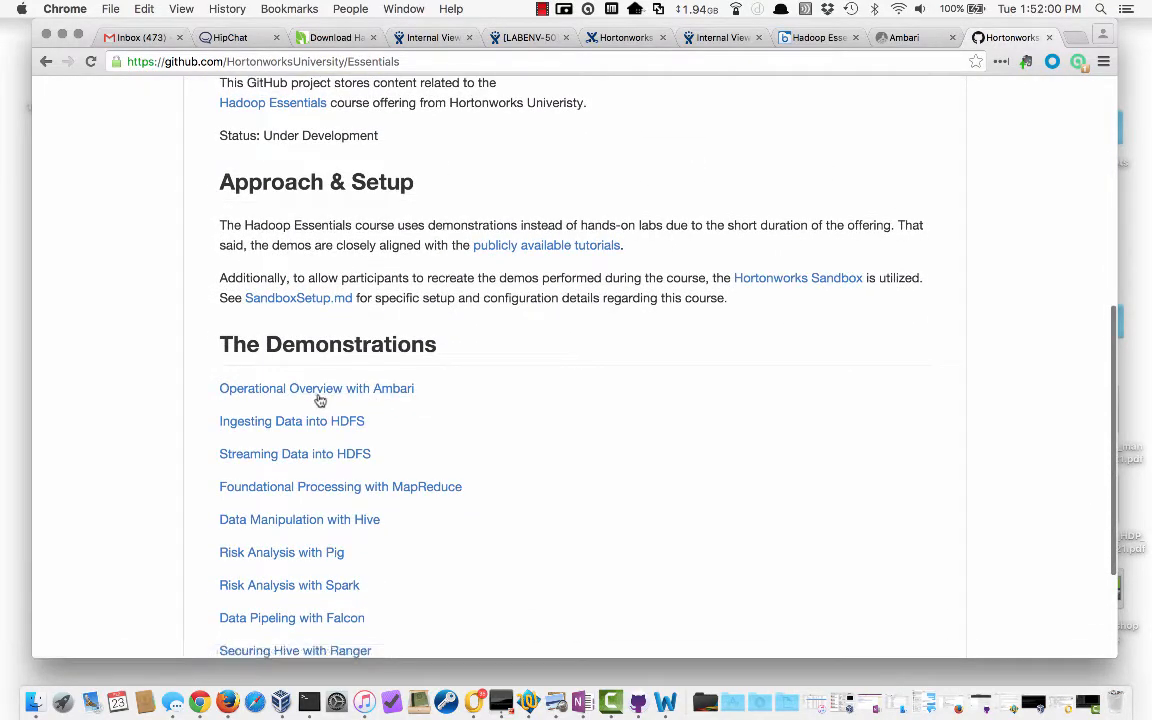
scroll(452, 305, up, 3)
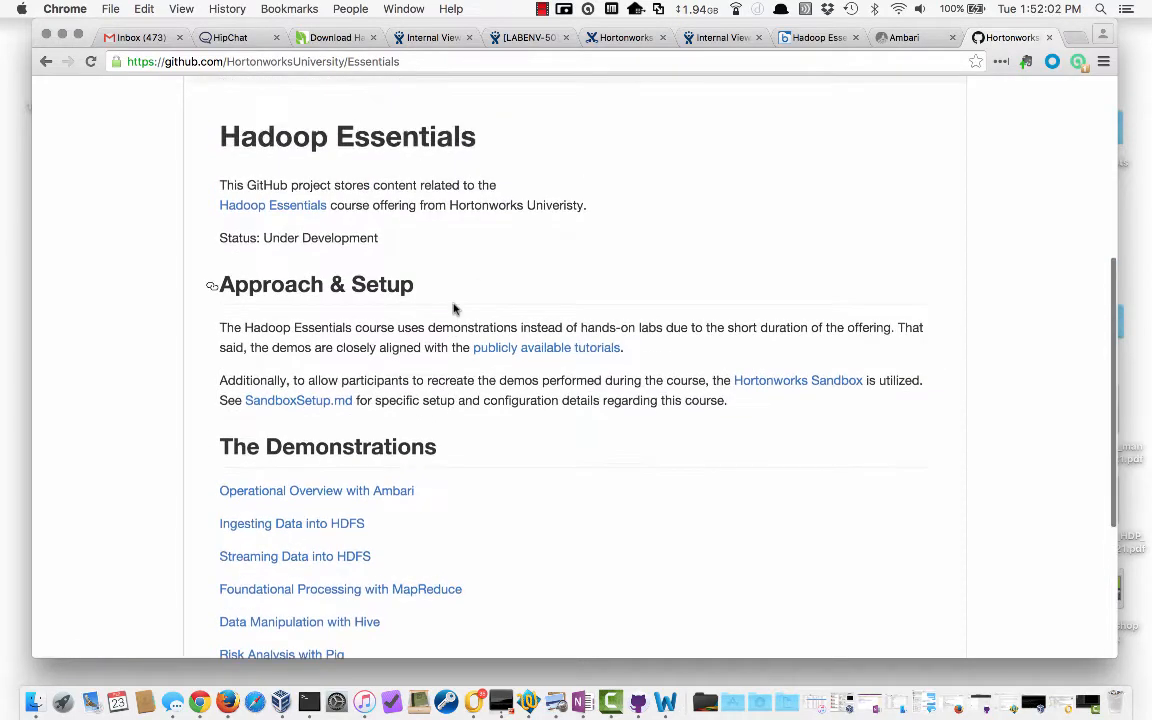
scroll(211, 198, up, 12)
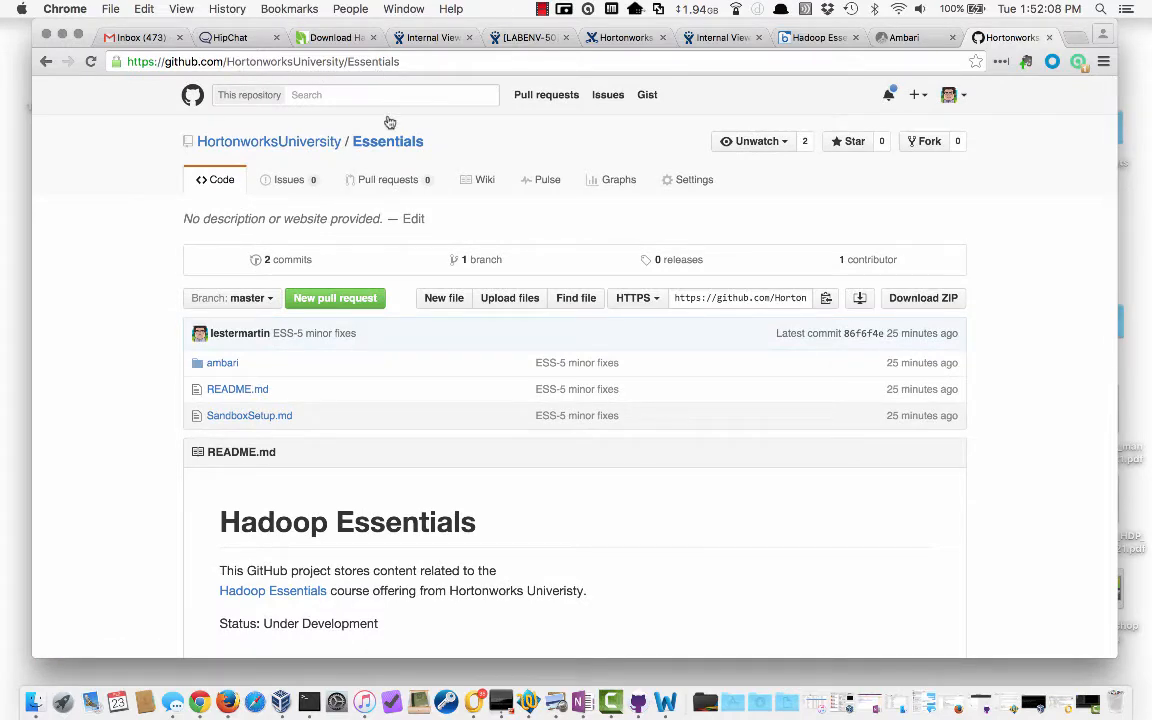
scroll(388, 195, down, 7)
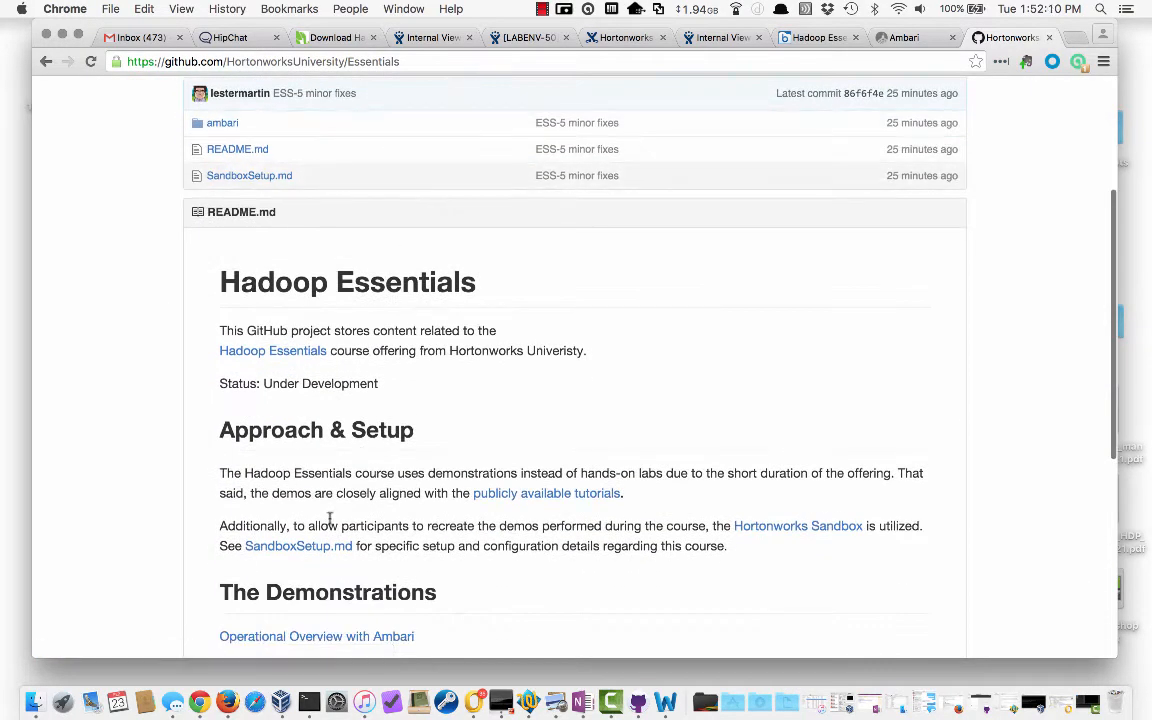
scroll(327, 519, down, 3)
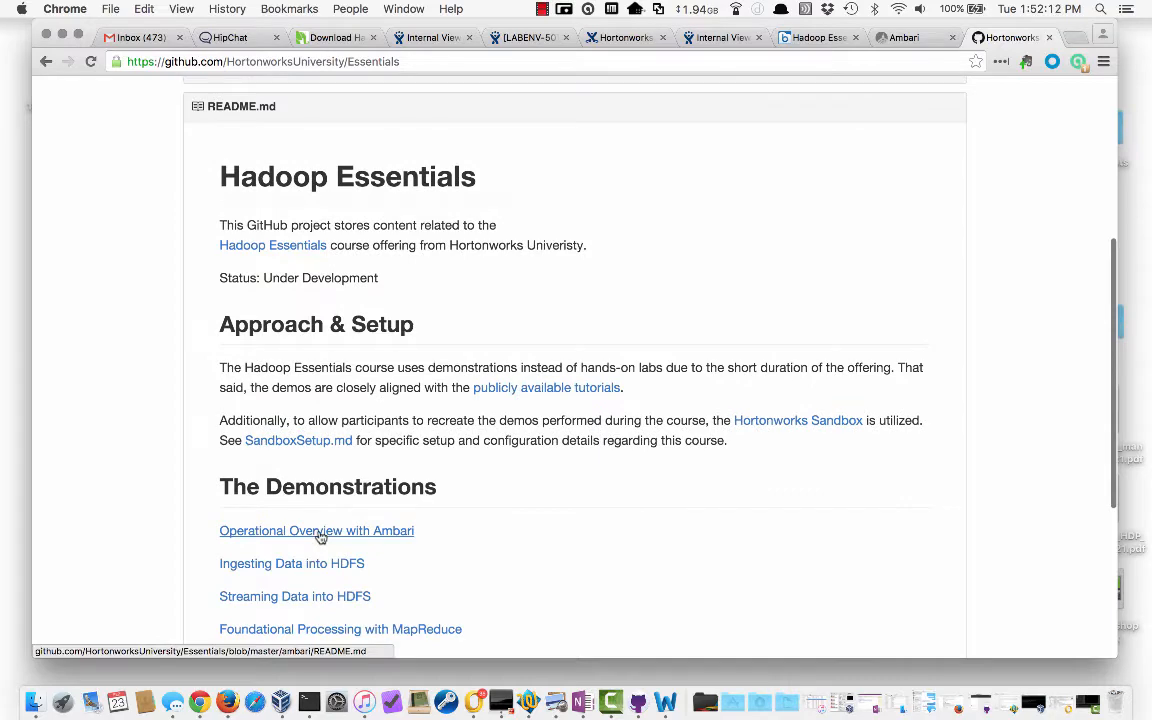
click(320, 535)
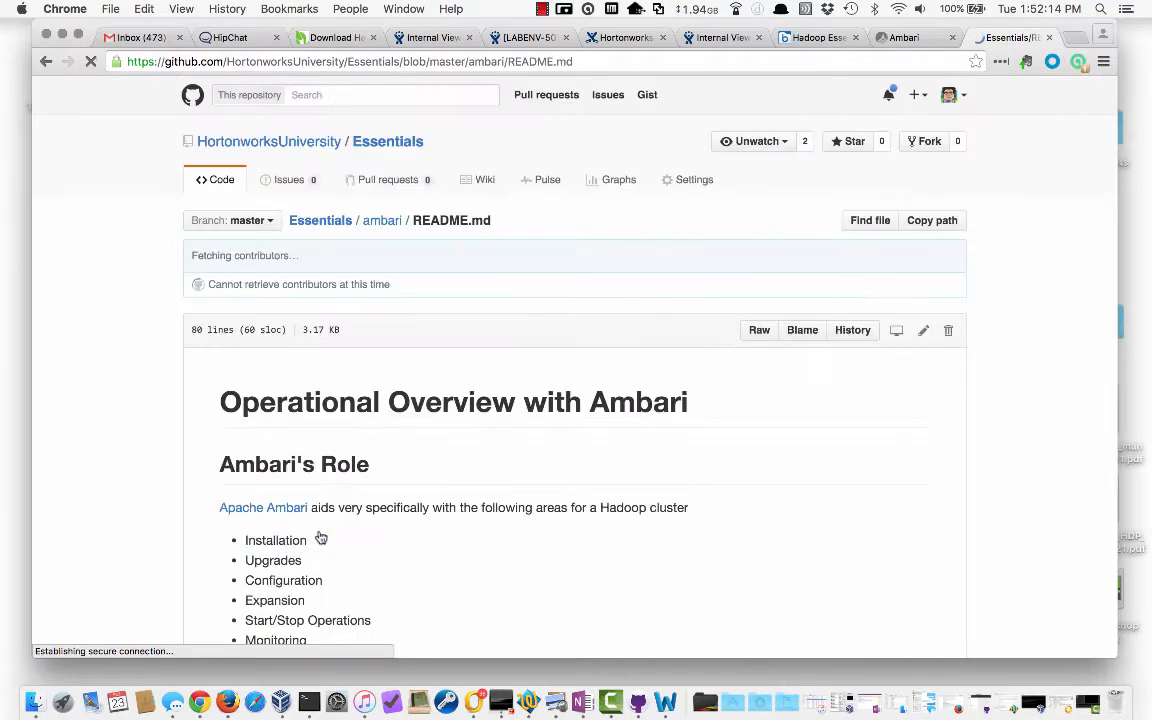
Step: Read the Ambari's Role section of the demonstration, highlighting the list of areas from Installation to Monitoring
scroll(651, 557, down, 2)
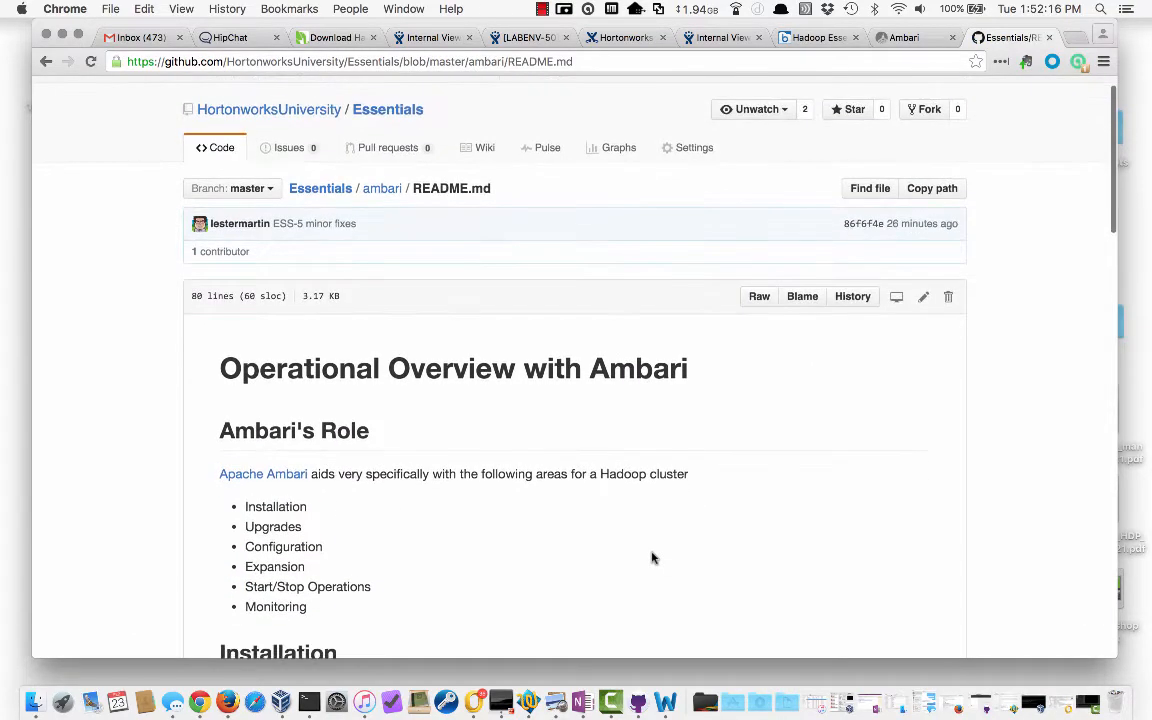
scroll(651, 557, down, 3)
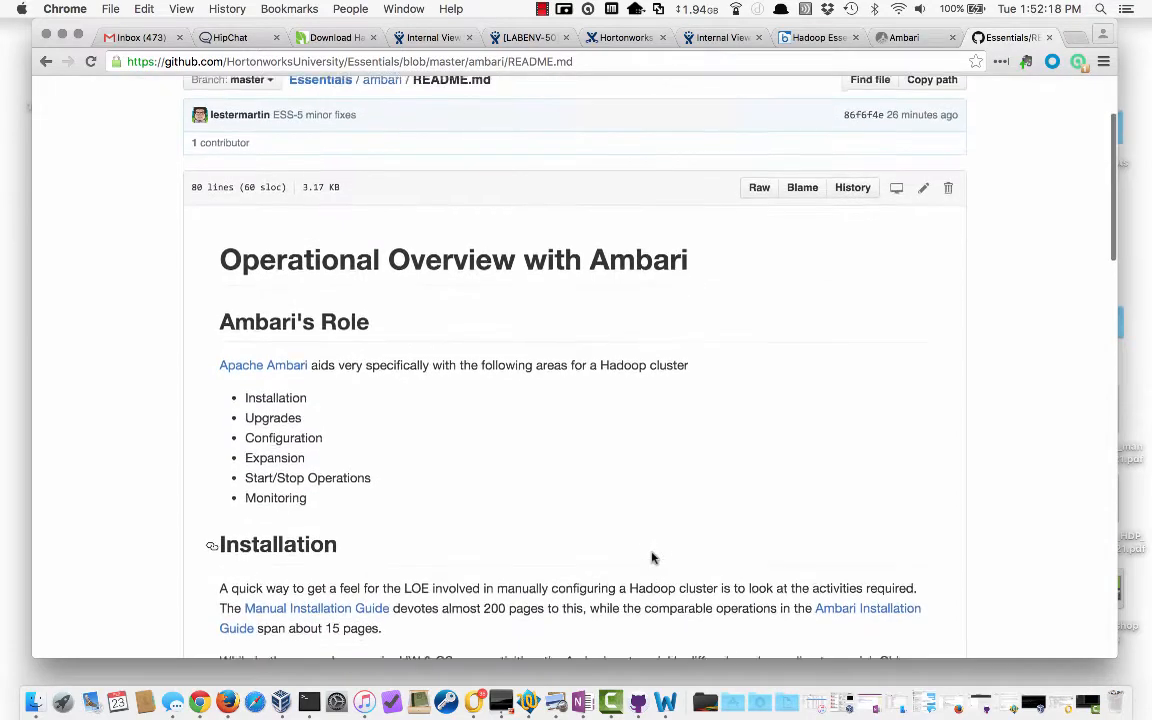
scroll(651, 557, down, 3)
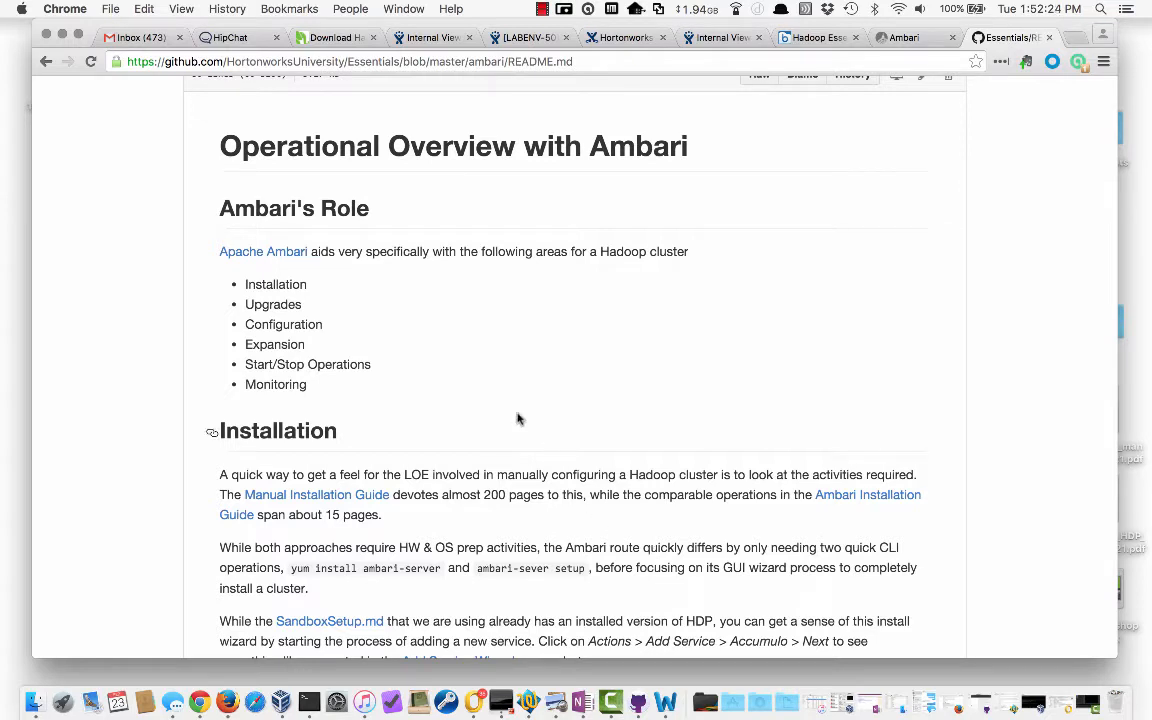
drag(277, 288, 386, 404)
click(389, 404)
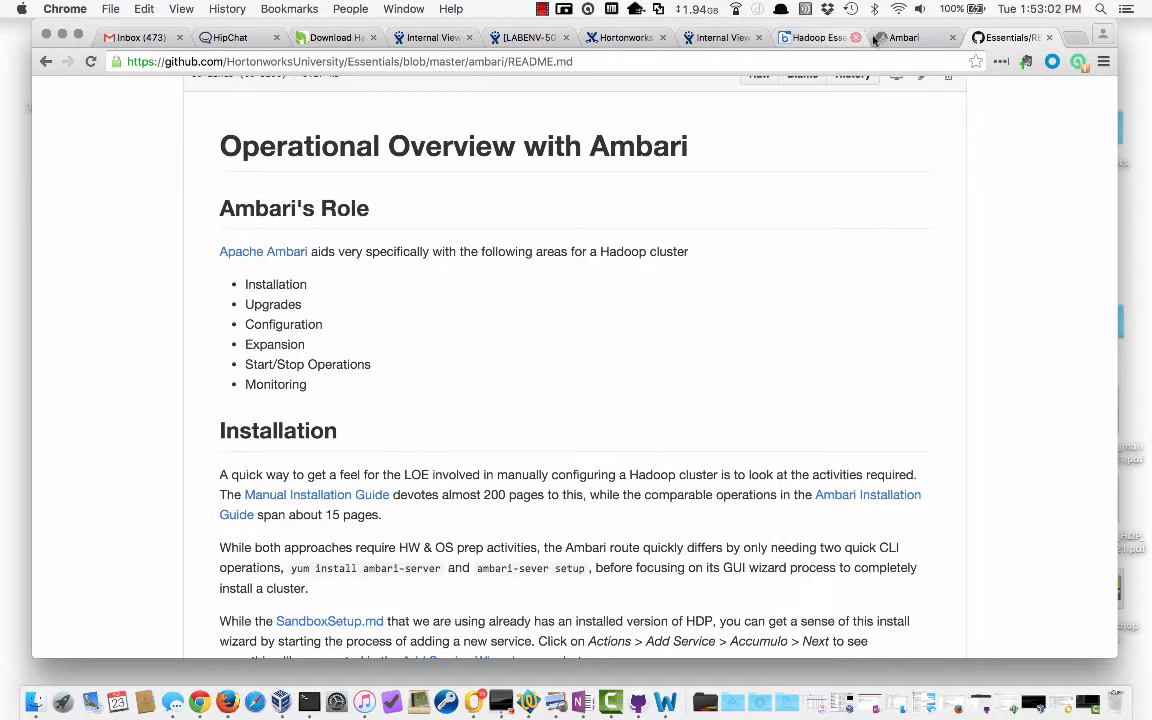
Step: Switch to Ambari, sign in with the administrator username and account password, and decline to save the password in the browser
click(905, 38)
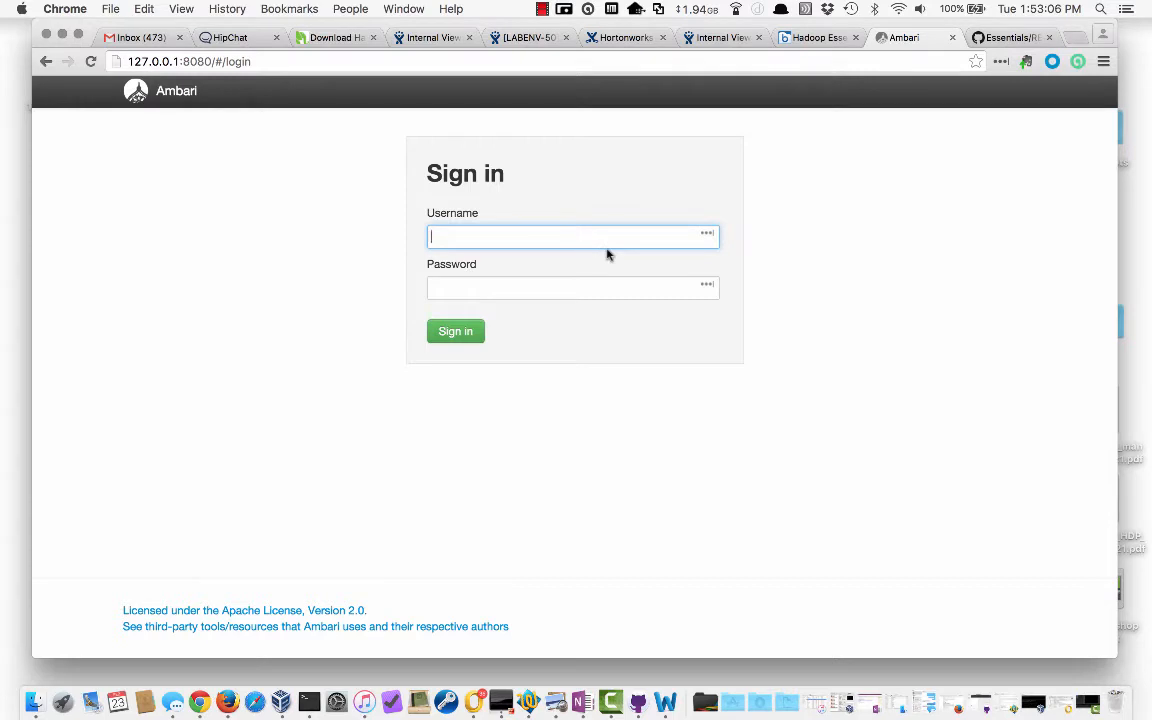
text(n)
key(Tab)
text(a)
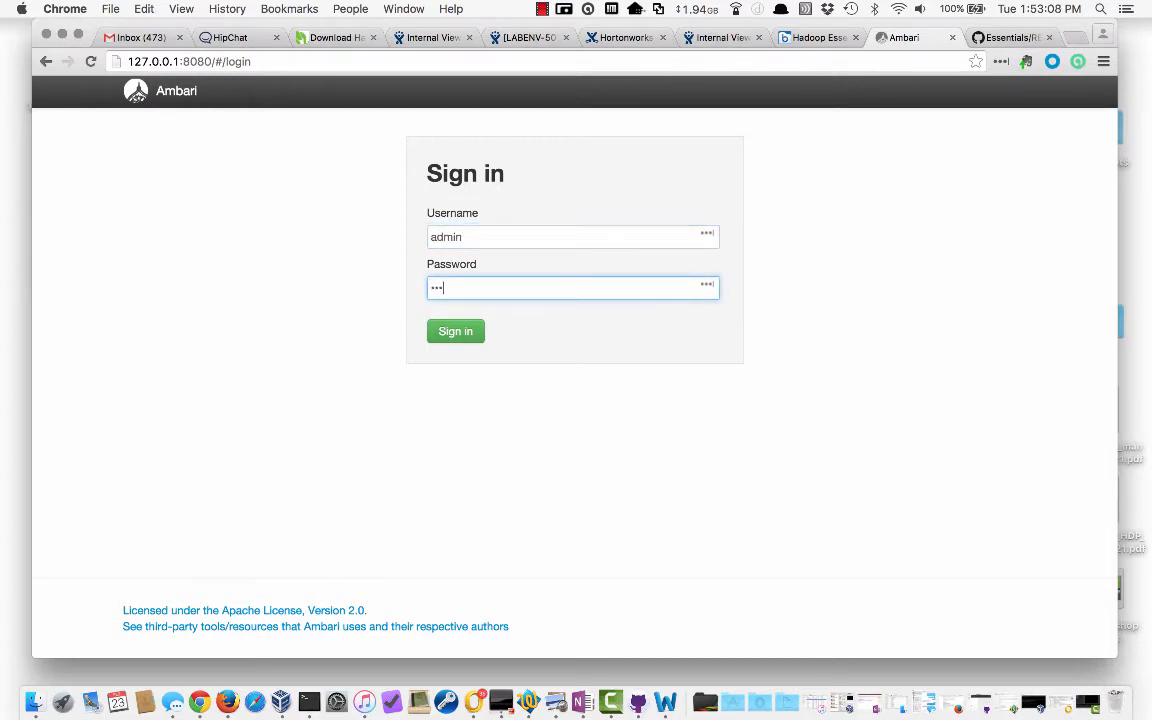
key(Return)
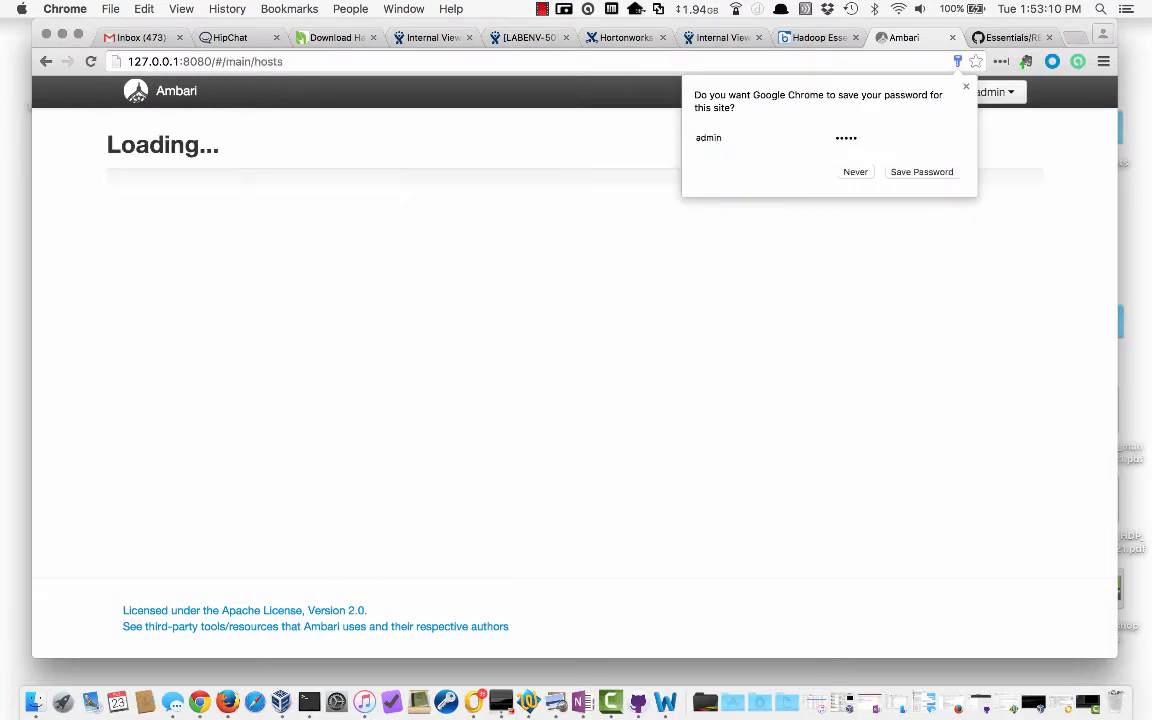
click(855, 172)
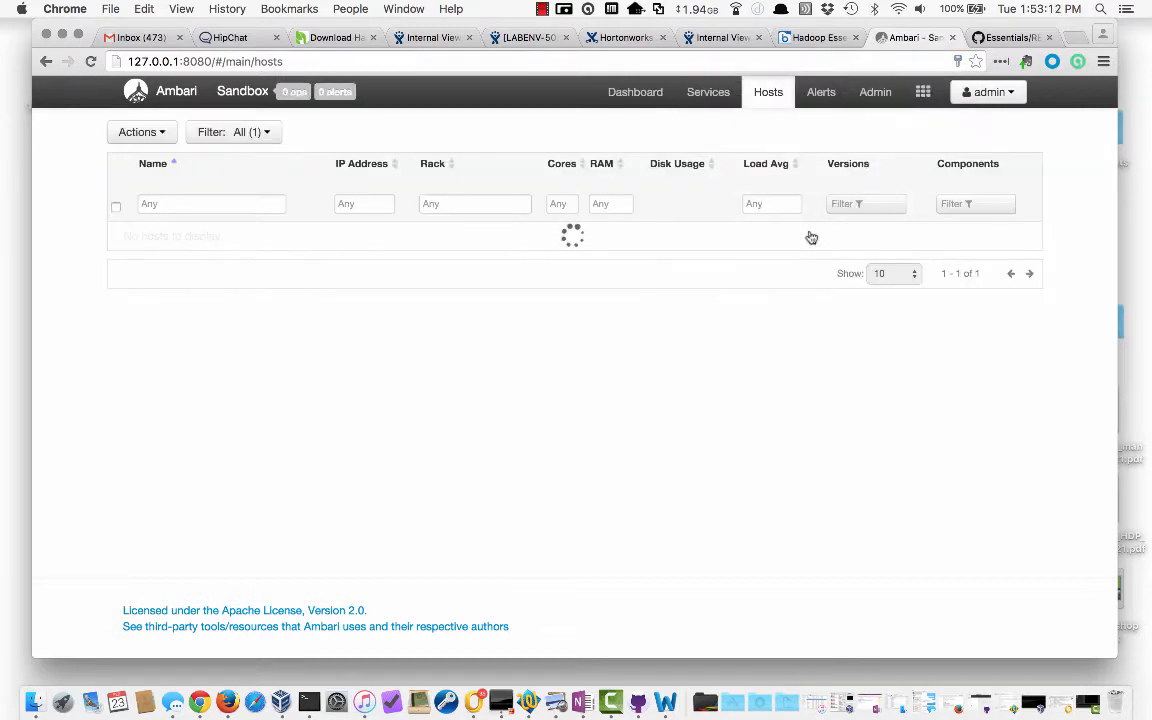
Step: Open the Ambari dashboard and examine its metric widgets and the status of the listed services
click(641, 93)
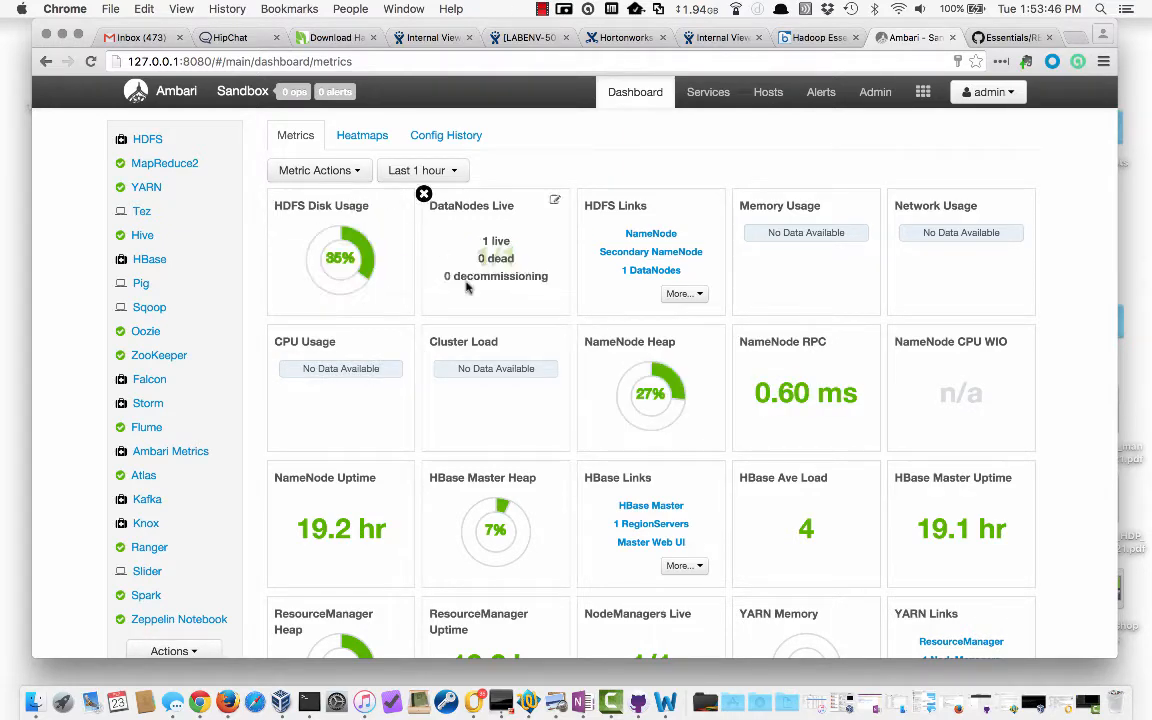
scroll(717, 369, down, 3)
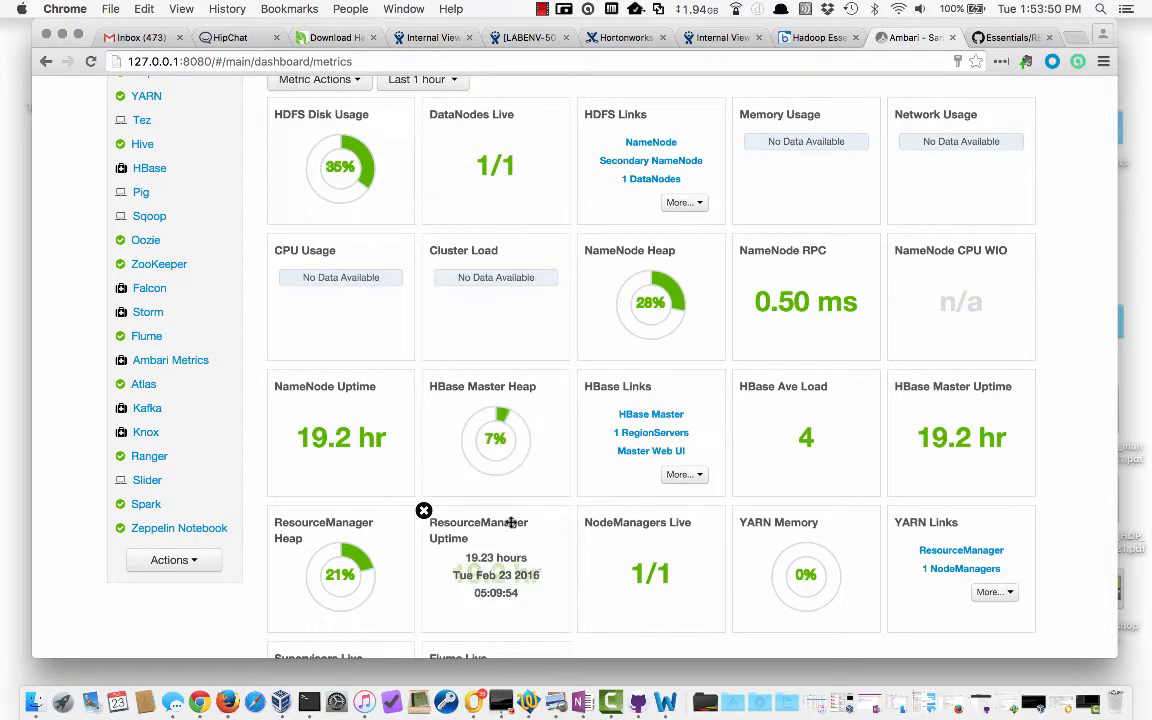
scroll(424, 447, down, 3)
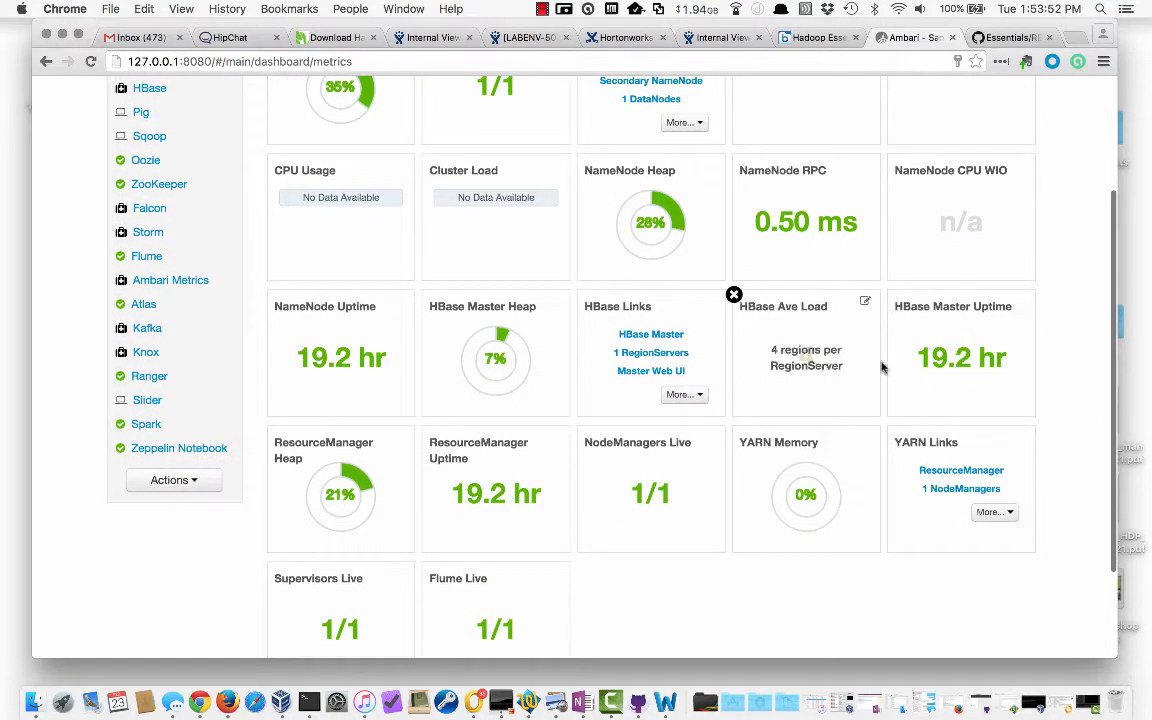
scroll(515, 388, up, 5)
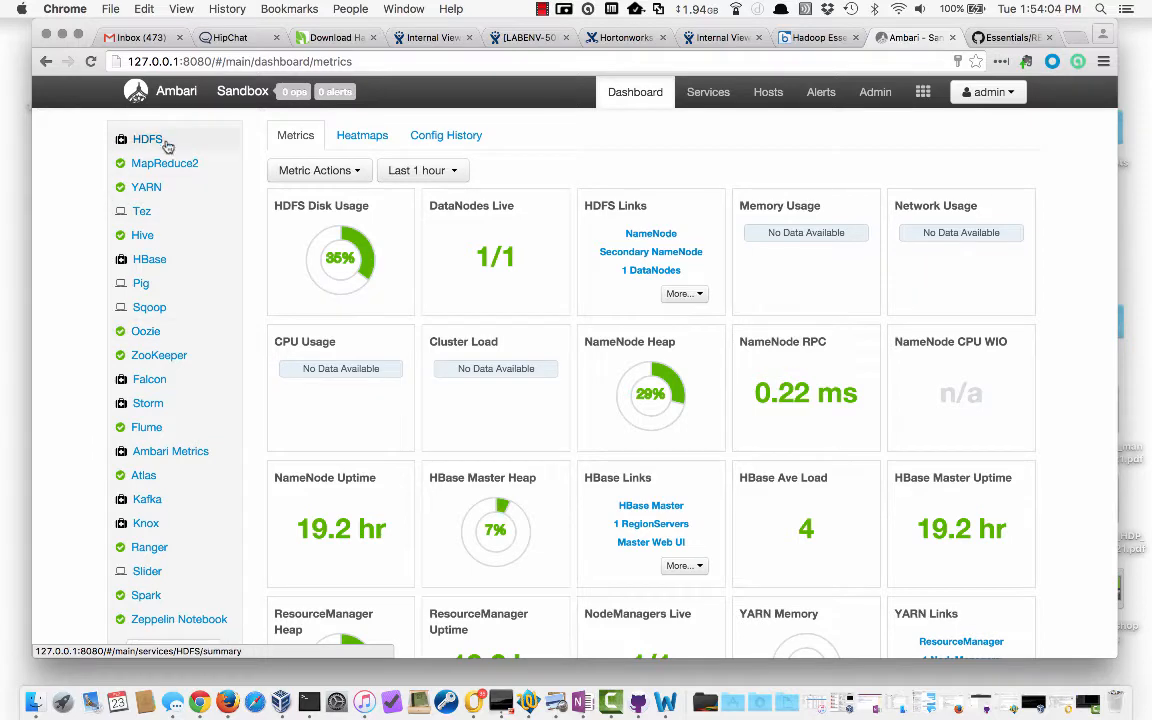
scroll(93, 457, down, 2)
scroll(93, 457, up, 2)
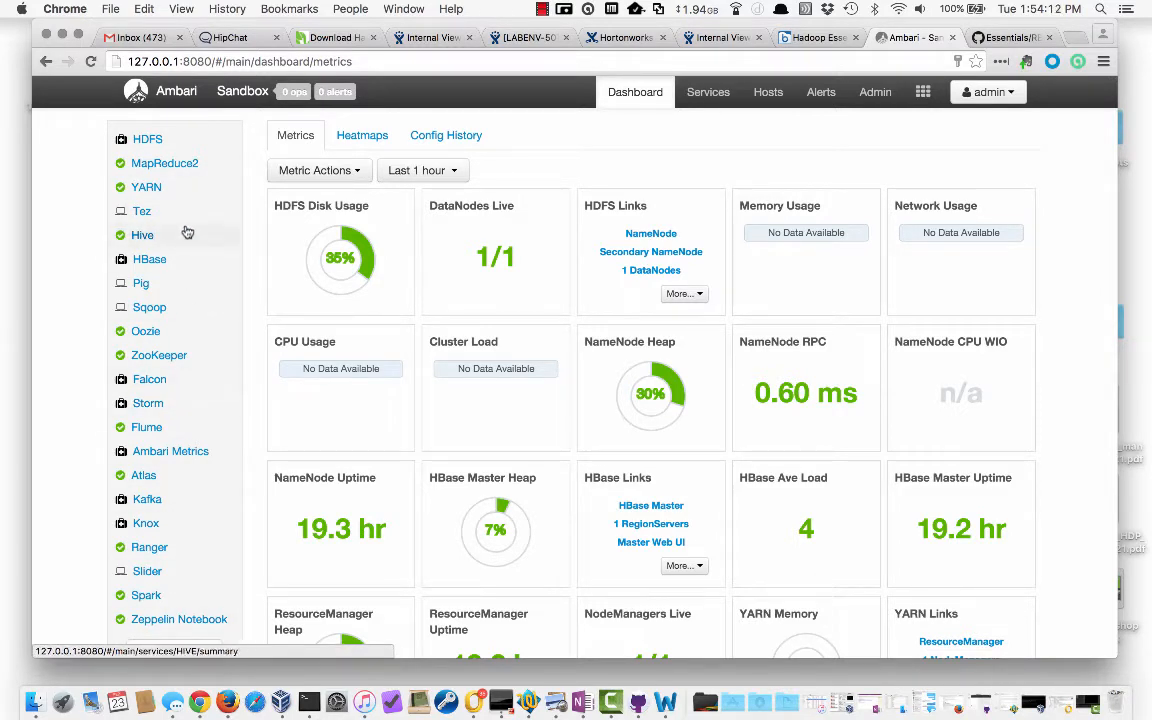
mouse_move(121, 142)
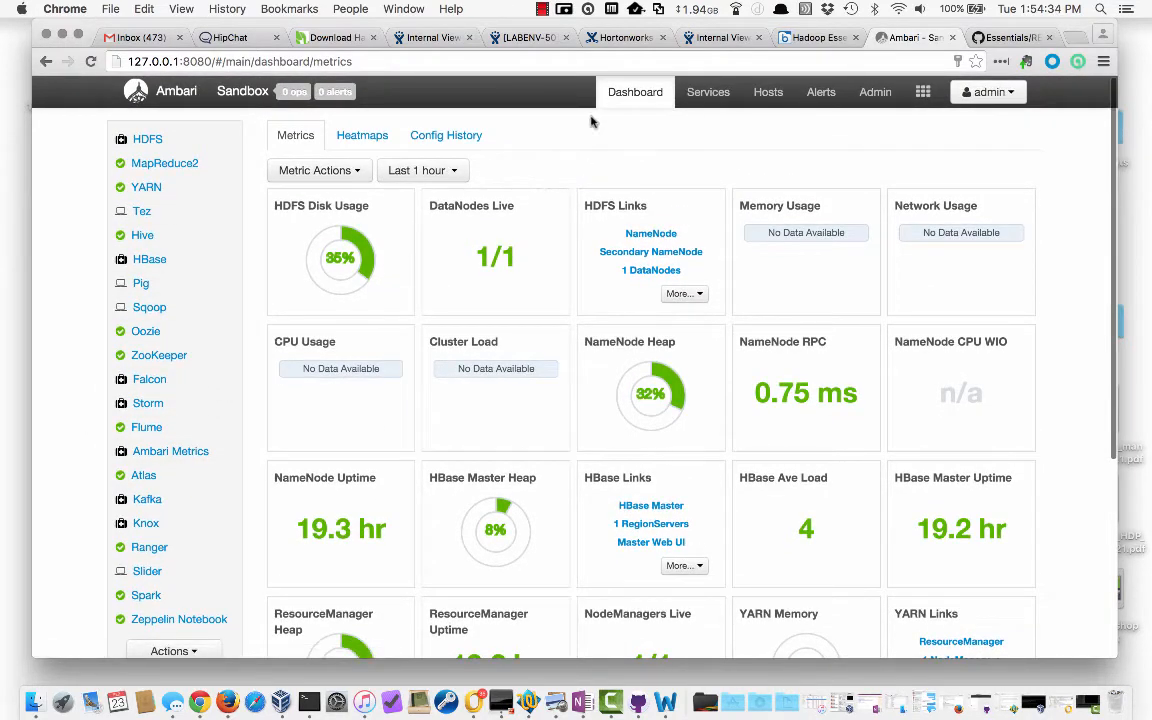
Step: Open the YARN service summary, view its heatmaps and list the available heatmap metrics
mouse_move(701, 103)
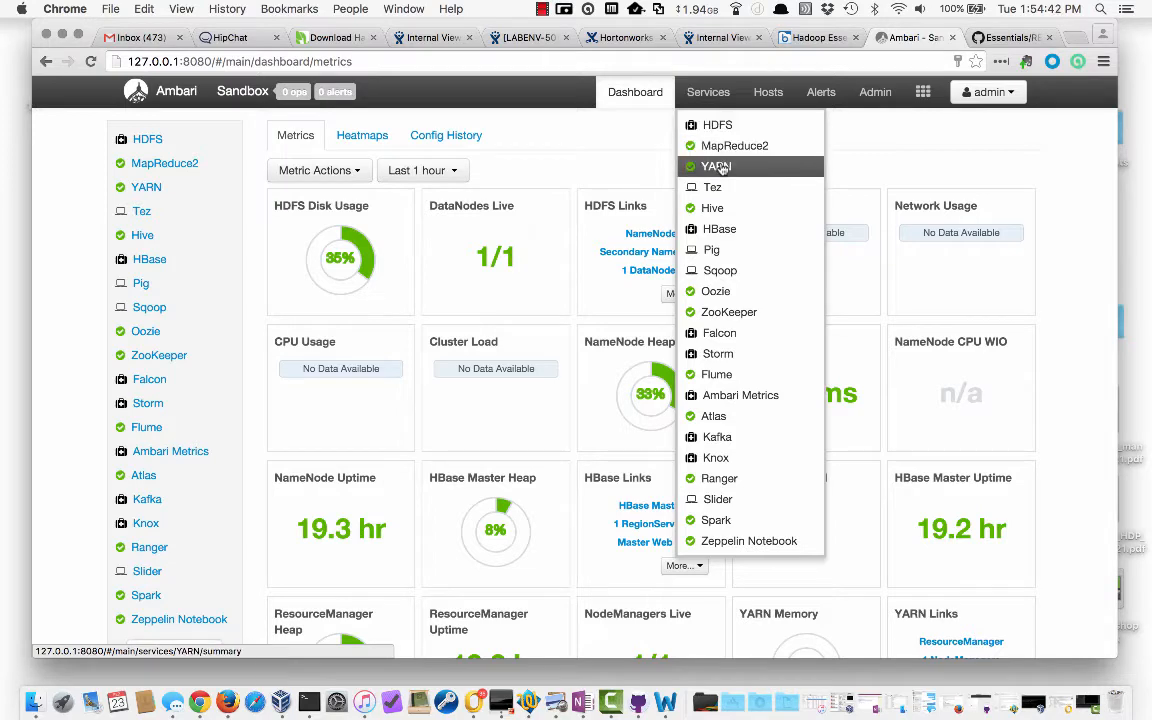
click(720, 167)
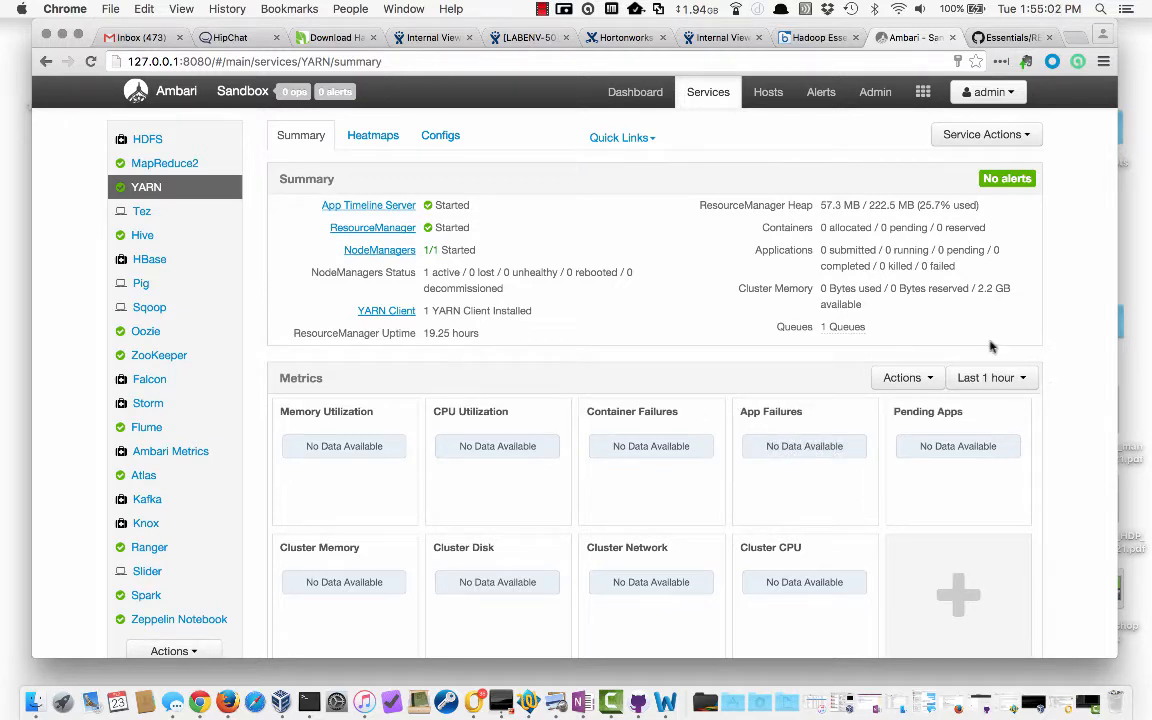
click(364, 140)
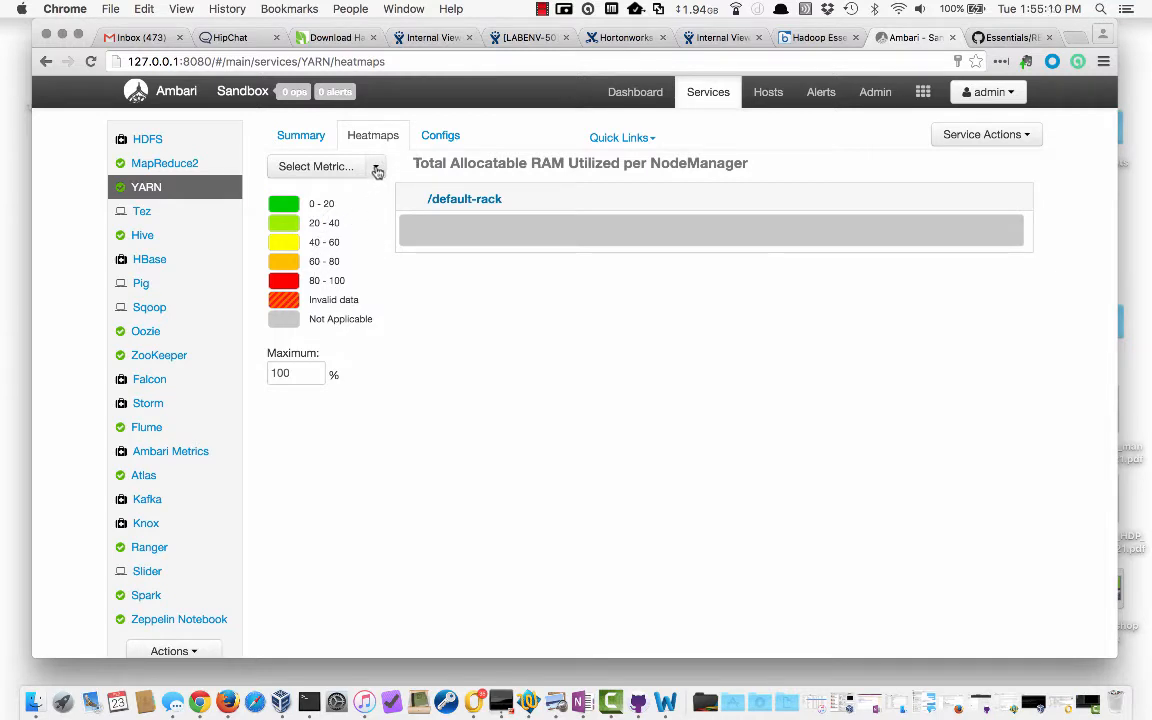
click(376, 168)
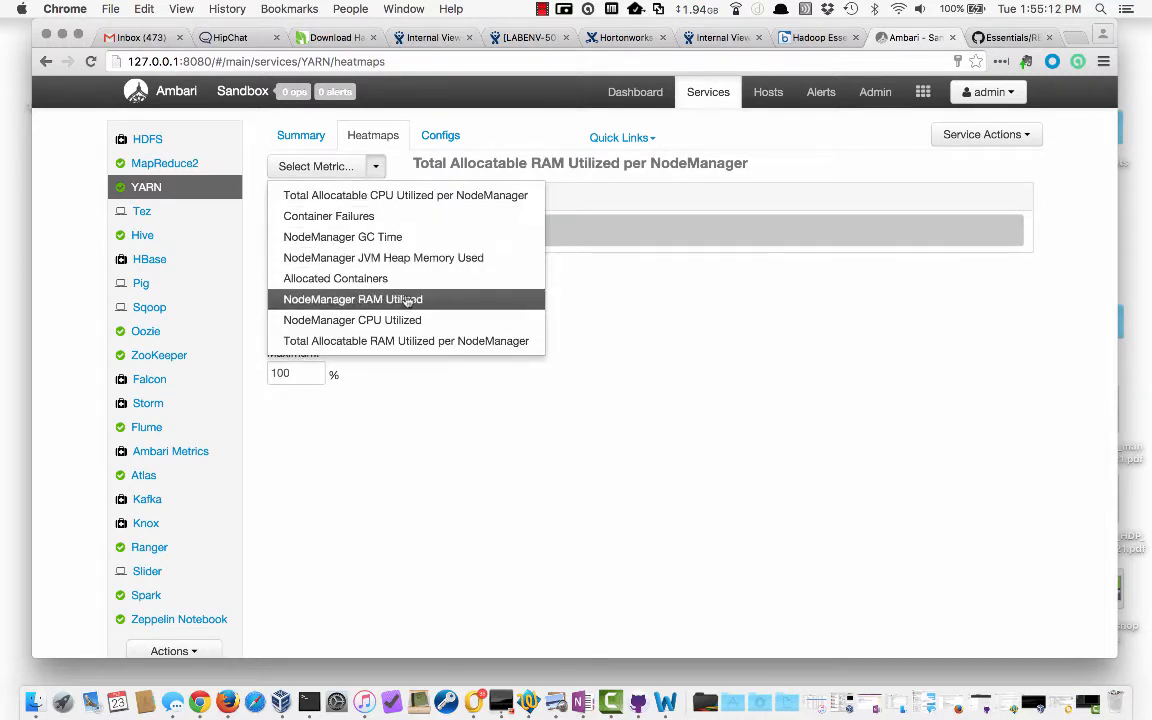
Step: Open the YARN configuration and examine the basic memory, CPU and YARN Features settings
click(449, 138)
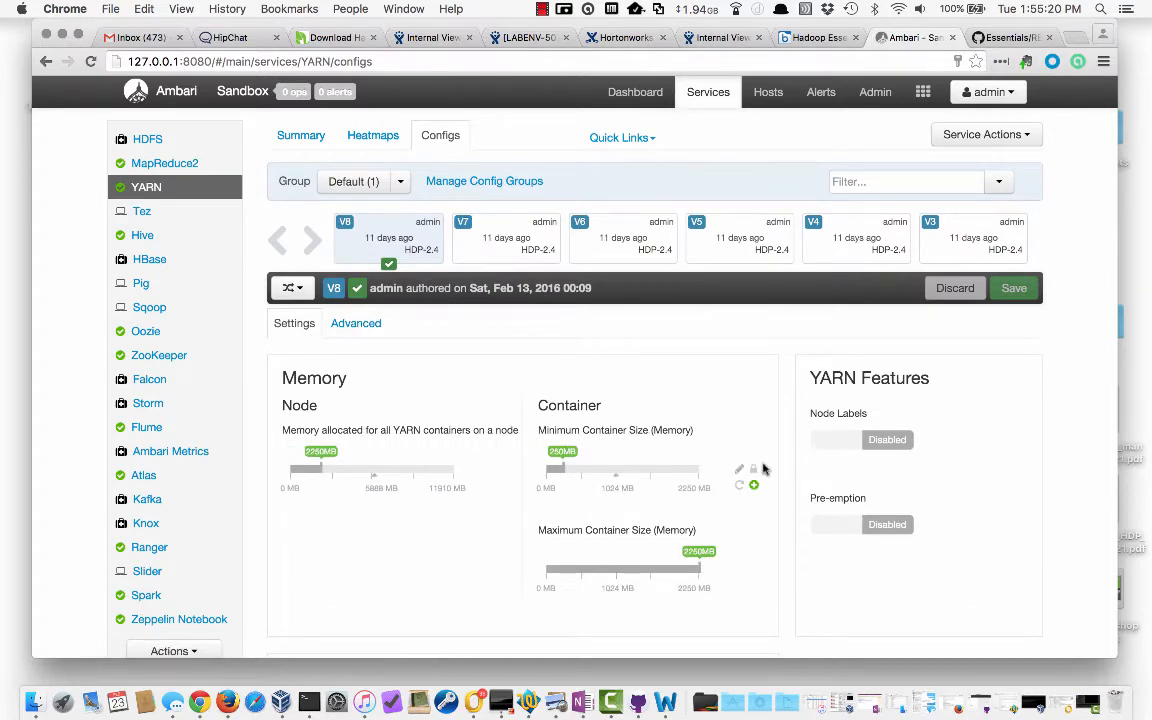
scroll(787, 513, down, 1)
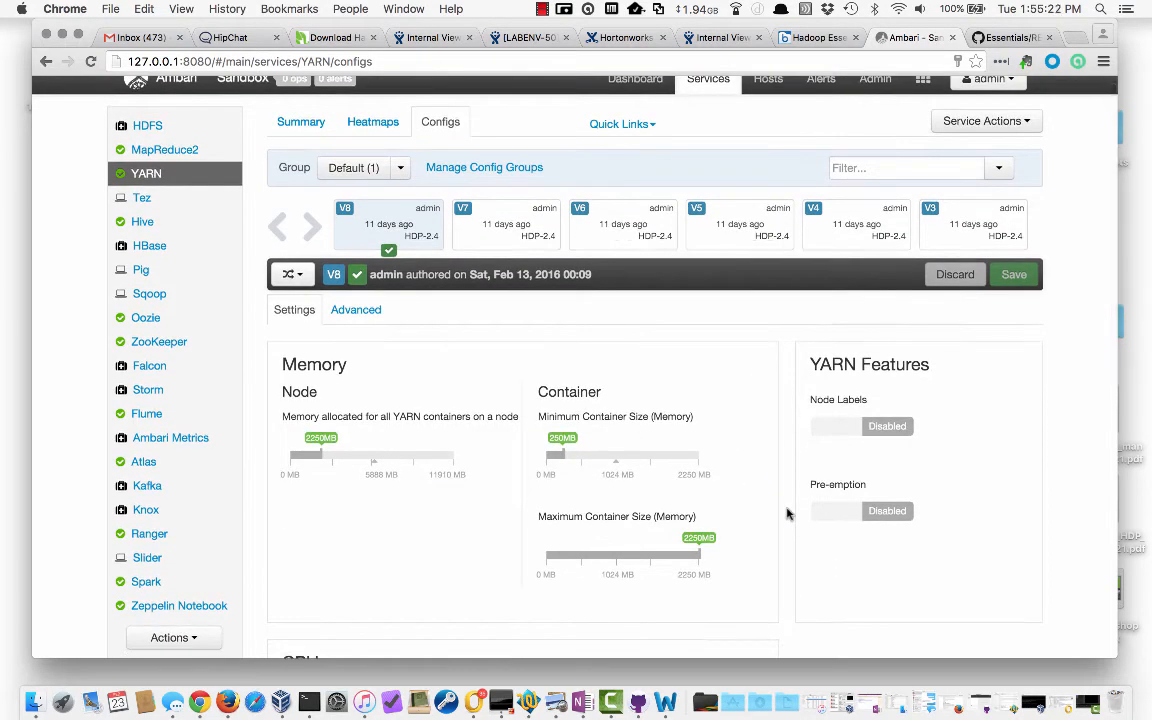
scroll(573, 502, down, 2)
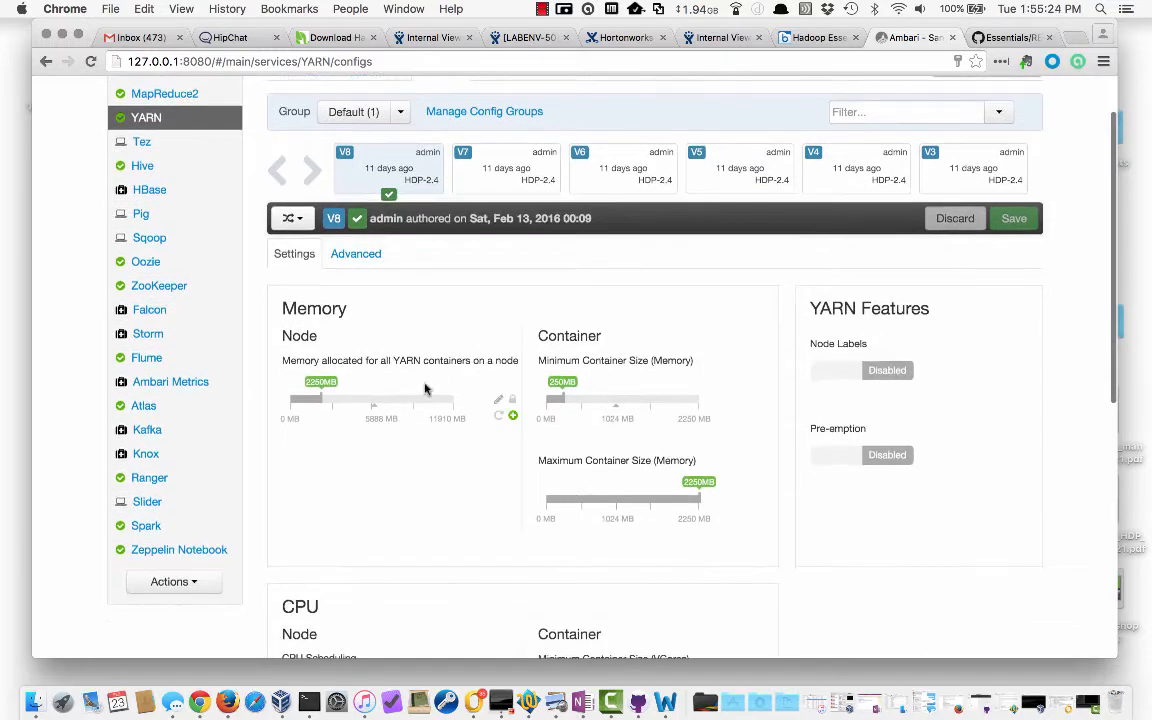
scroll(496, 548, down, 2)
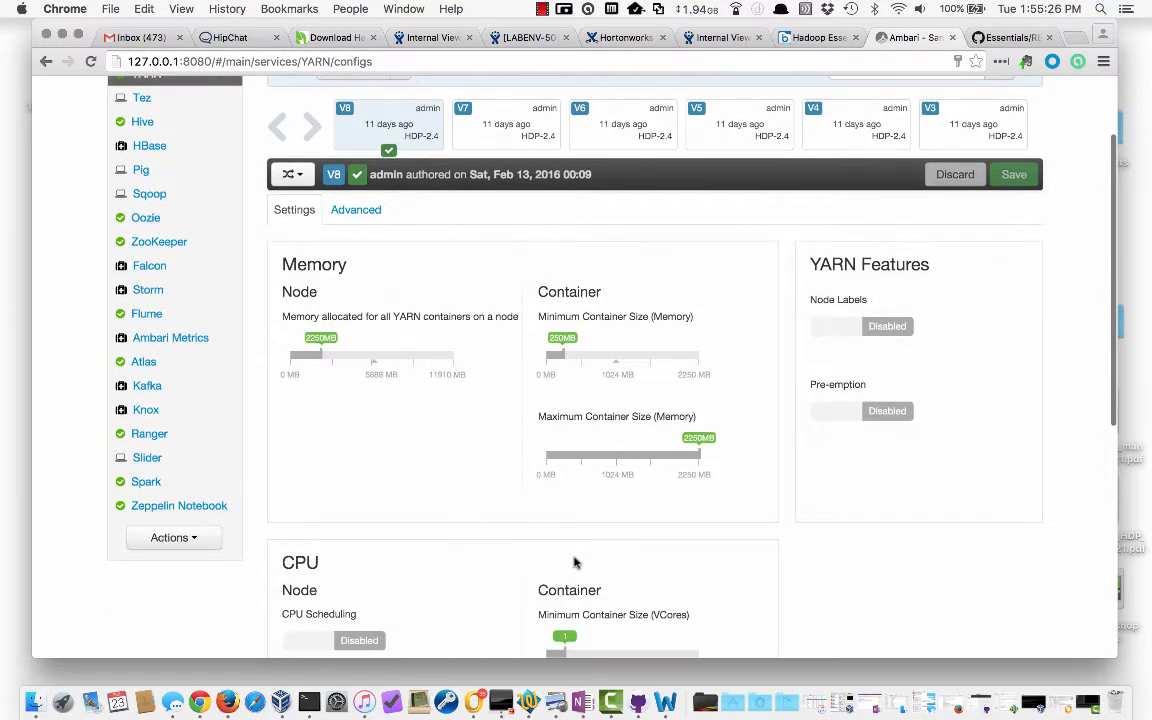
scroll(680, 514, down, 6)
scroll(680, 514, down, 5)
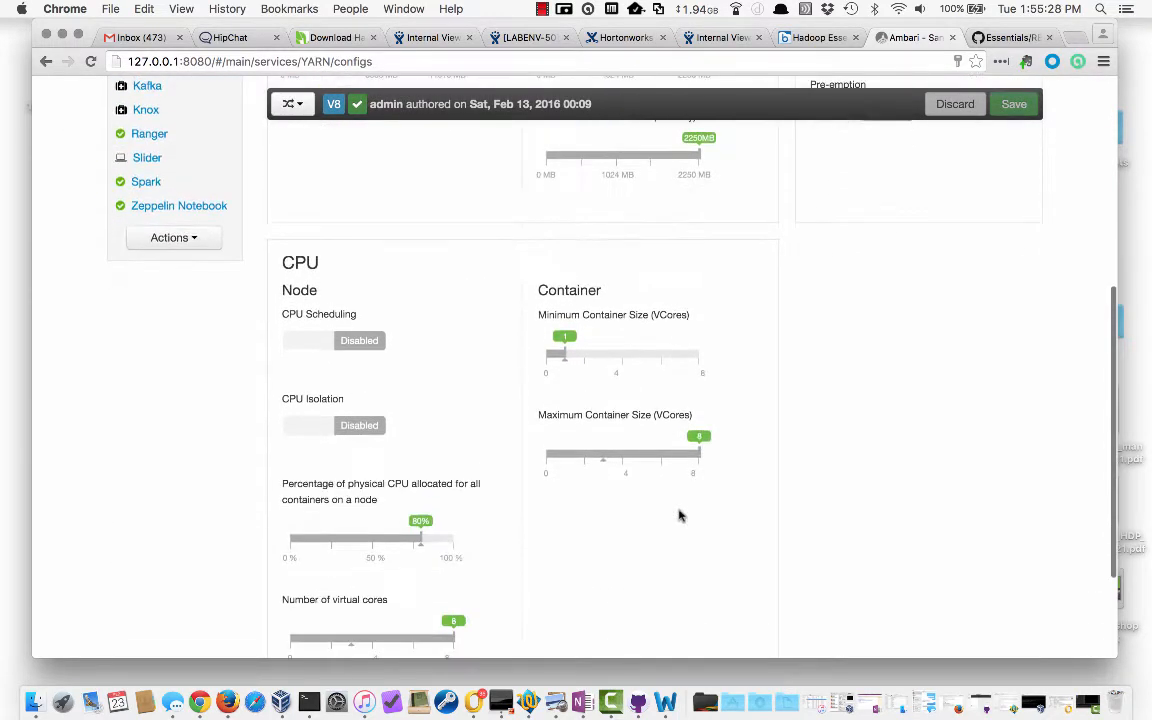
Step: Show the advanced YARN settings and examine the Resource Manager and Node Manager properties, including the local and log directories
scroll(680, 514, up, 10)
click(345, 231)
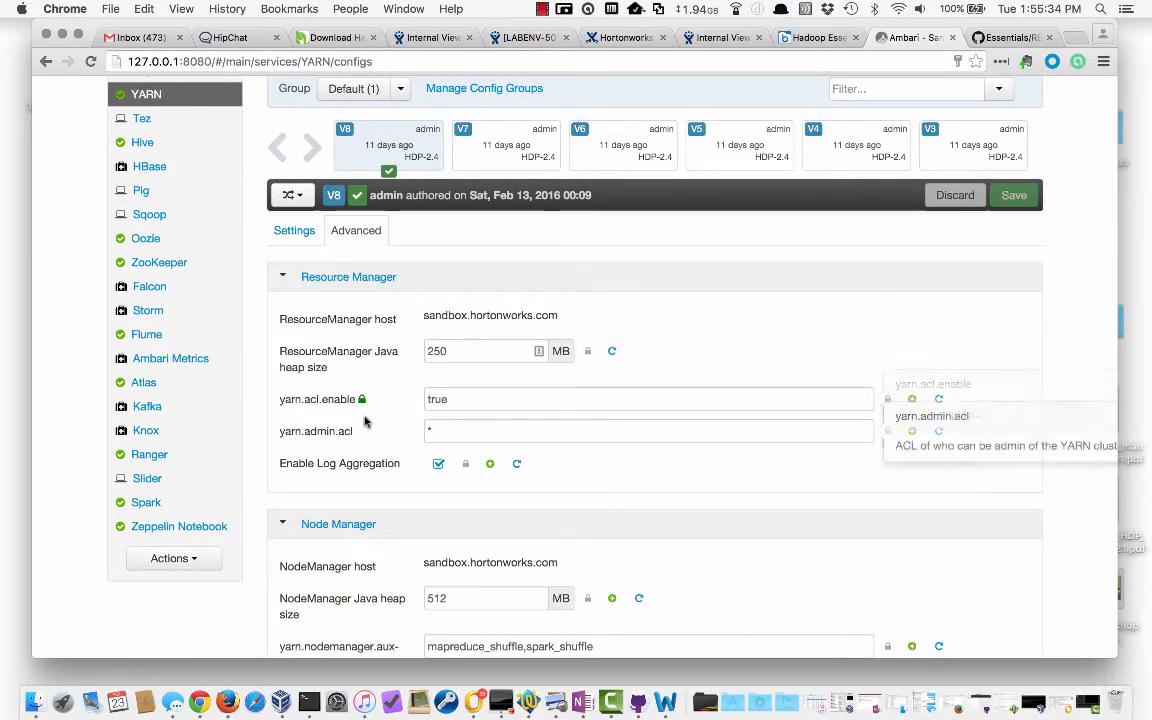
mouse_move(452, 410)
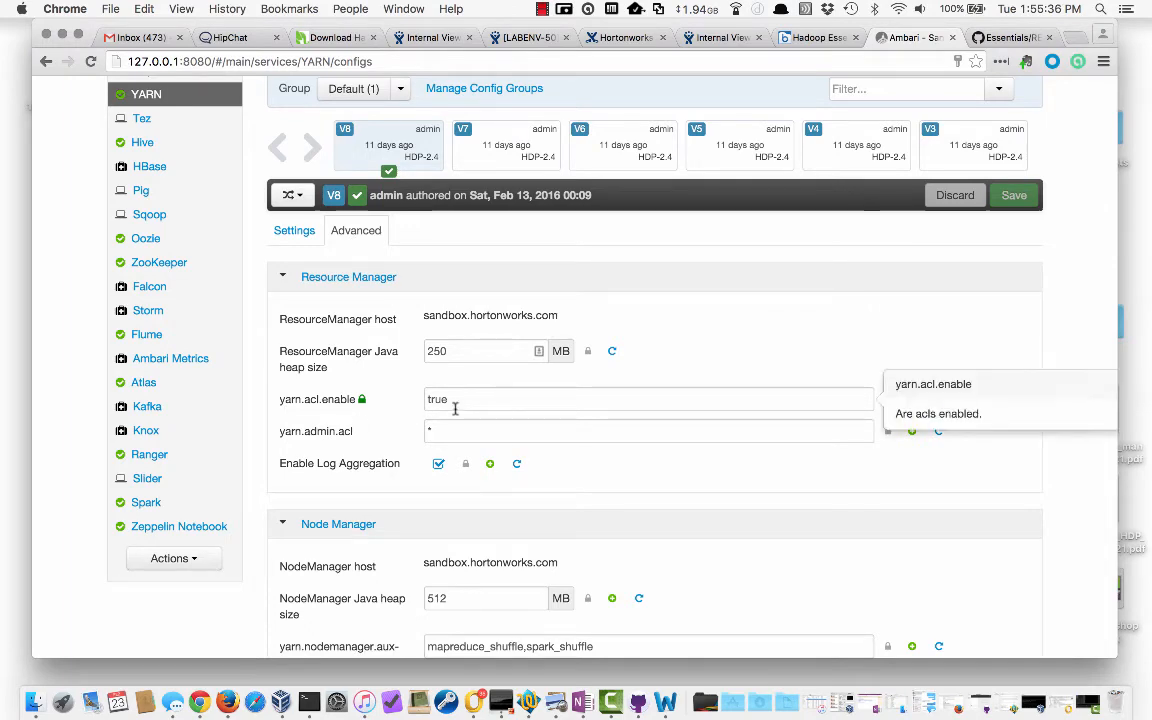
scroll(553, 430, down, 1)
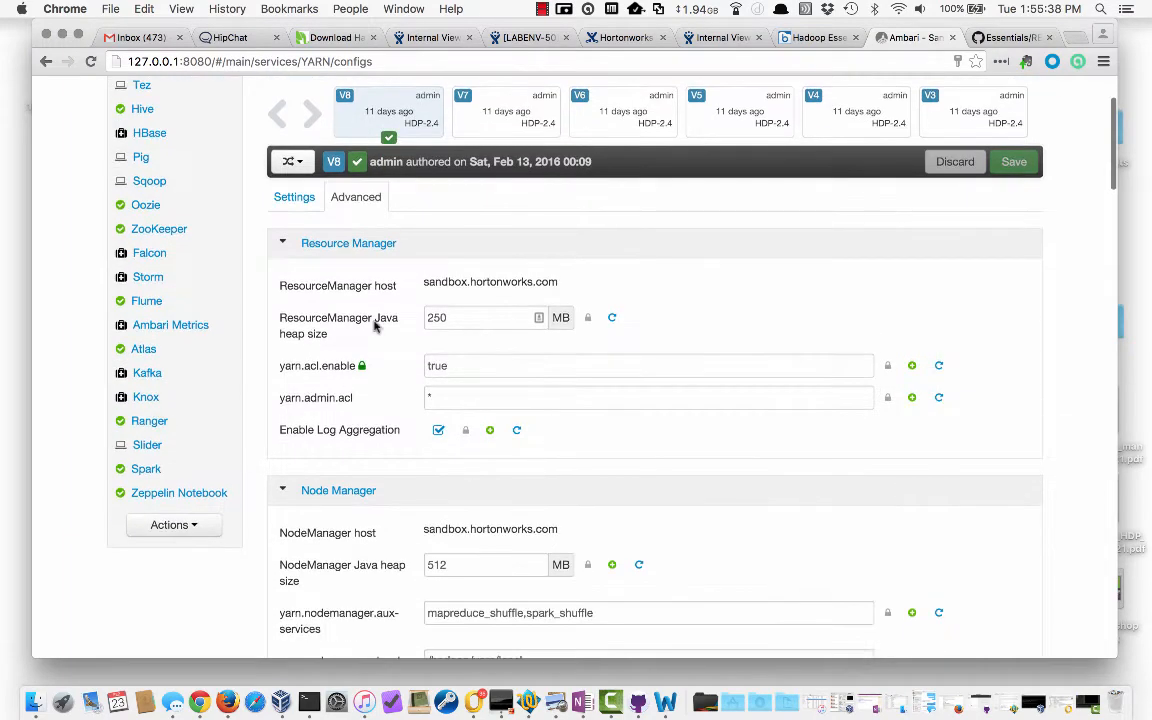
scroll(576, 496, down, 4)
mouse_move(481, 541)
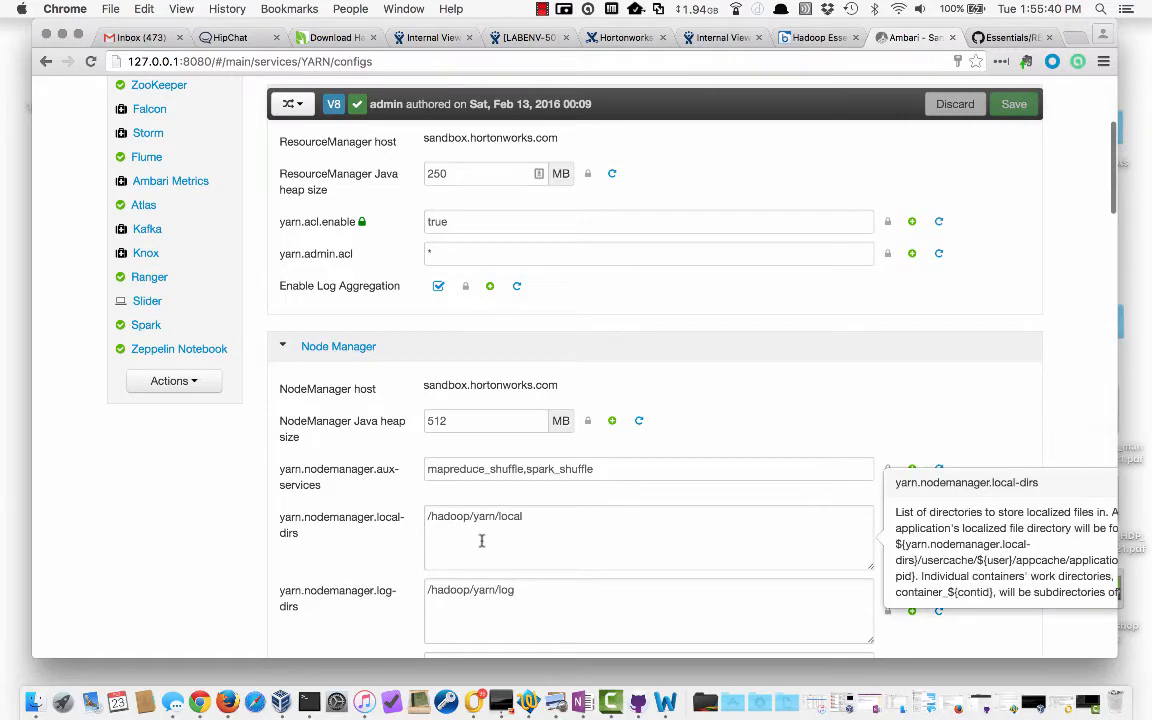
scroll(474, 517, down, 2)
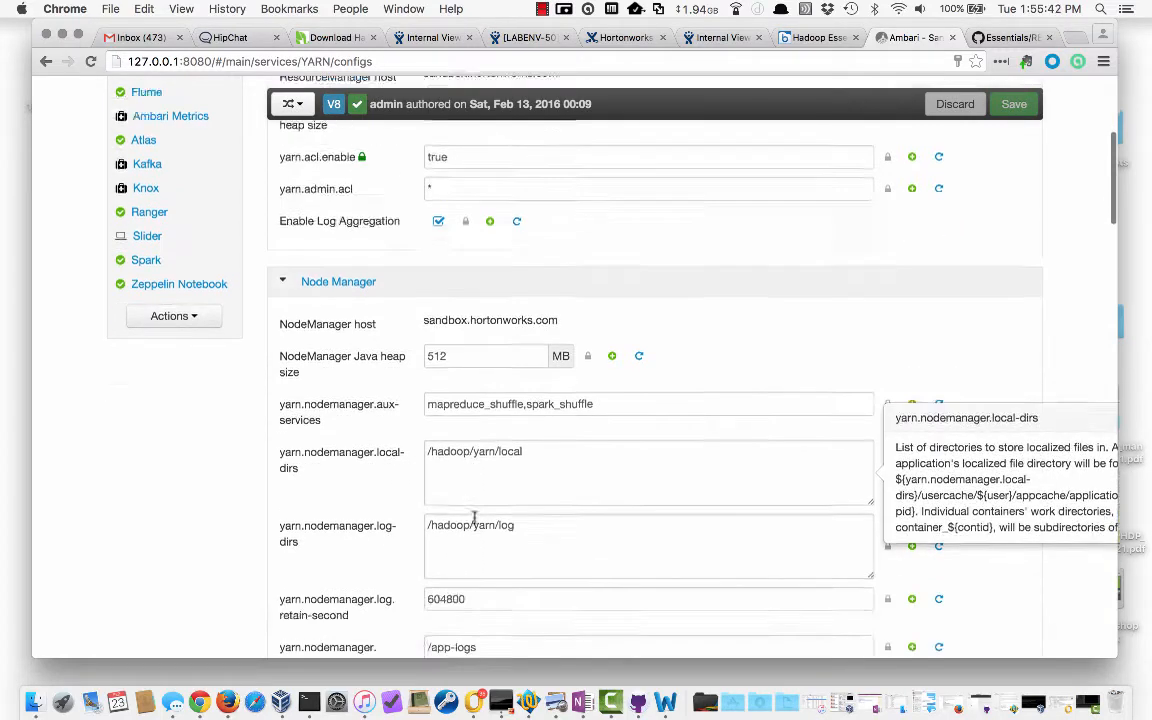
scroll(474, 517, down, 4)
mouse_move(501, 429)
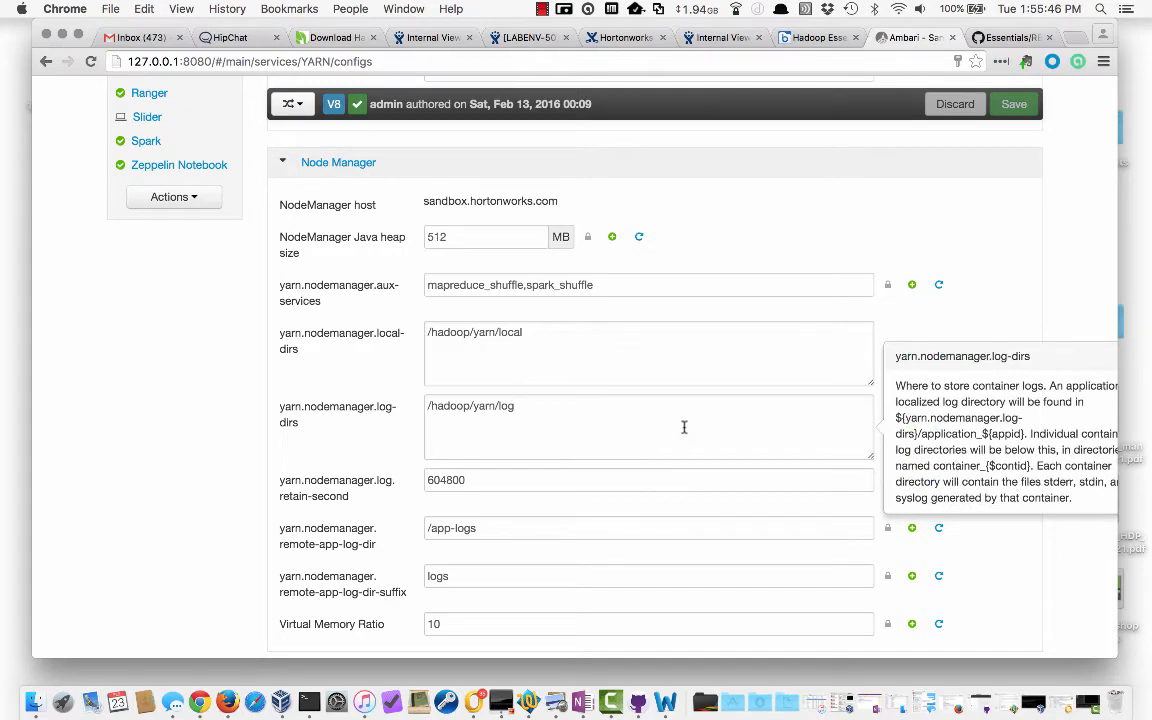
Step: List the quick links available for the YARN service, including the ResourceManager UI, logs and JMX
scroll(674, 311, up, 12)
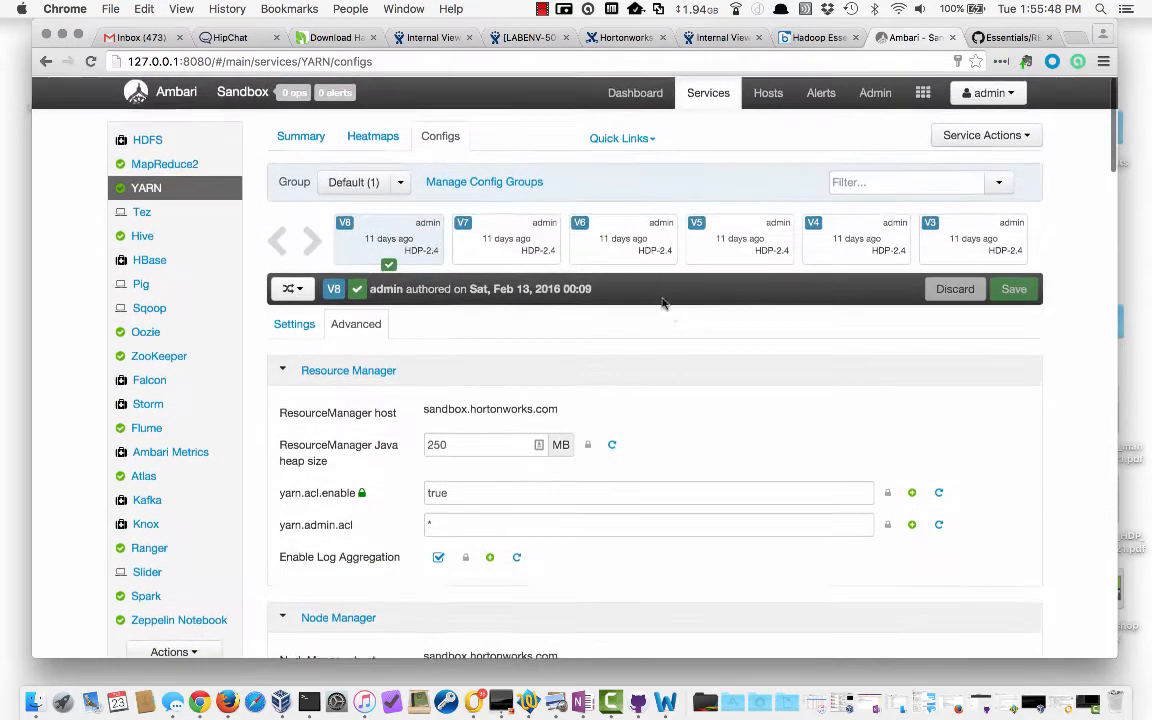
click(628, 139)
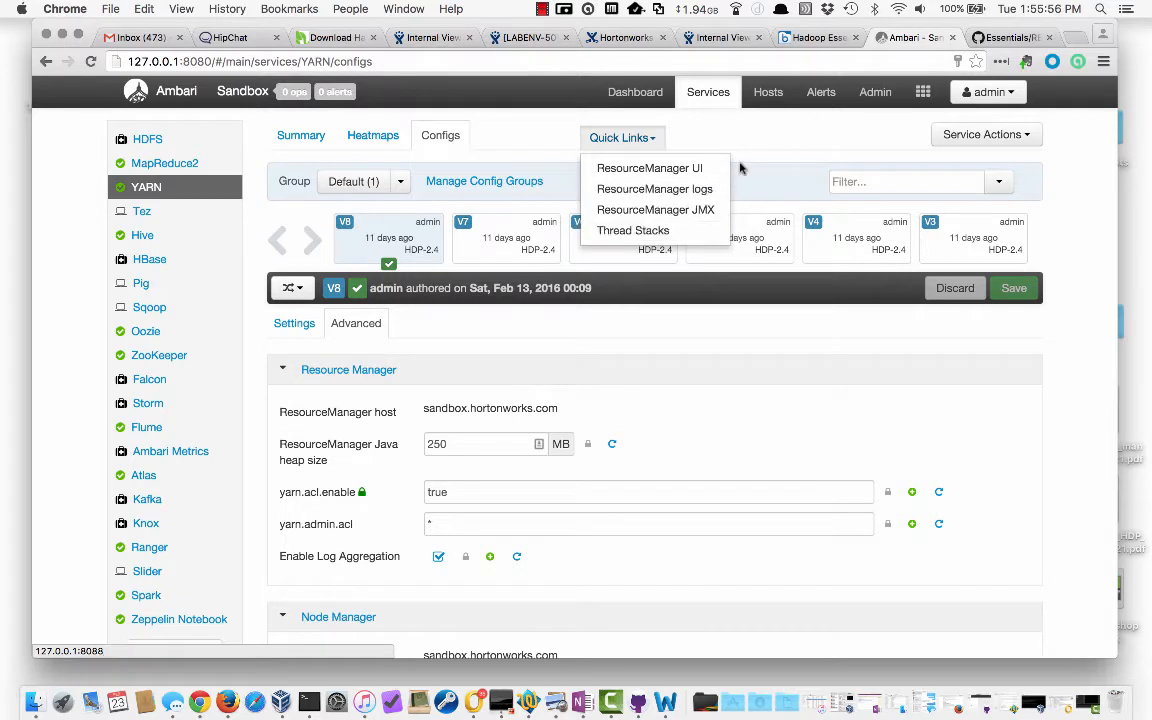
click(757, 127)
Step: View the cluster's hosts list and alert definitions, and return to the dashboard metrics
click(768, 95)
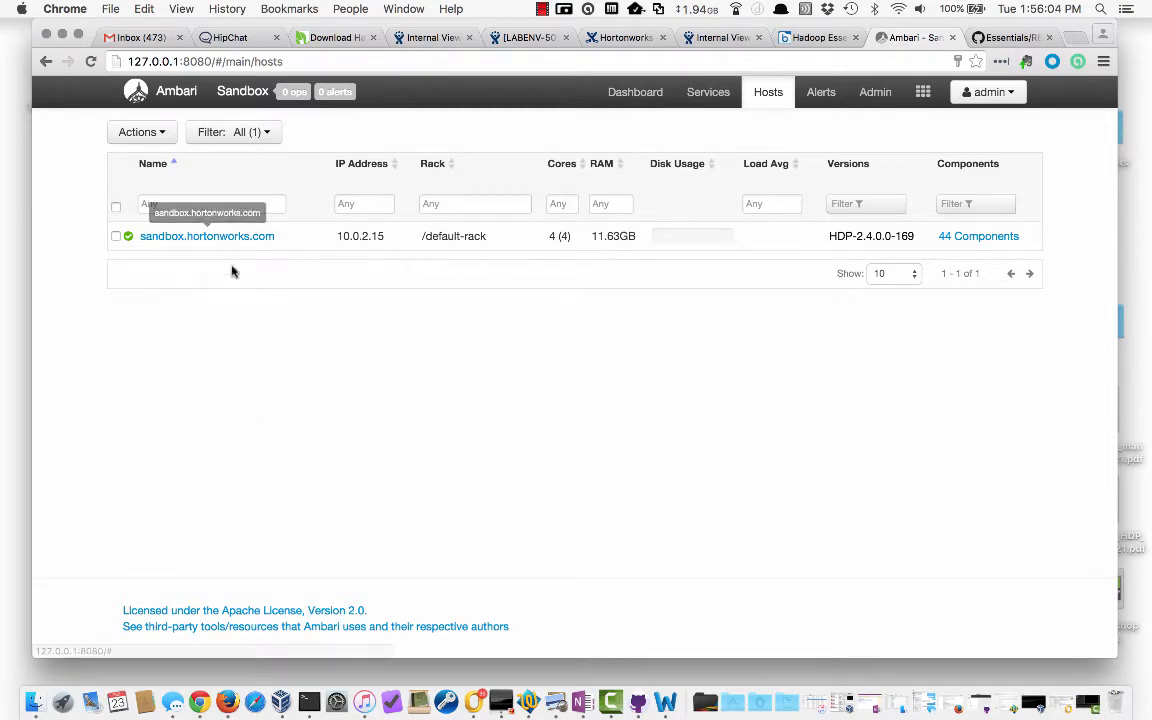
click(823, 96)
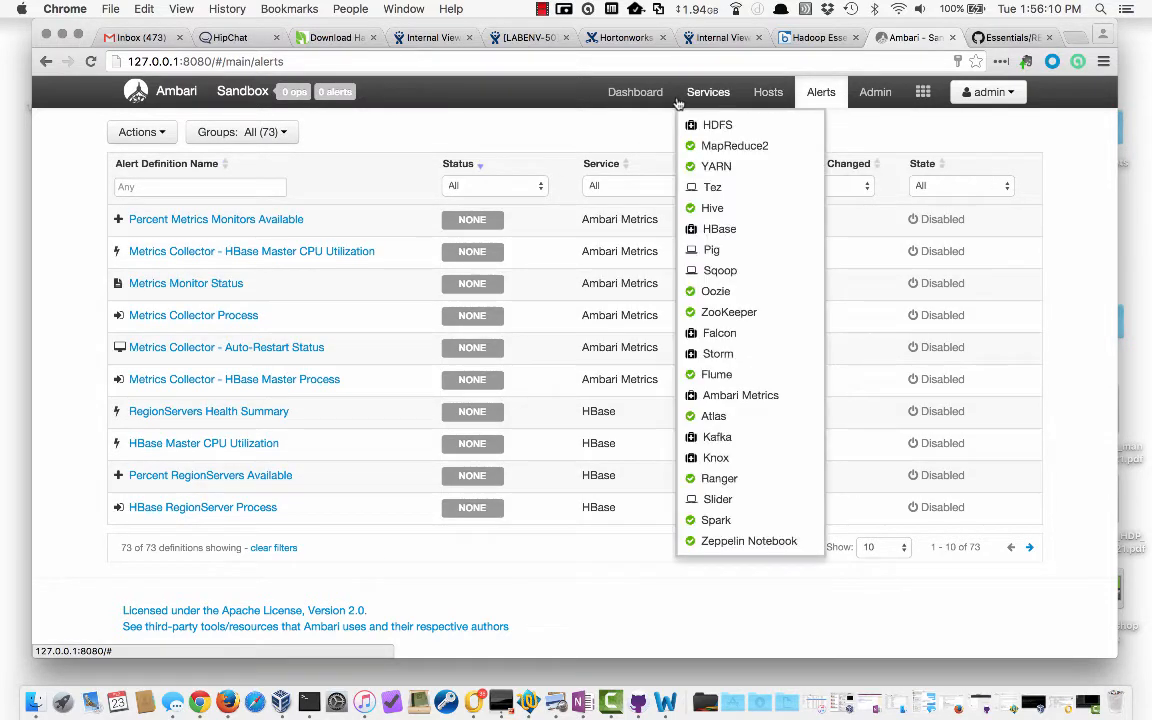
click(644, 94)
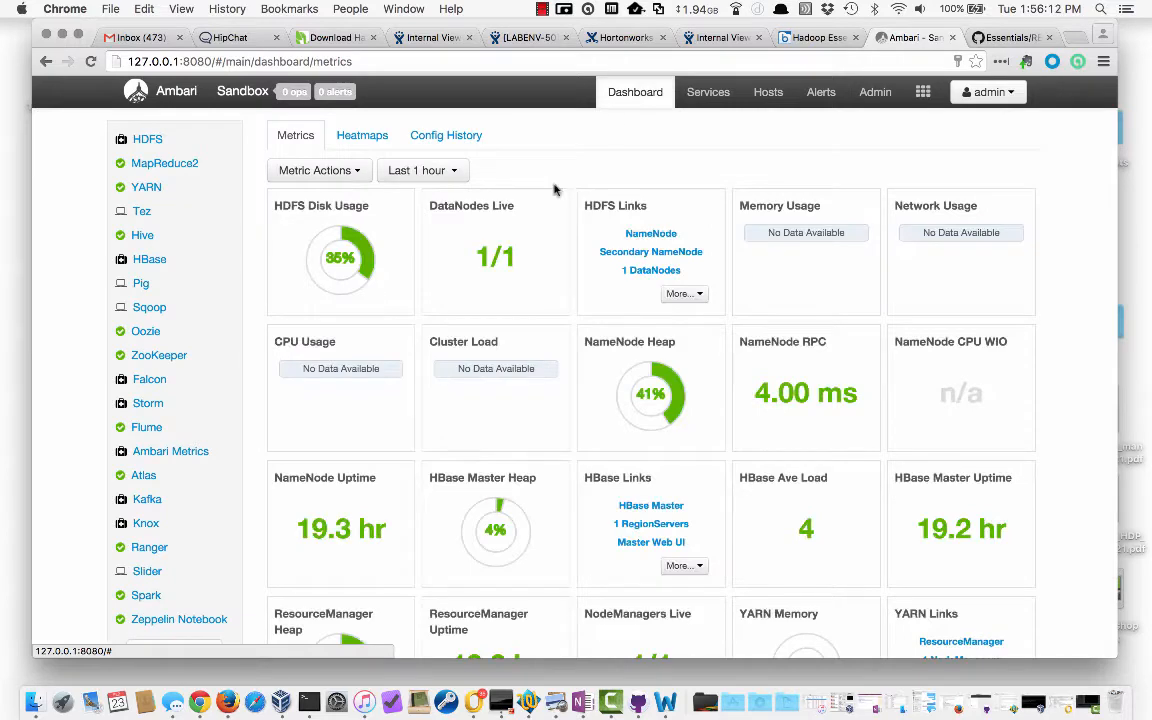
mouse_move(567, 228)
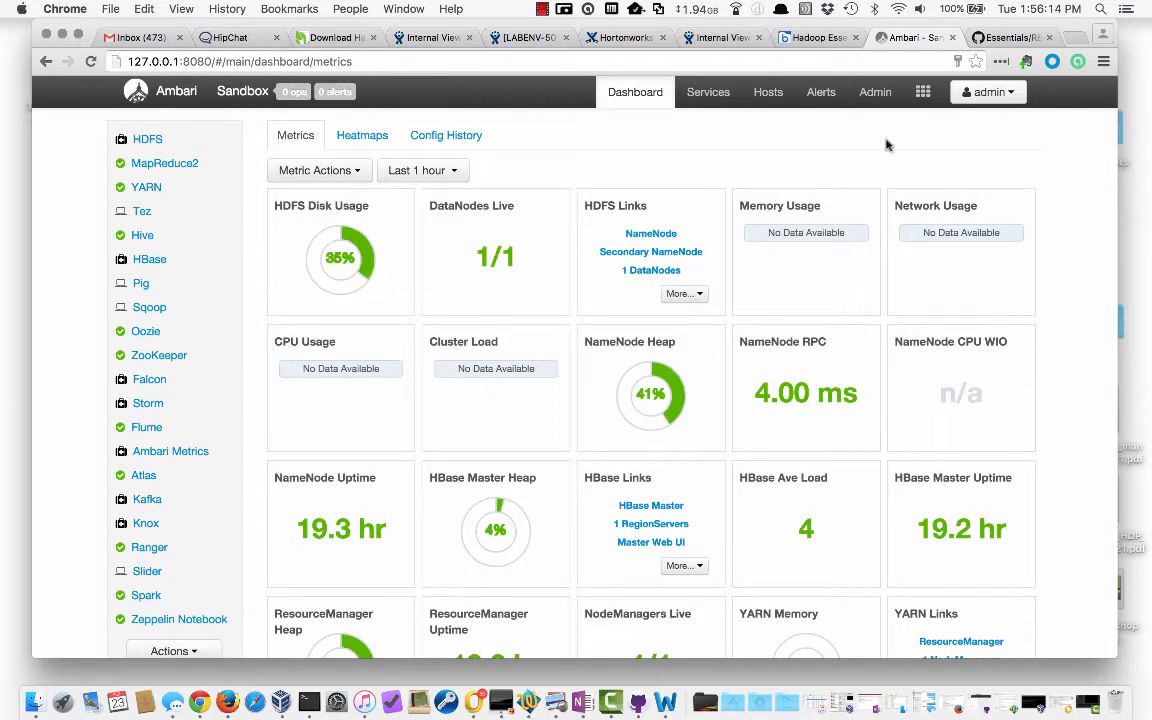
mouse_move(779, 277)
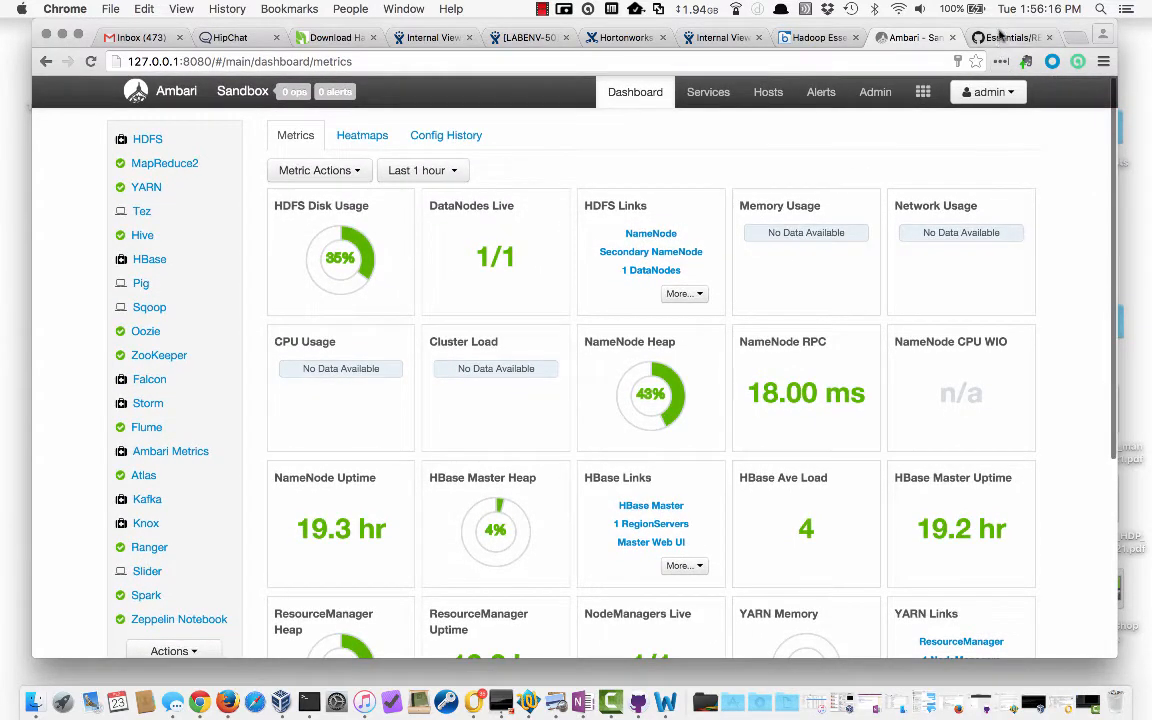
Step: Switch to the Essentials Ambari README on GitHub and read its Ambari's Role and Installation sections
click(995, 40)
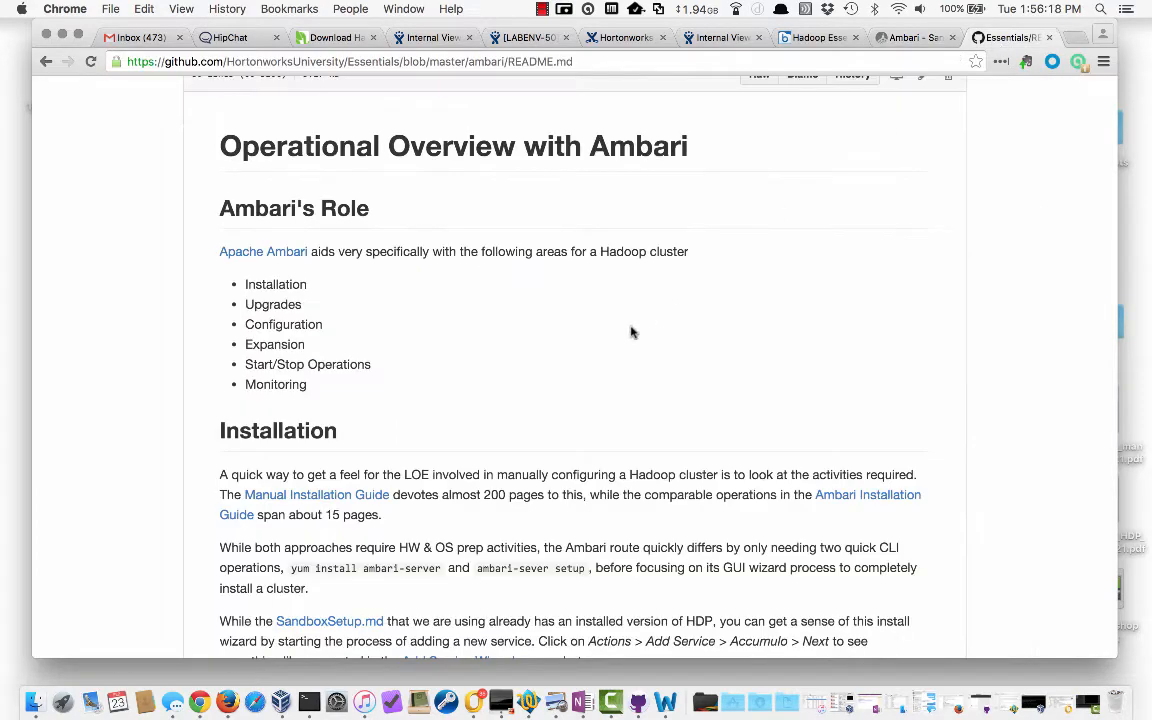
scroll(630, 332, down, 2)
scroll(630, 332, down, 2)
scroll(630, 332, up, 2)
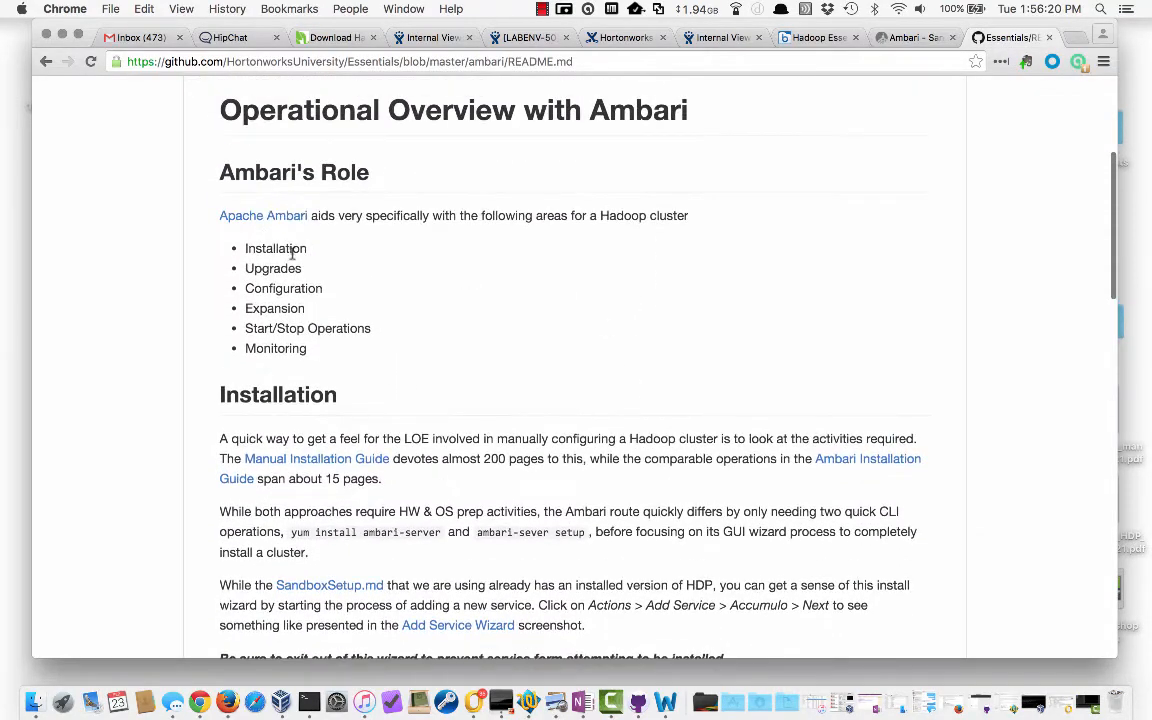
scroll(381, 334, down, 3)
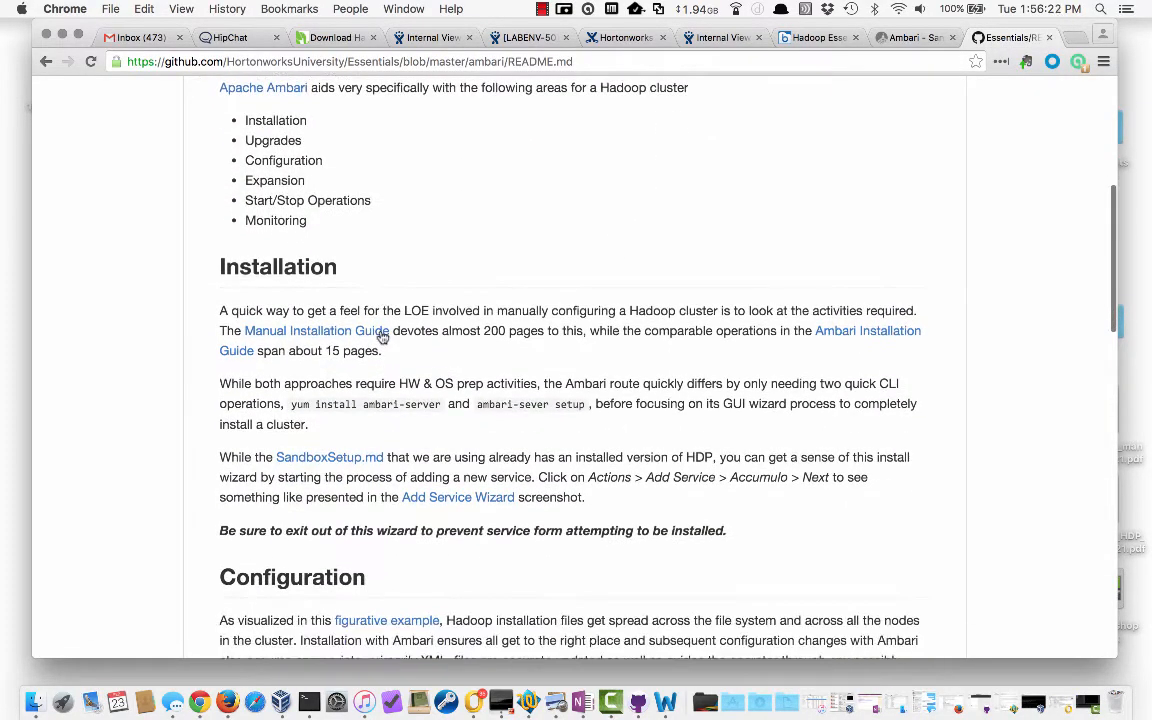
scroll(381, 336, down, 1)
scroll(380, 333, down, 1)
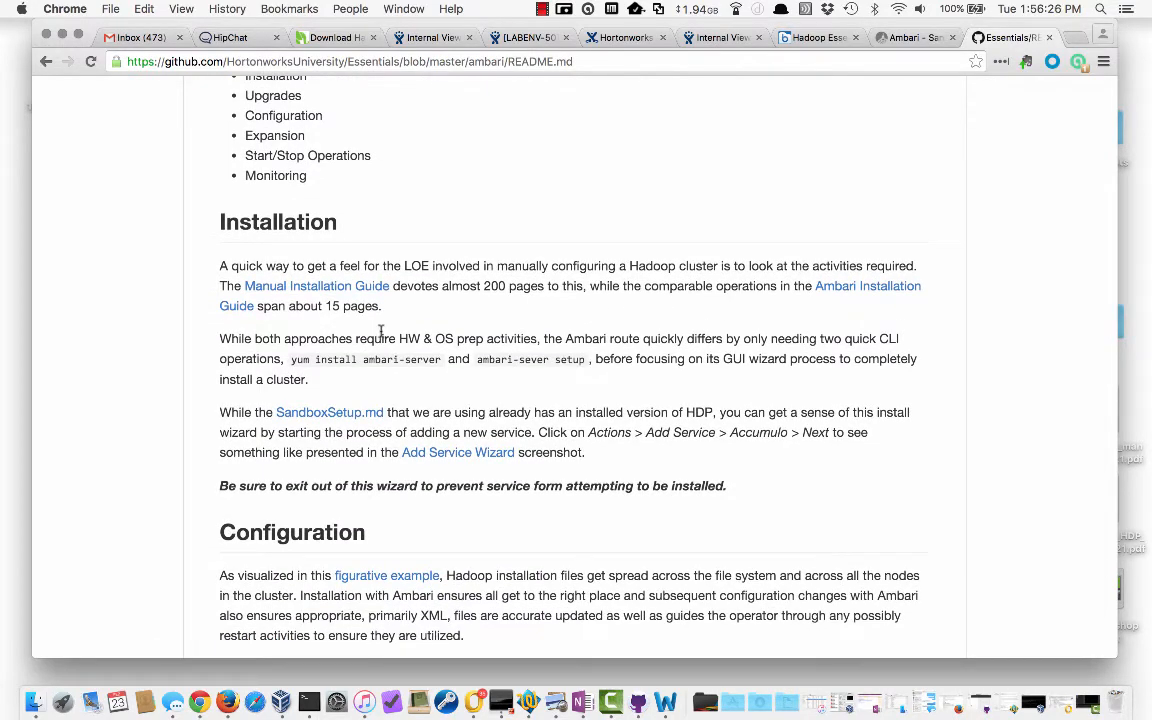
scroll(381, 335, down, 2)
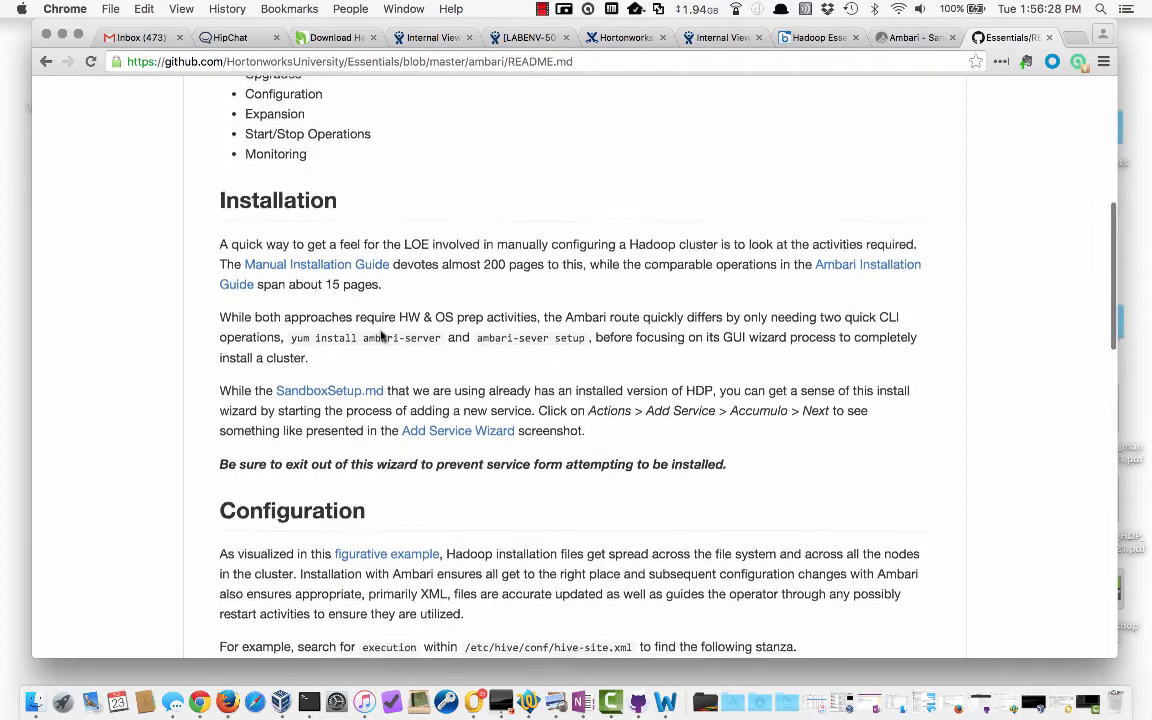
scroll(381, 336, down, 1)
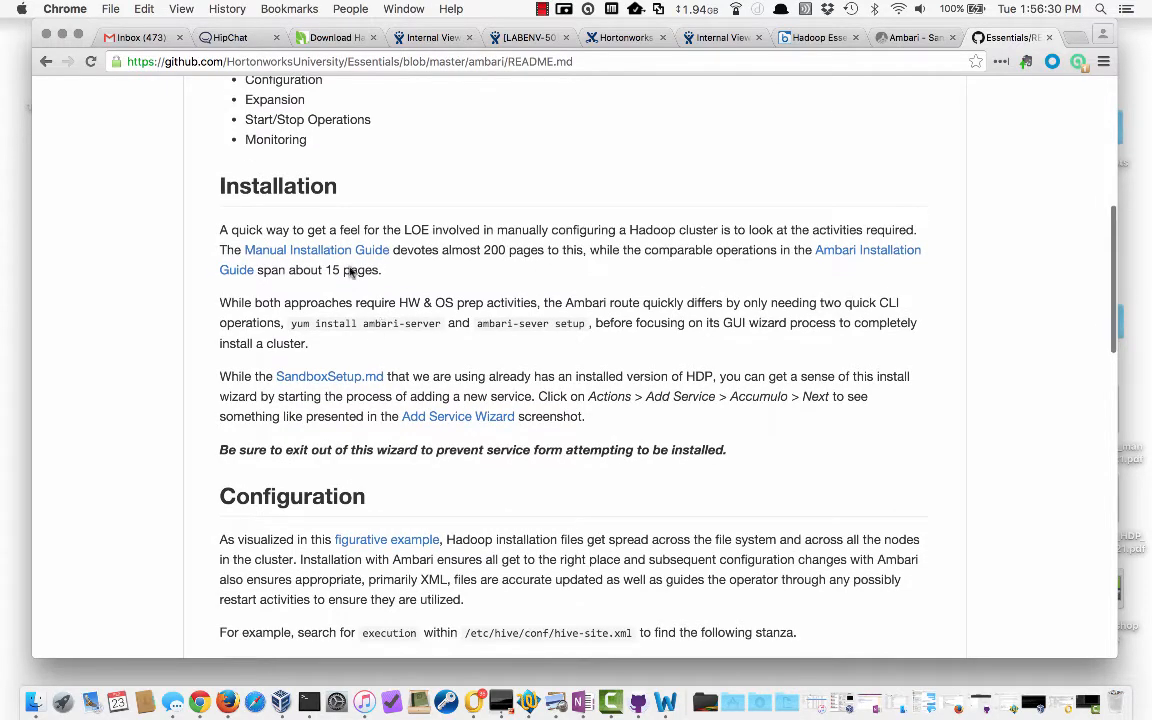
Step: Bring up the manual installation guide PDF in Preview and examine its table of contents through to the Uninstalling HDP chapter
drag(300, 0, 282, 47)
scroll(367, 220, up, 8)
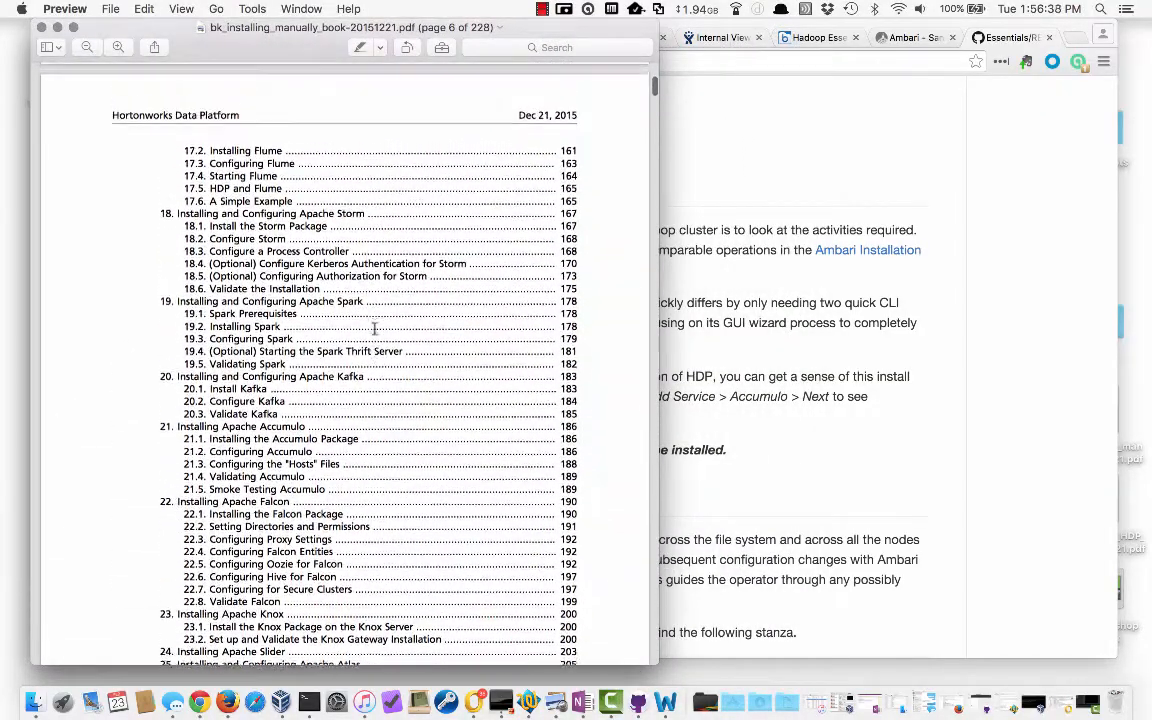
scroll(375, 328, up, 10)
scroll(375, 328, up, 15)
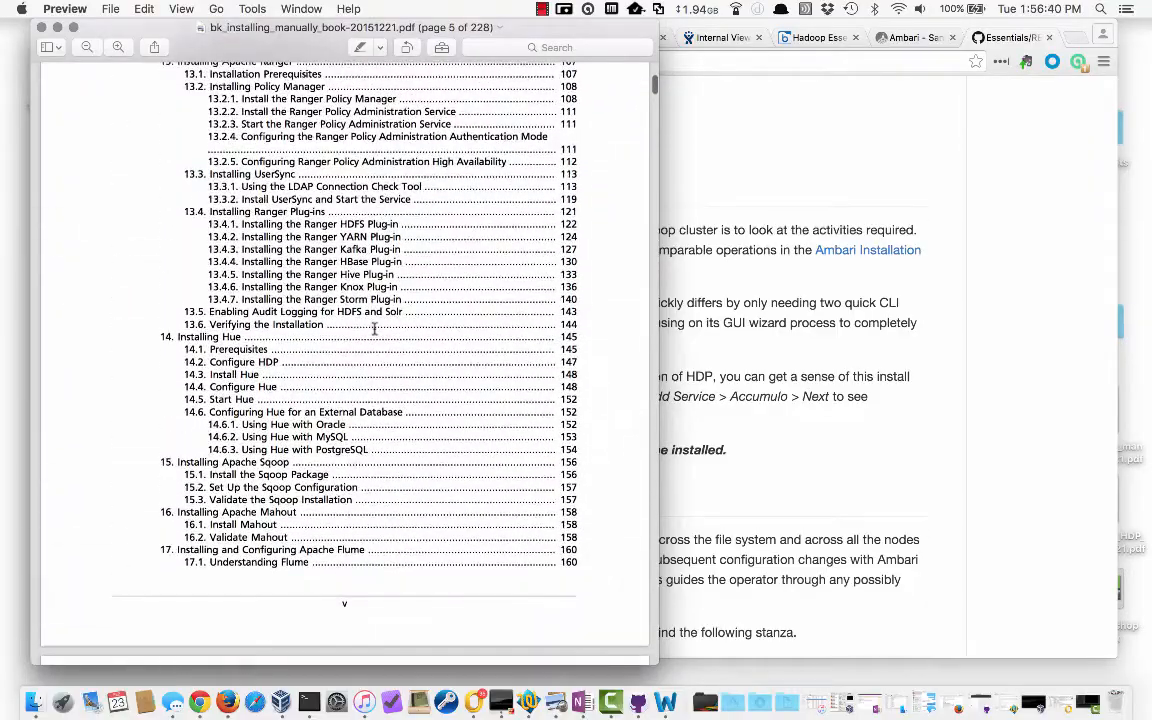
scroll(375, 328, up, 6)
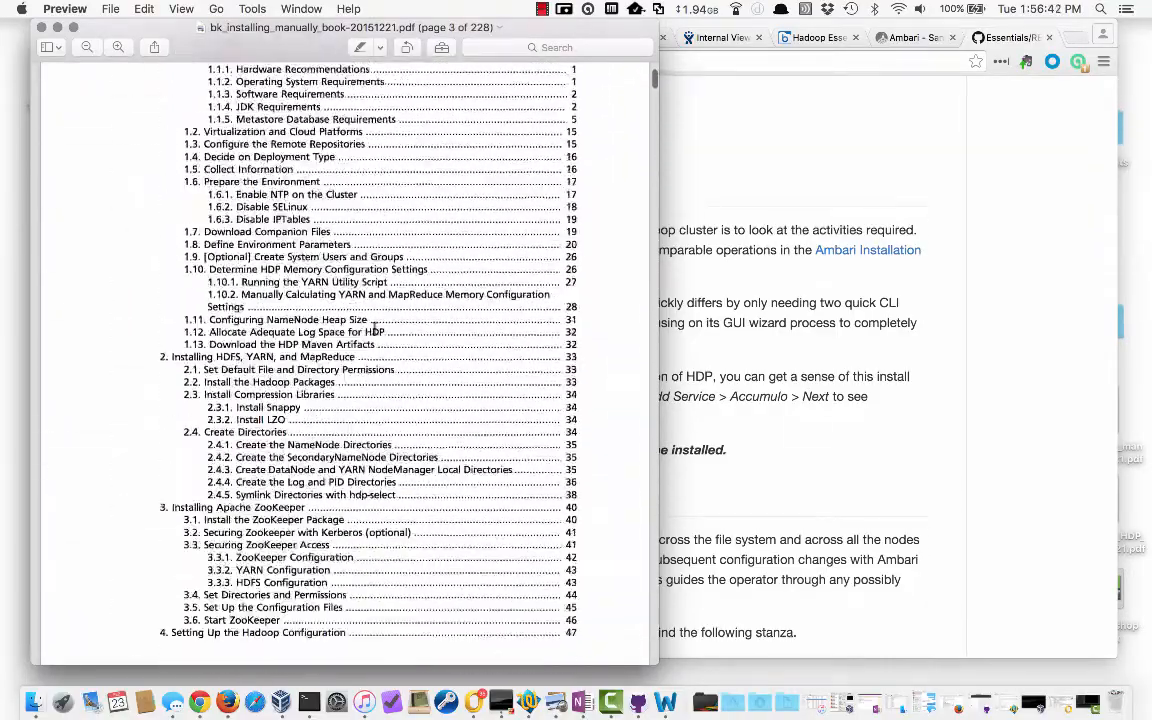
scroll(375, 328, down, 6)
scroll(375, 328, up, 5)
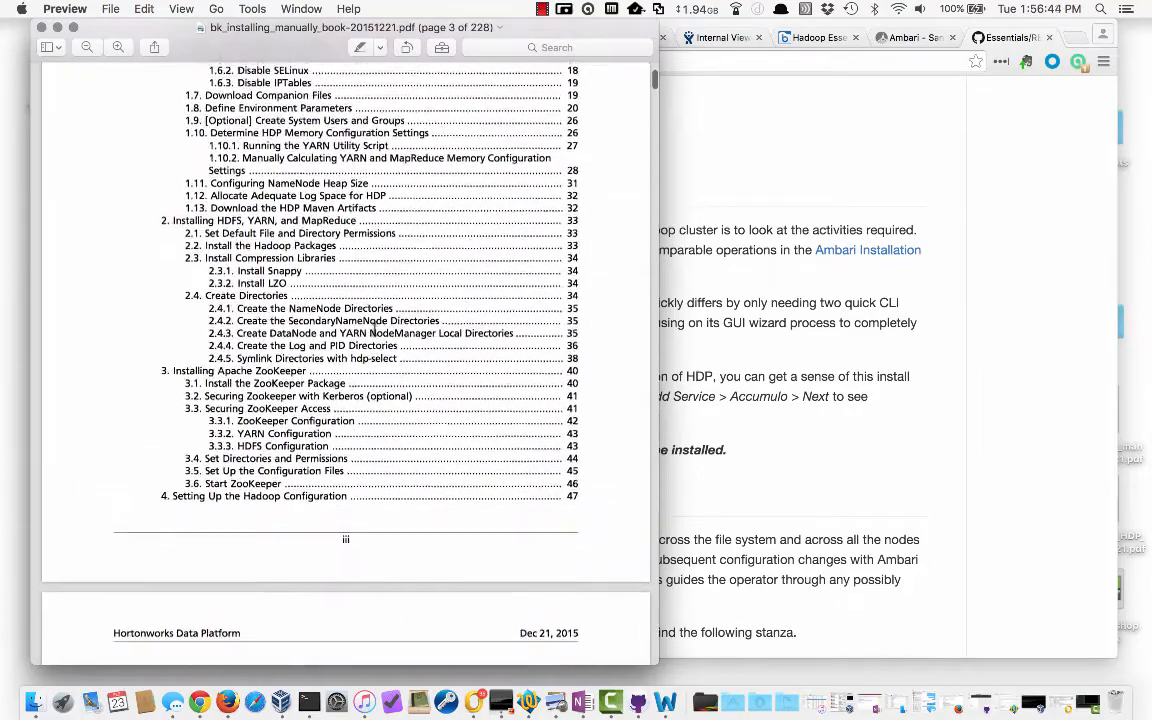
scroll(375, 330, up, 1)
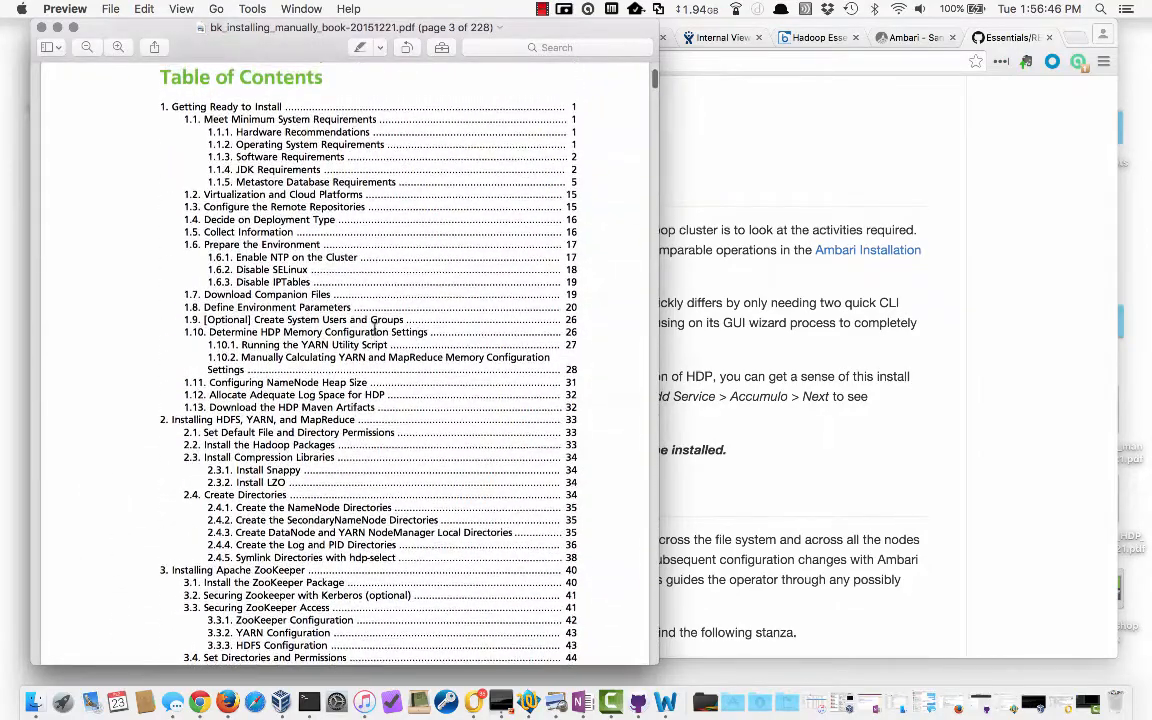
scroll(356, 443, down, 10)
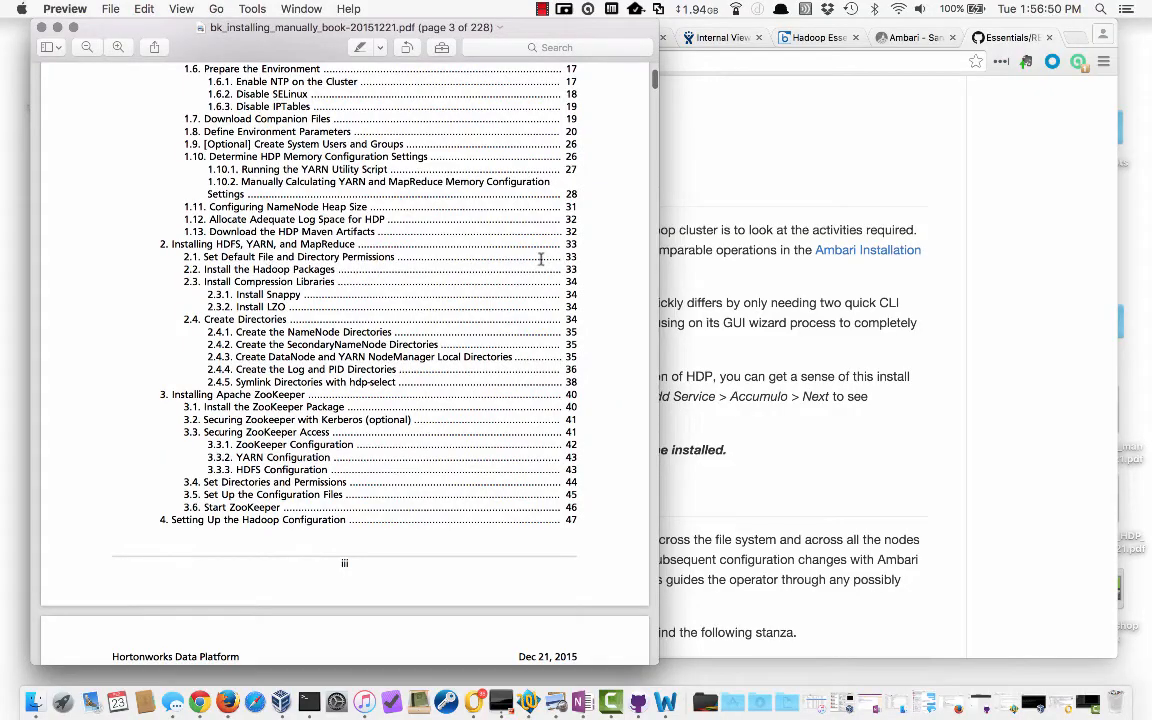
scroll(568, 256, down, 20)
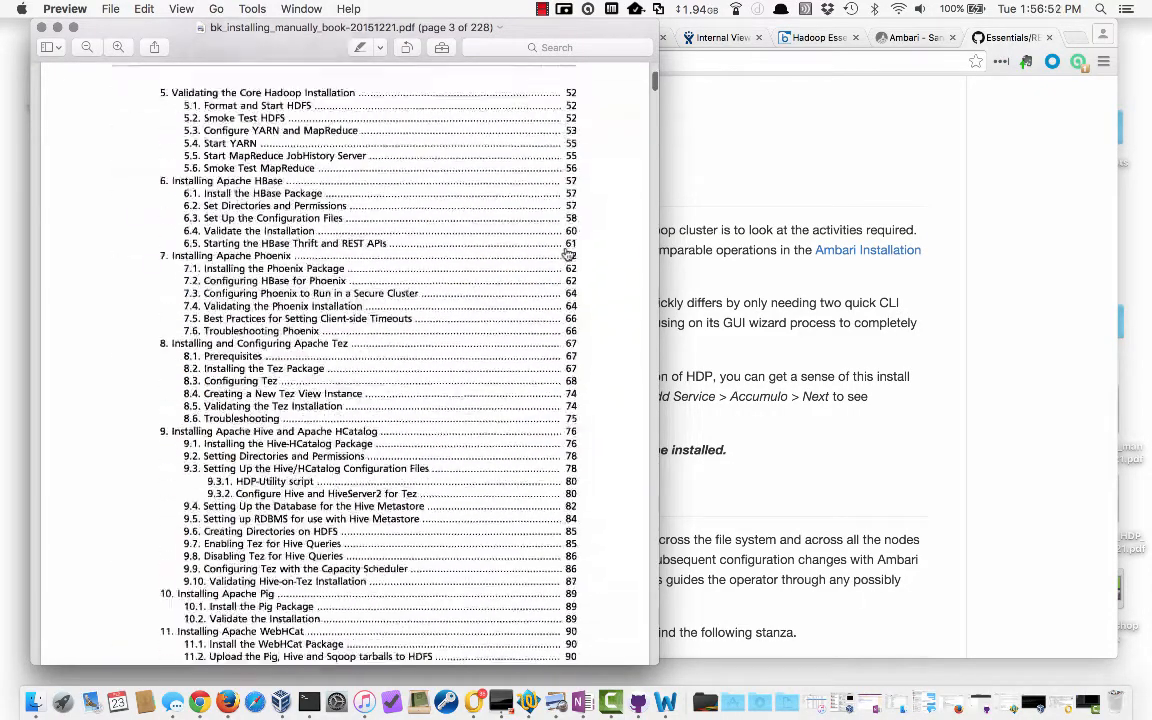
scroll(568, 256, down, 20)
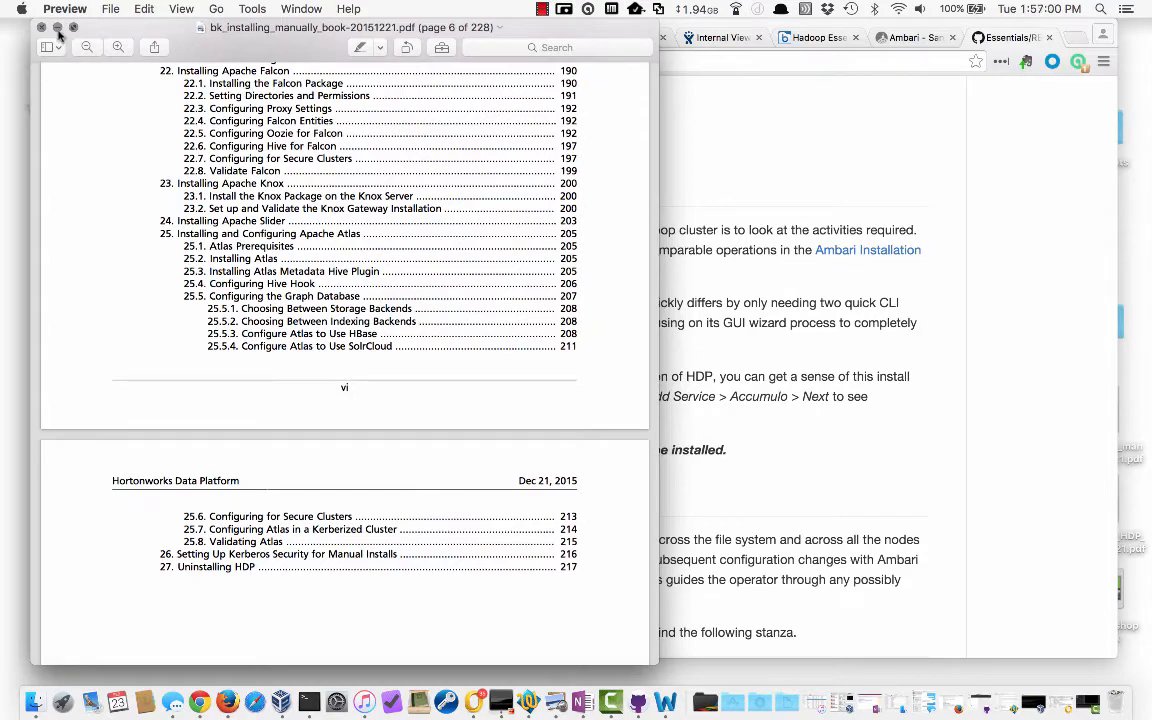
drag(218, 50, 241, 42)
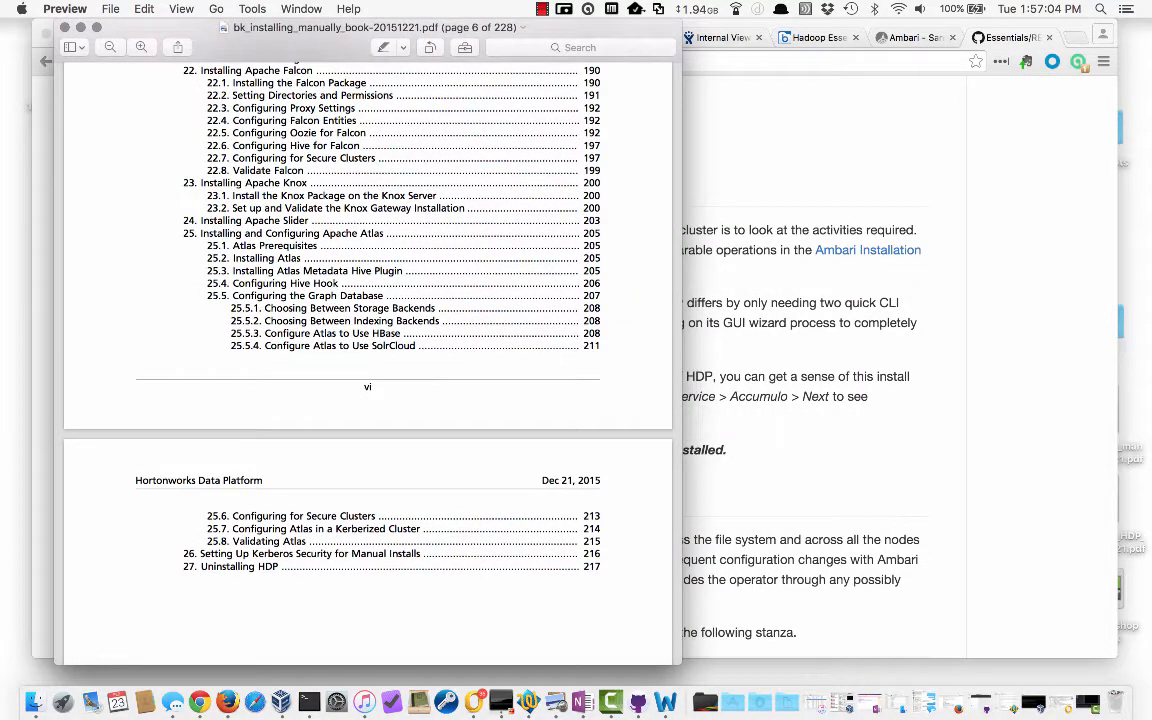
Step: Bring up the Ambari installation guide PDF beside the manual one and examine its table of contents
drag(740, 700, 657, 28)
scroll(705, 336, up, 10)
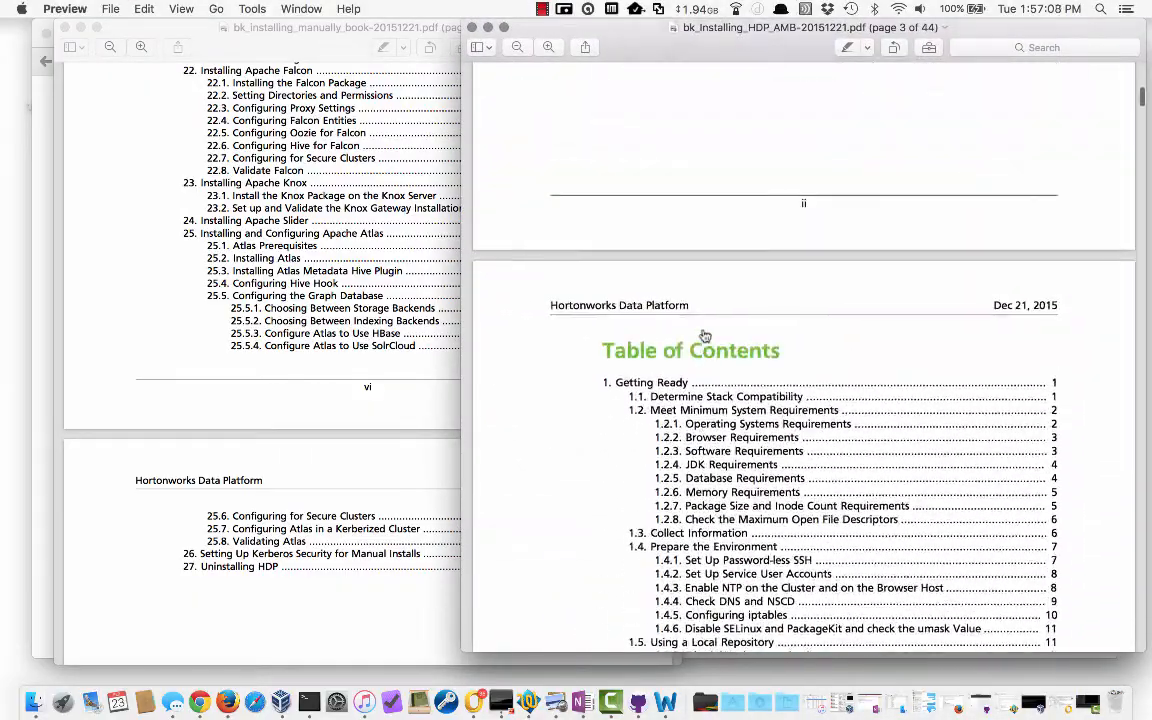
scroll(705, 336, down, 10)
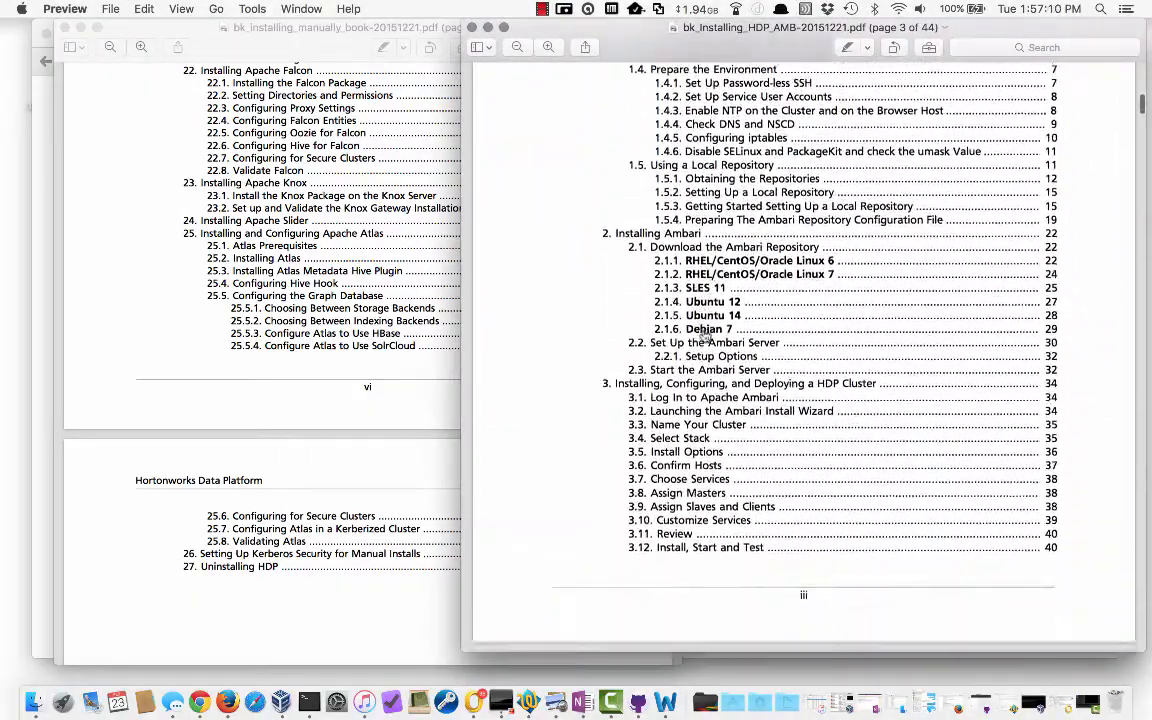
scroll(705, 336, down, 1)
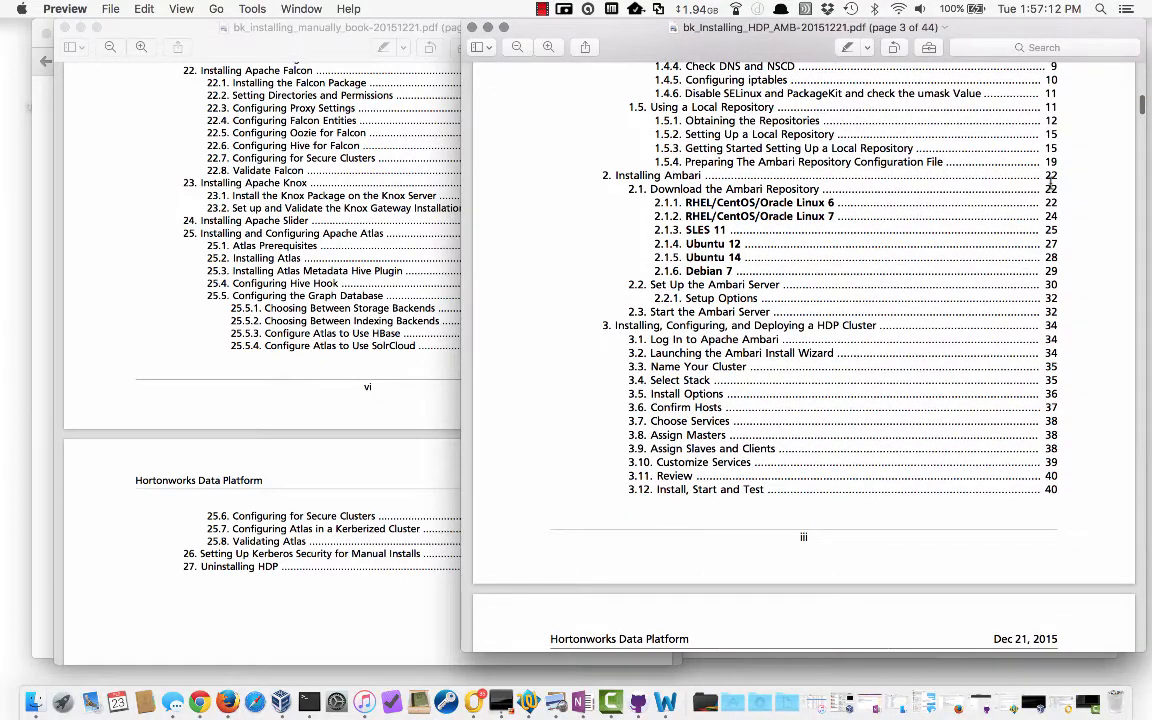
scroll(959, 404, down, 5)
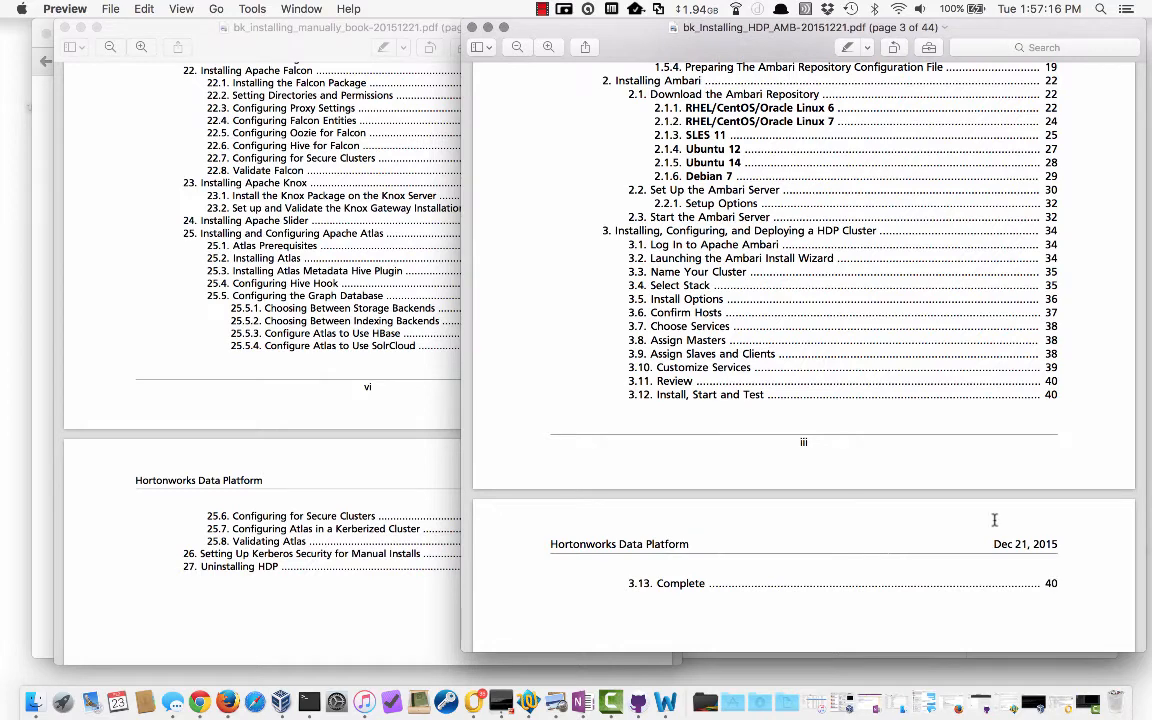
scroll(994, 519, up, 1)
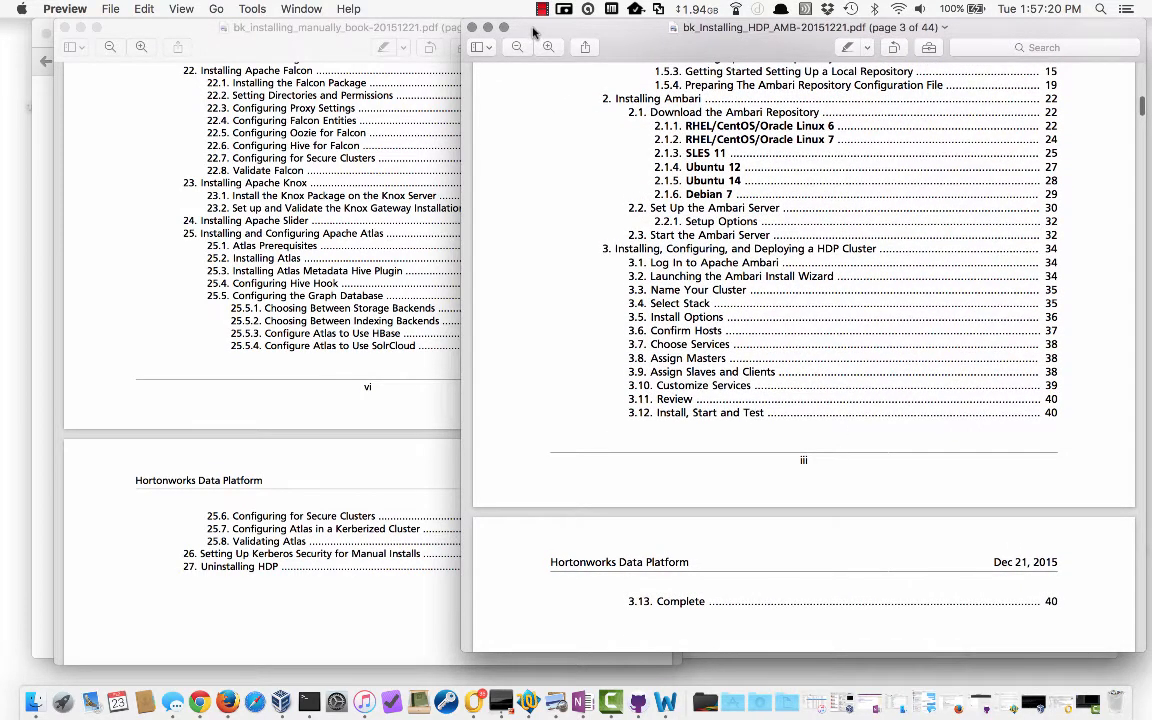
Step: Put away both PDF guides and highlight the README paragraph on the yum install ambari-server and setup commands for reading
drag(533, 33, 568, 0)
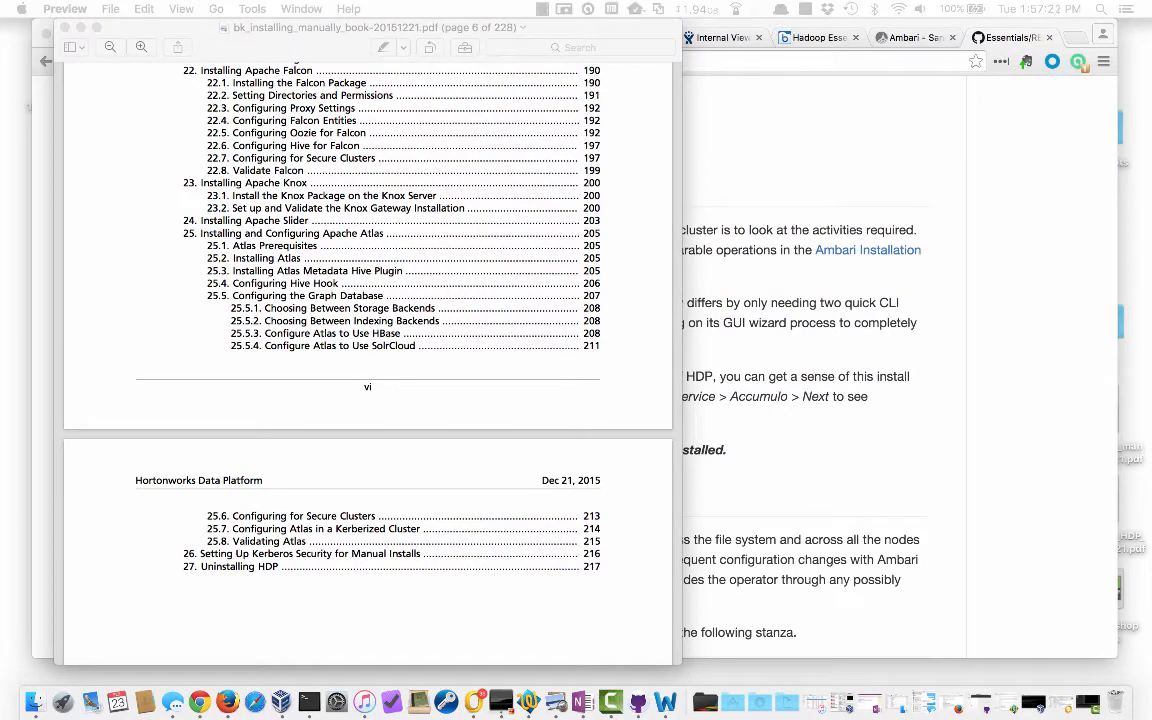
drag(200, 27, 210, 0)
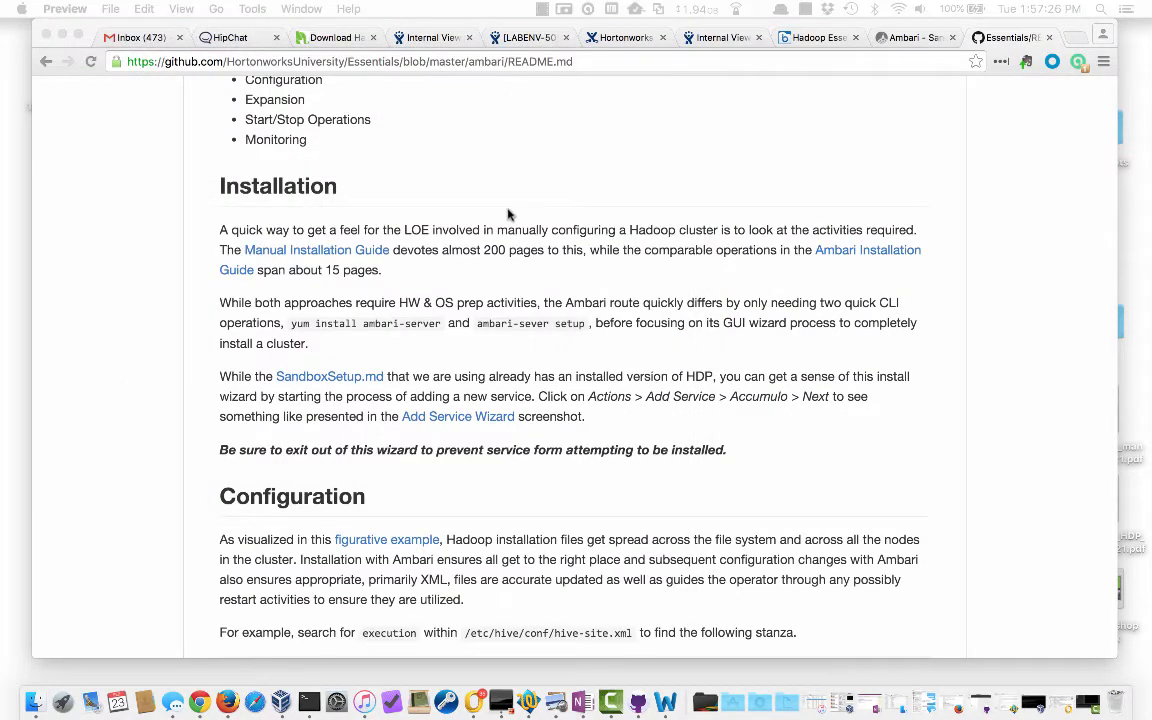
click(510, 259)
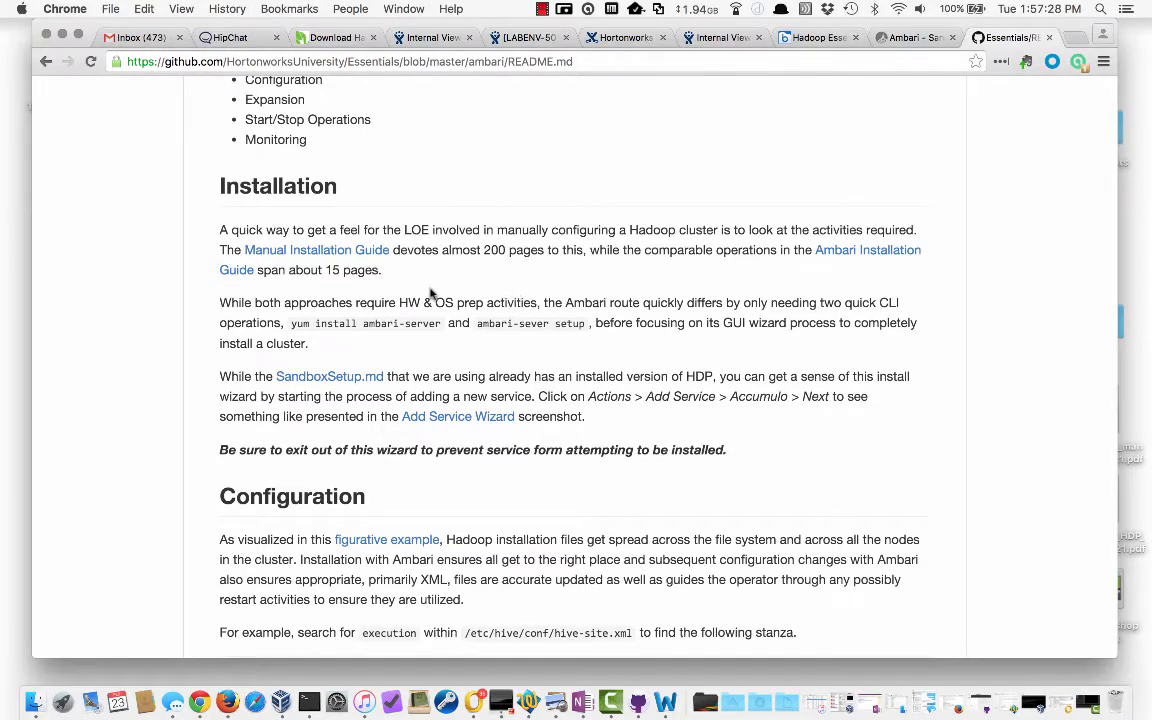
drag(540, 291, 820, 358)
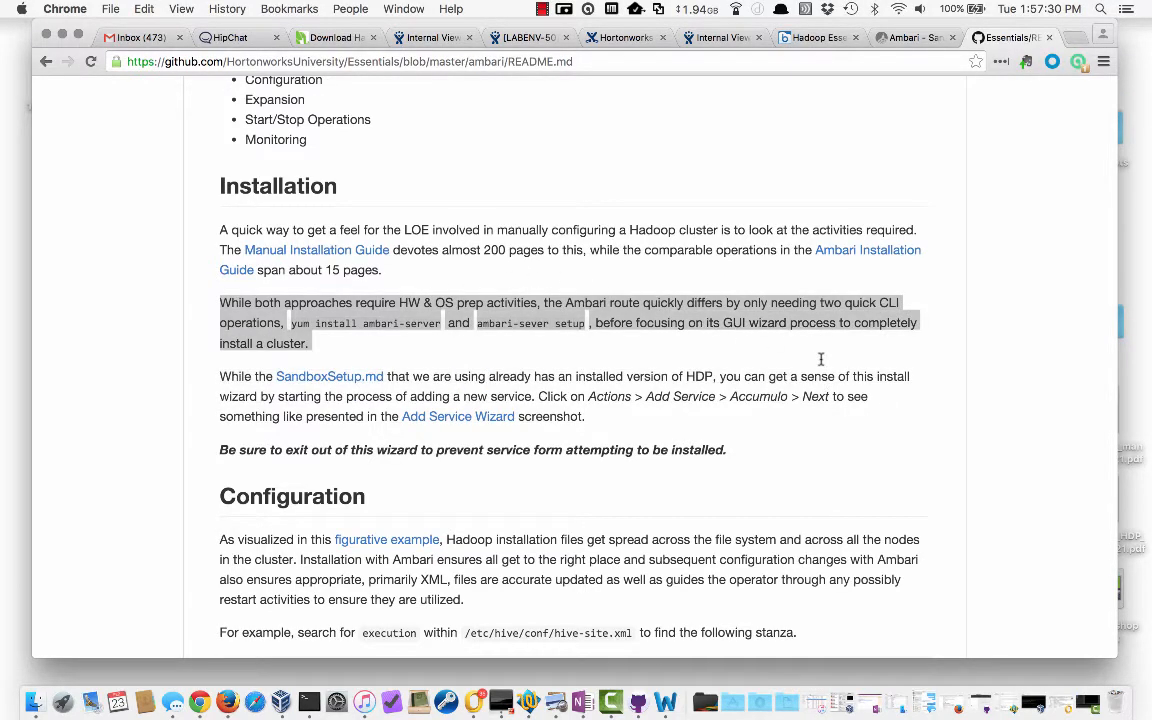
click(820, 358)
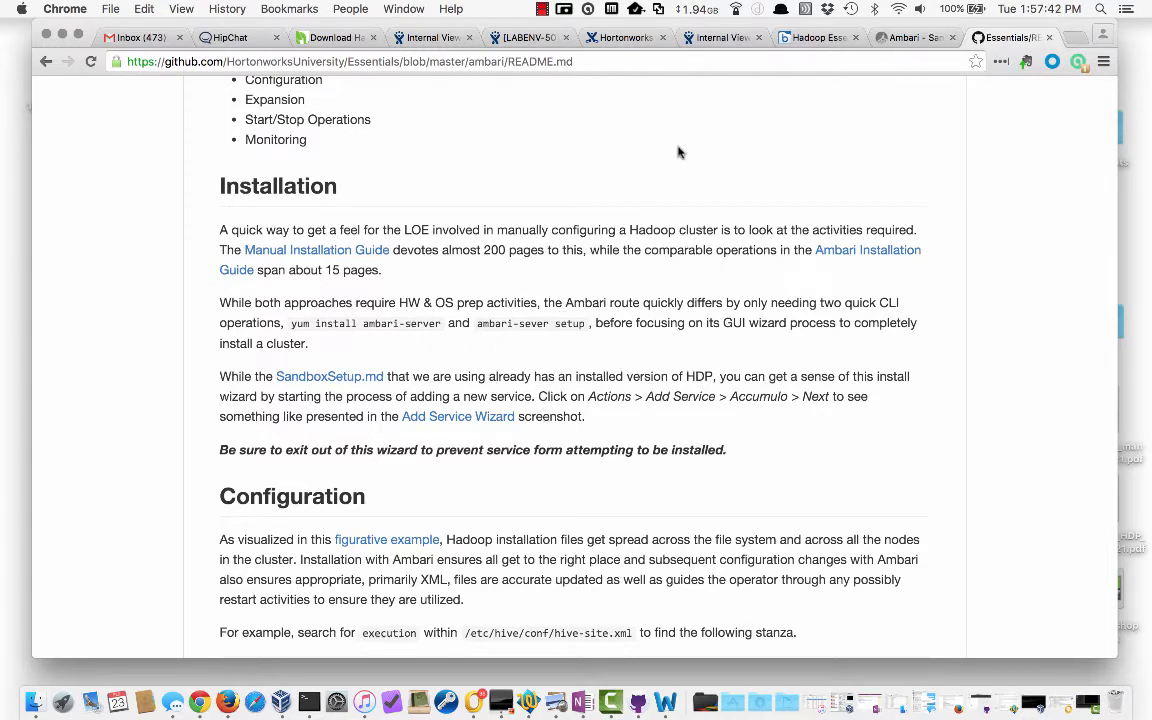
Step: Return to the Ambari dashboard and start the Add Service Wizard from the service list's actions
click(908, 38)
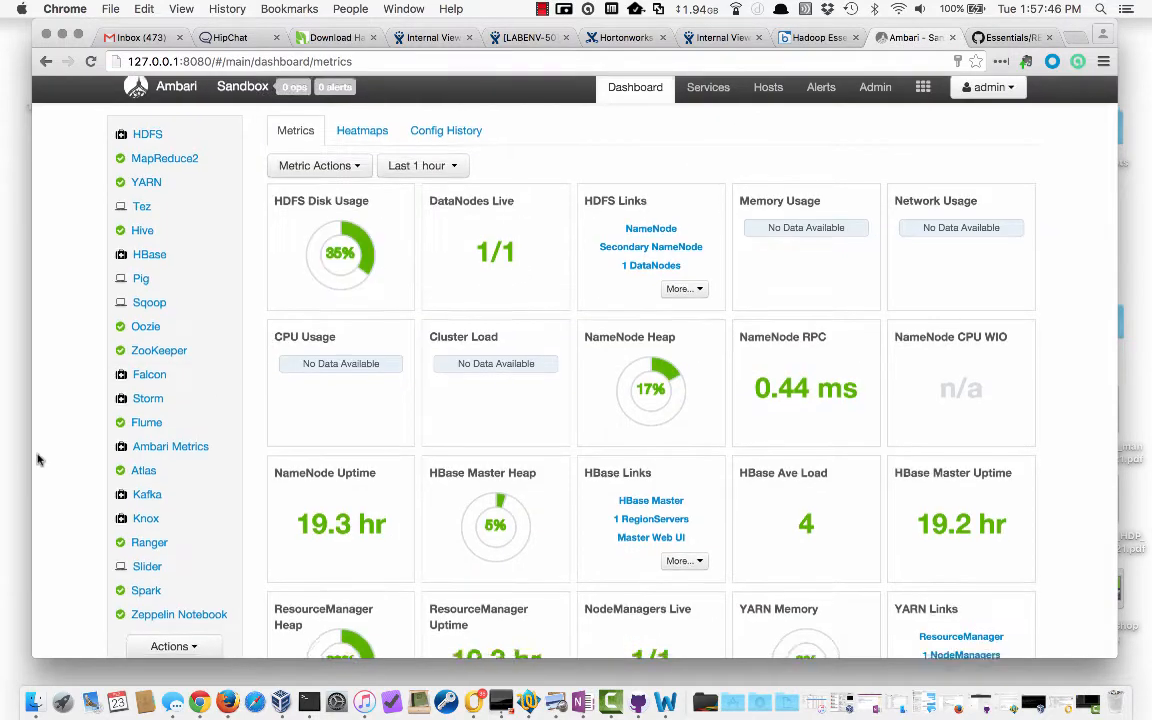
scroll(120, 465, down, 5)
click(205, 416)
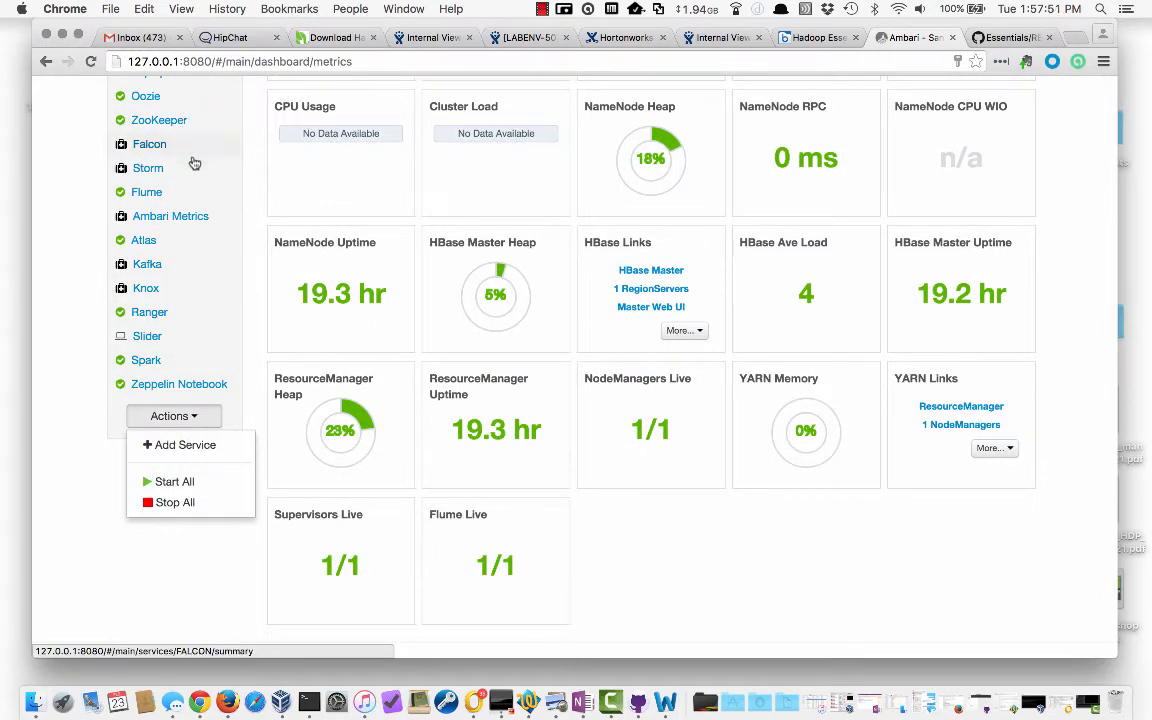
click(184, 445)
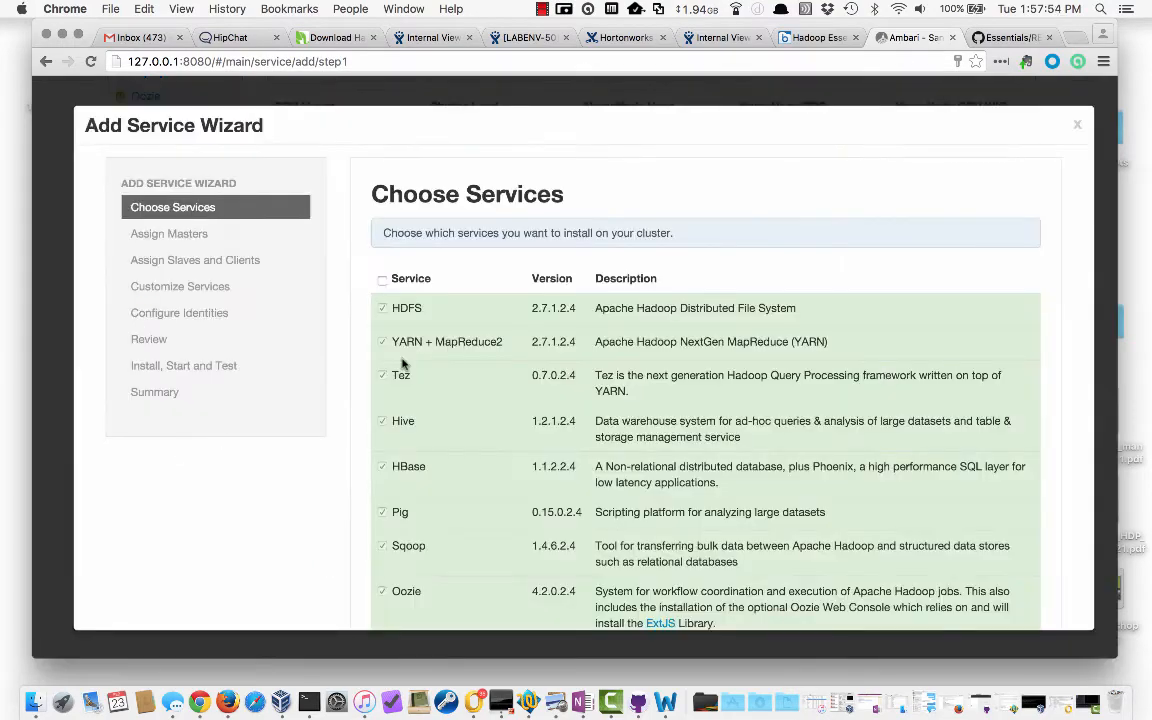
Step: Review the list of available services, select Accumulo for installation, and continue to the master assignments
scroll(540, 370, down, 5)
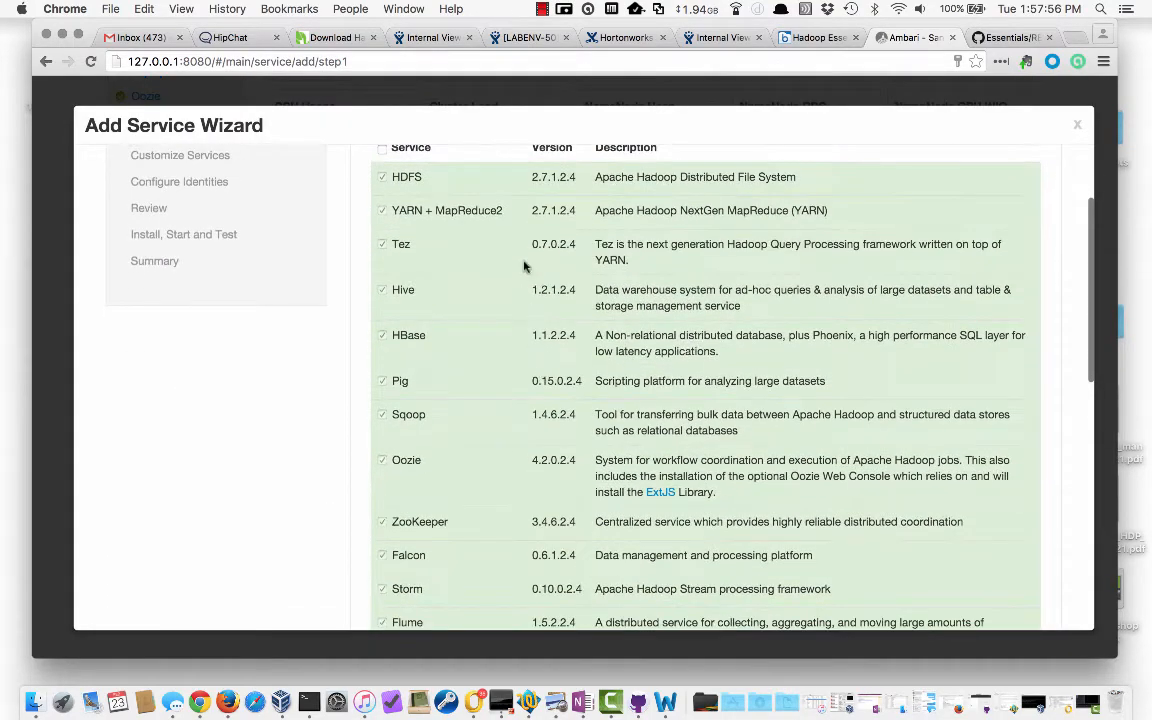
scroll(538, 460, down, 8)
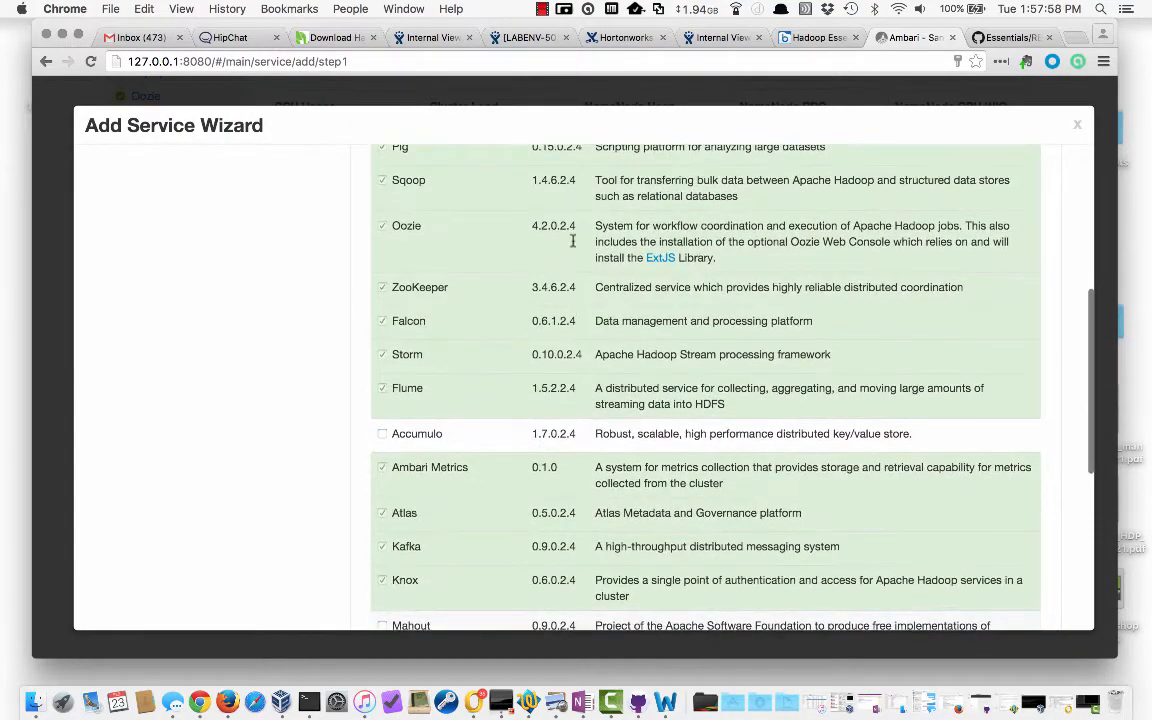
scroll(503, 455, down, 12)
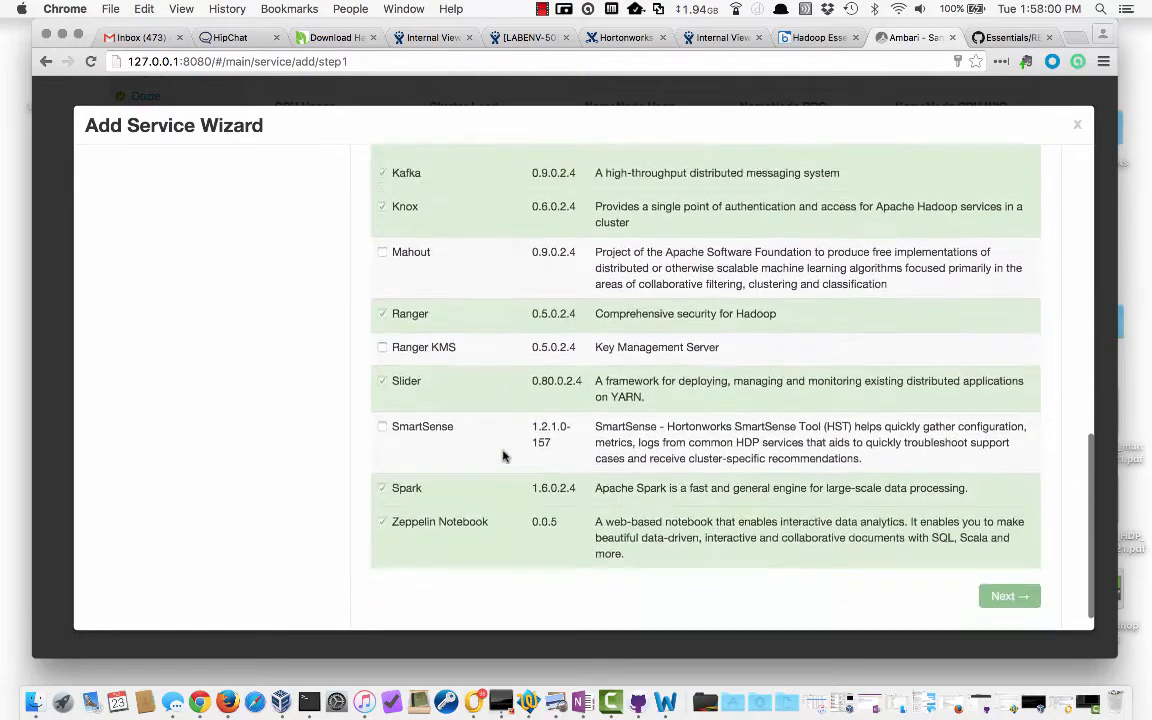
scroll(503, 455, up, 8)
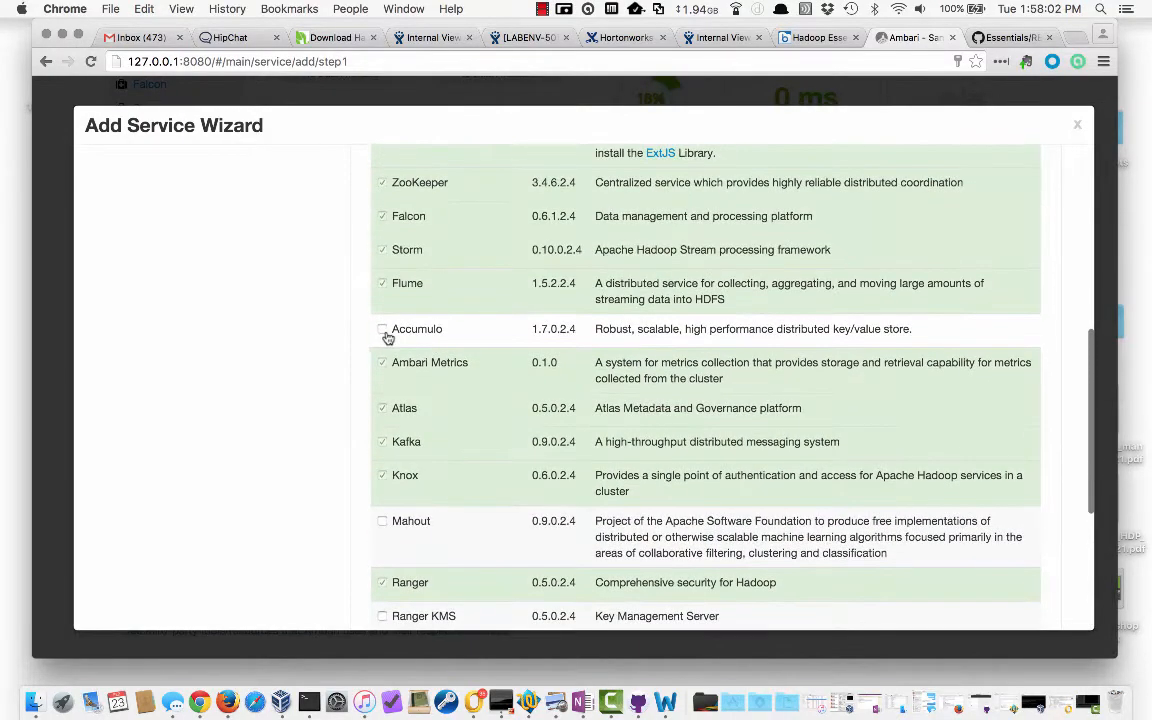
click(383, 333)
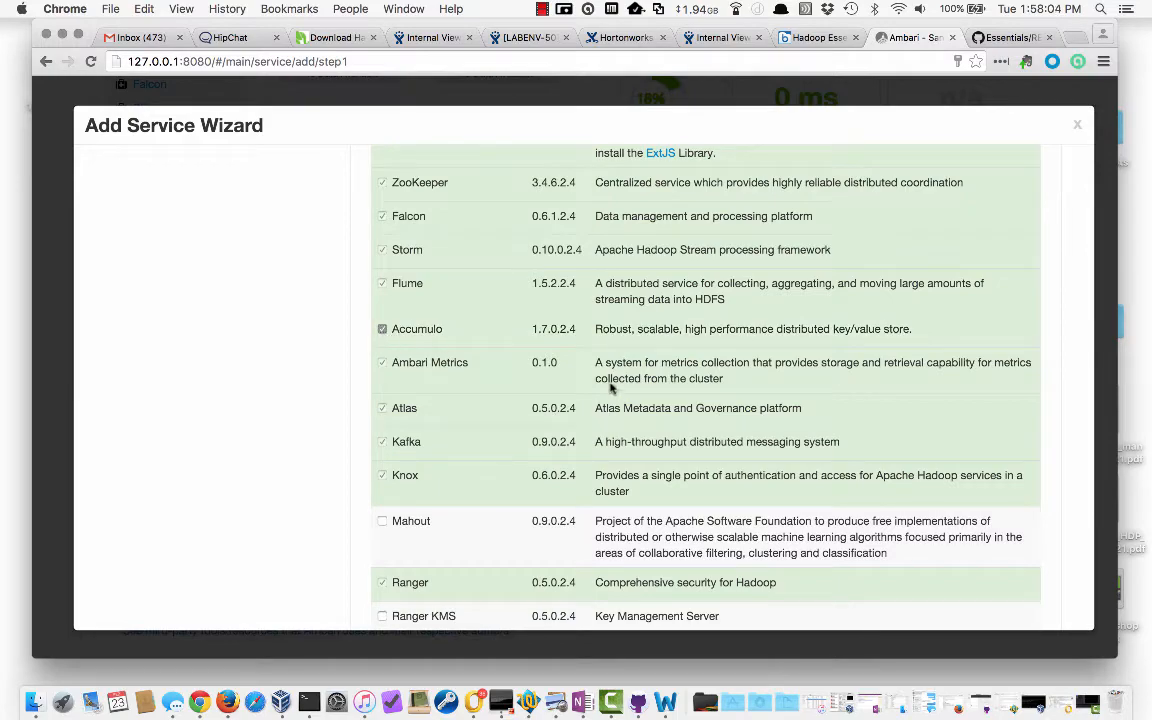
scroll(703, 378, down, 1)
scroll(703, 378, down, 5)
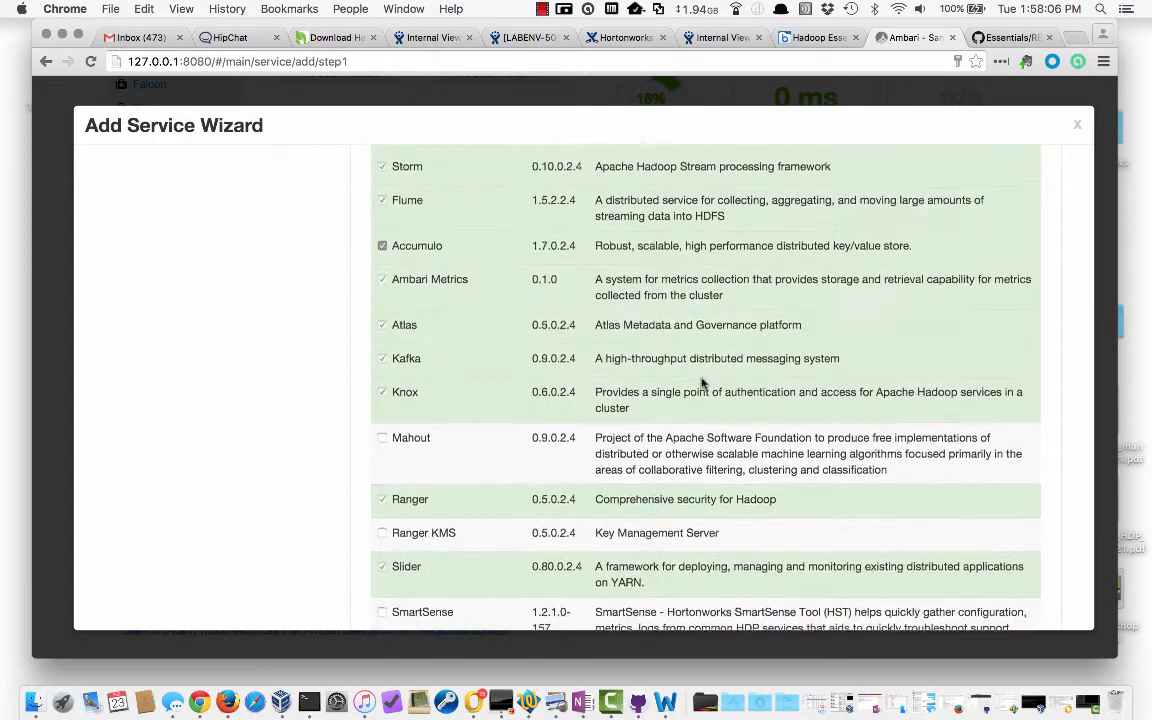
scroll(703, 384, down, 4)
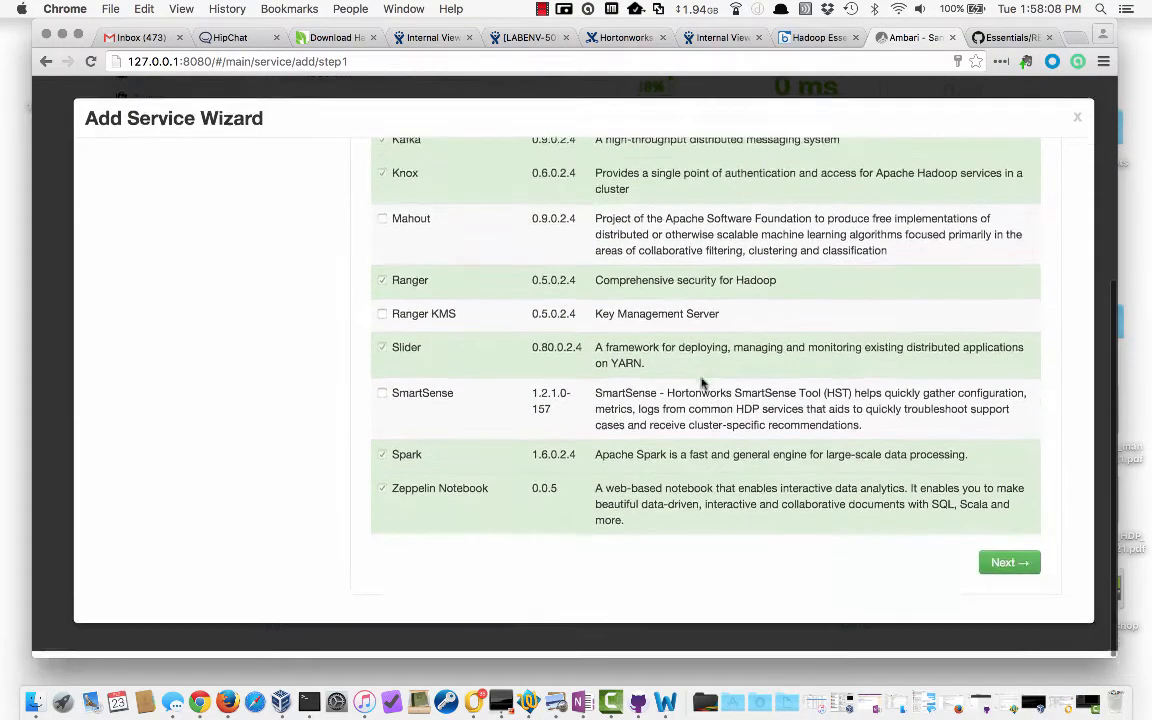
click(996, 574)
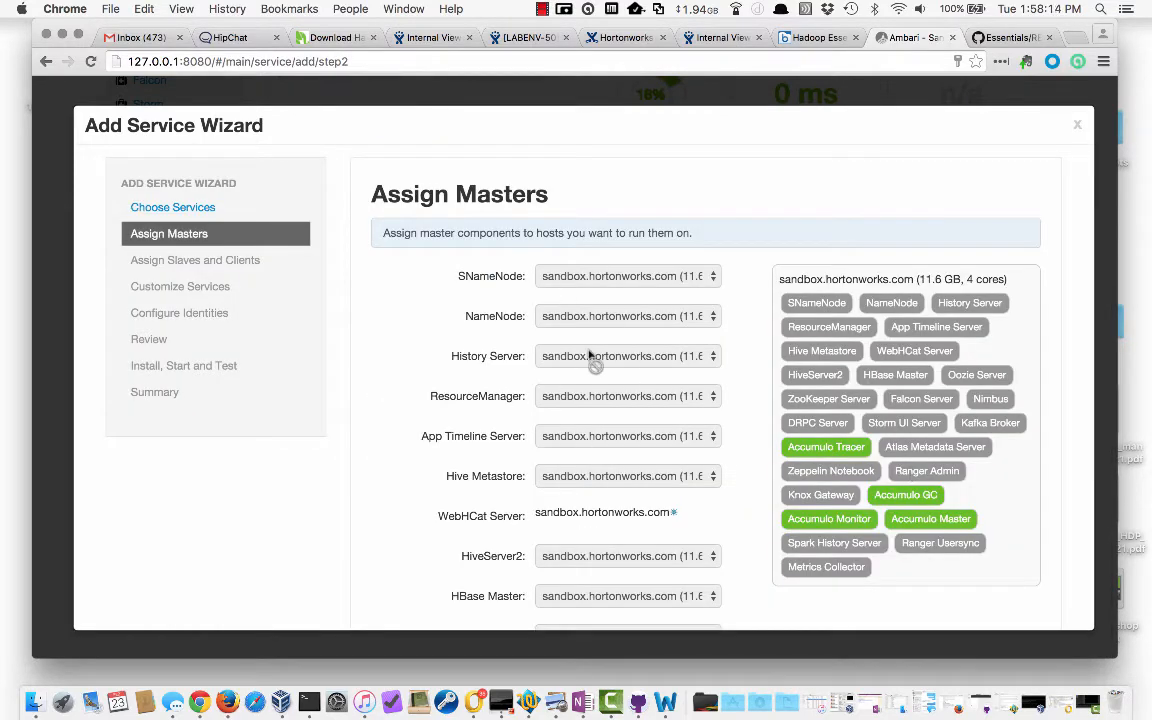
Step: Review the host assigned to each master component, including the Accumulo ones, and continue to Assign Slaves and Clients
scroll(394, 453, down, 2)
scroll(394, 453, down, 10)
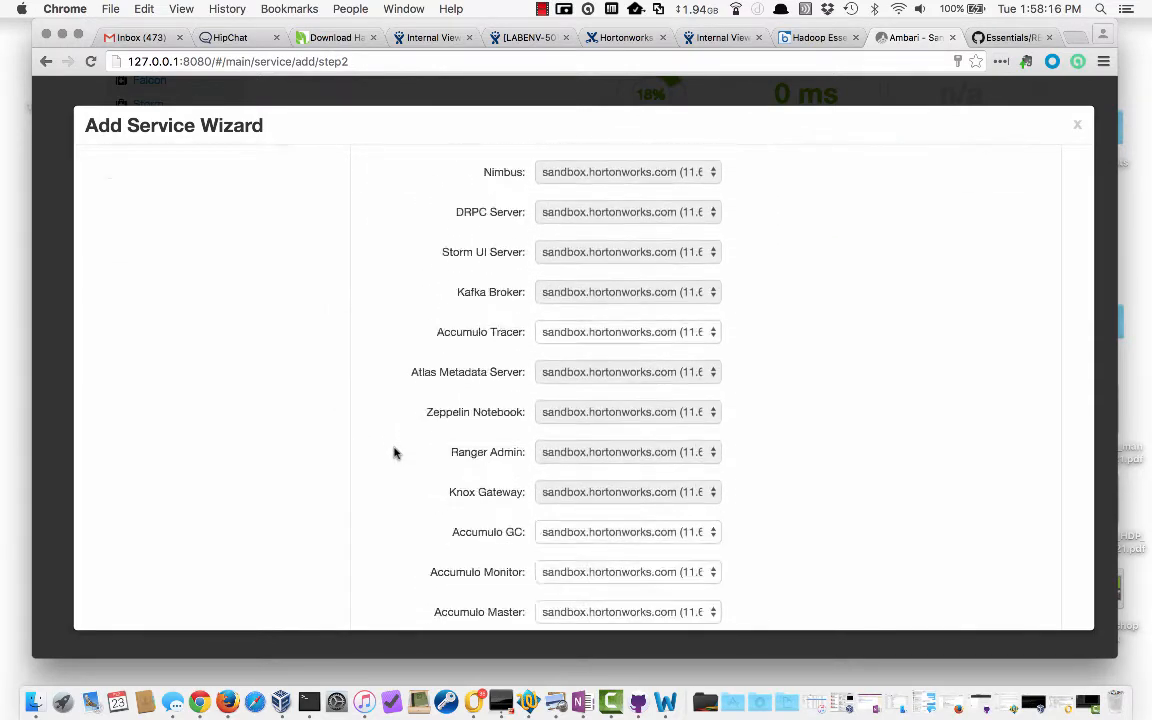
scroll(394, 453, up, 9)
scroll(394, 453, up, 5)
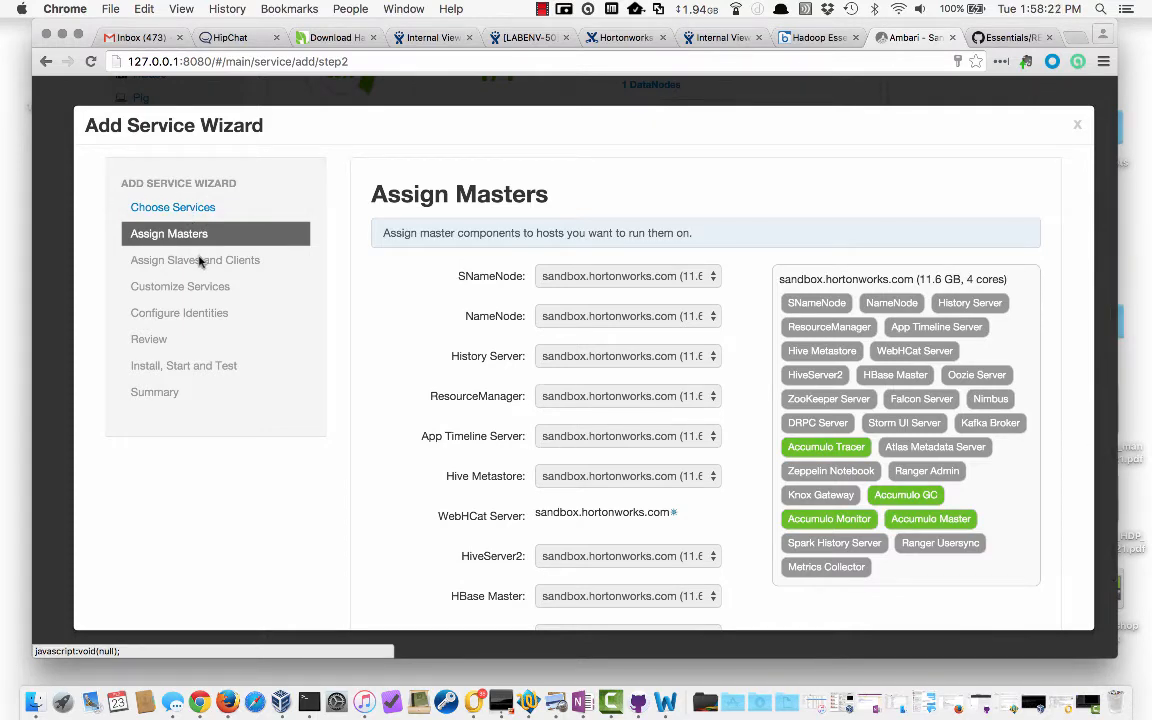
scroll(848, 365, down, 10)
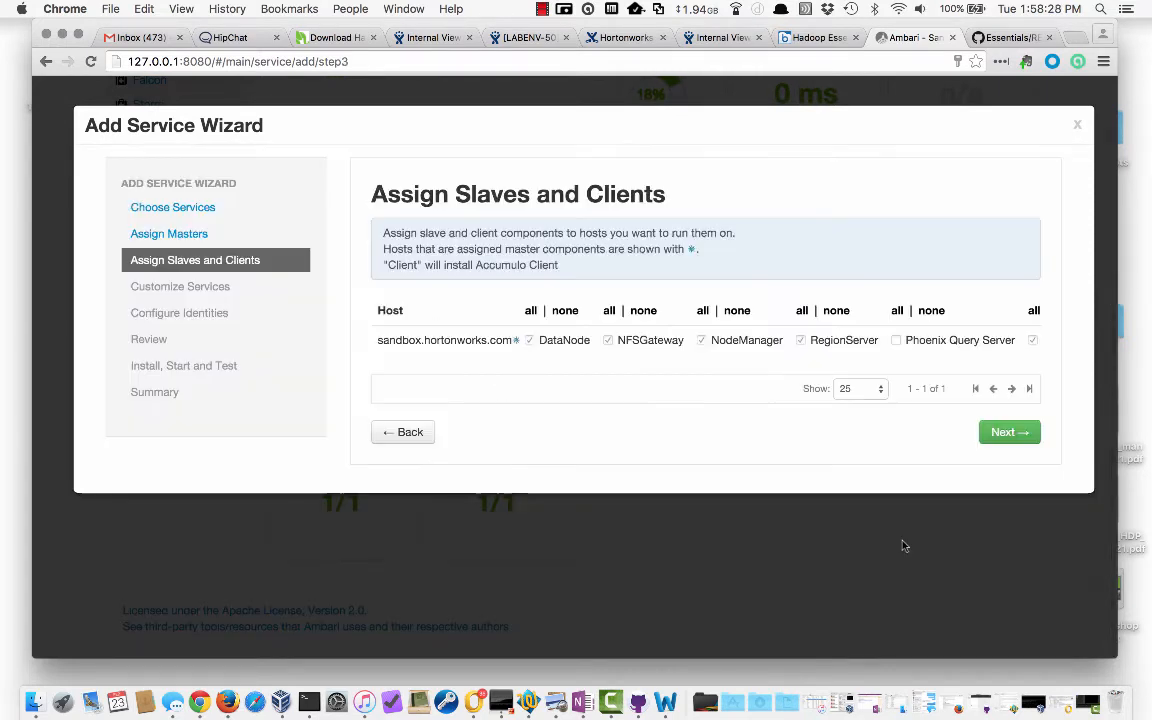
Step: Continue to Customize Services, review the Accumulo configuration settings, and exit the wizard without installing the service
click(1009, 435)
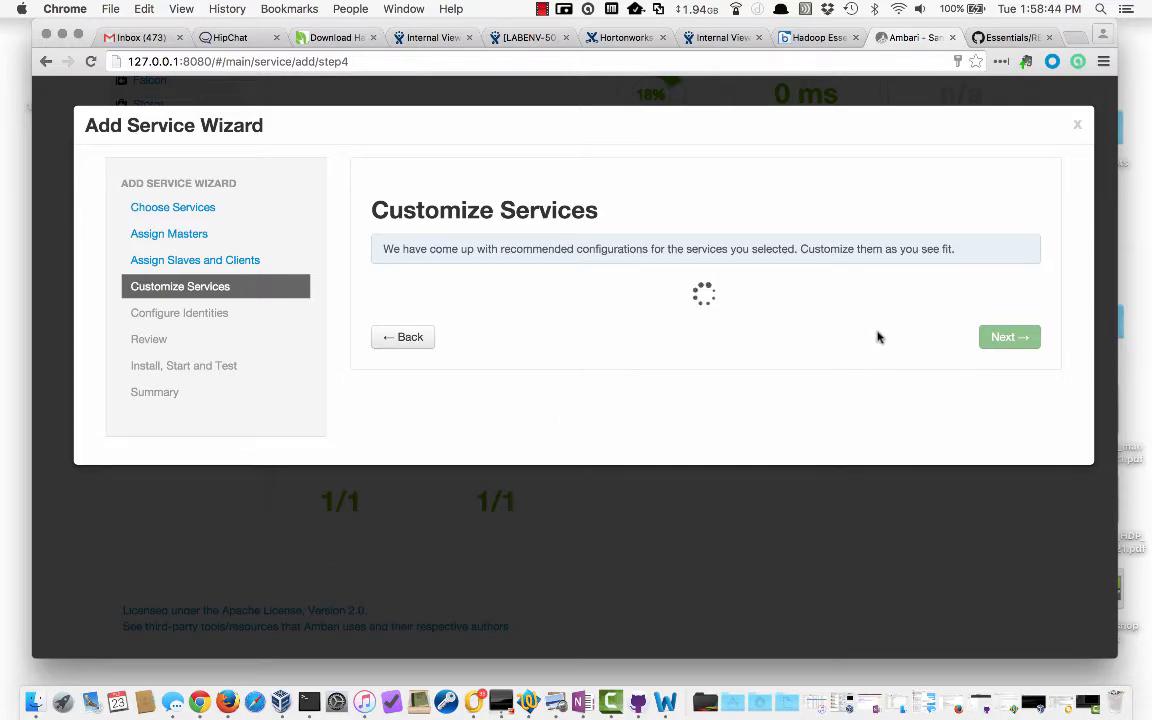
scroll(603, 462, down, 3)
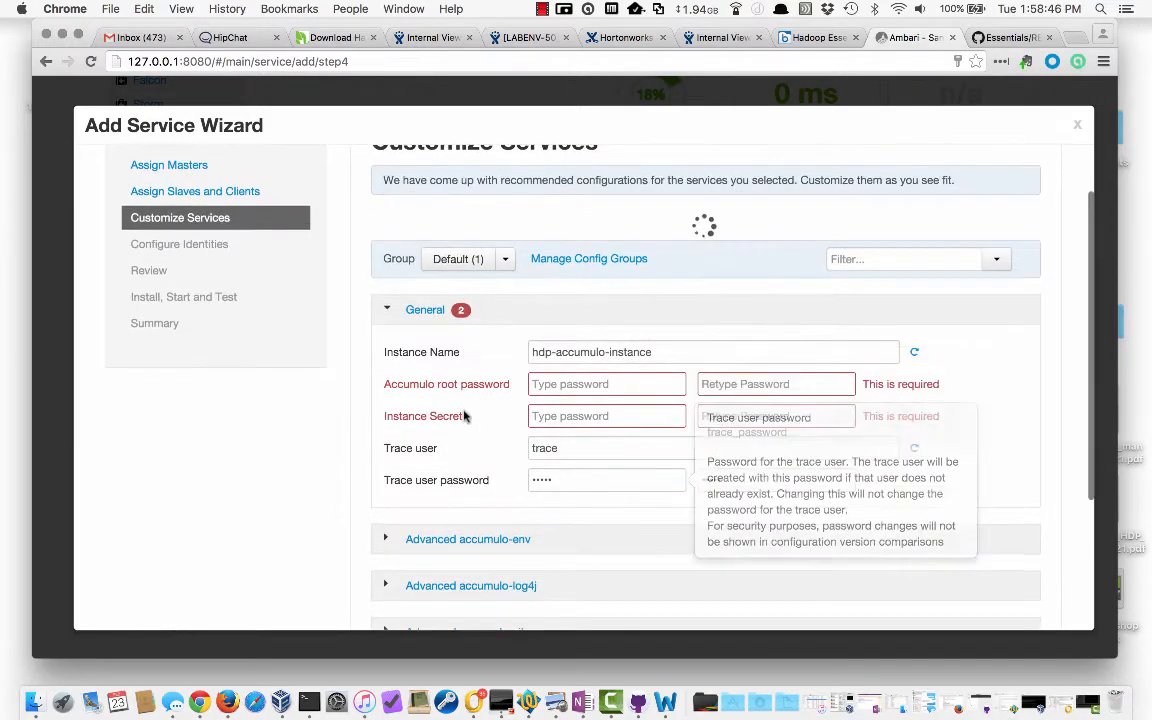
scroll(727, 455, down, 5)
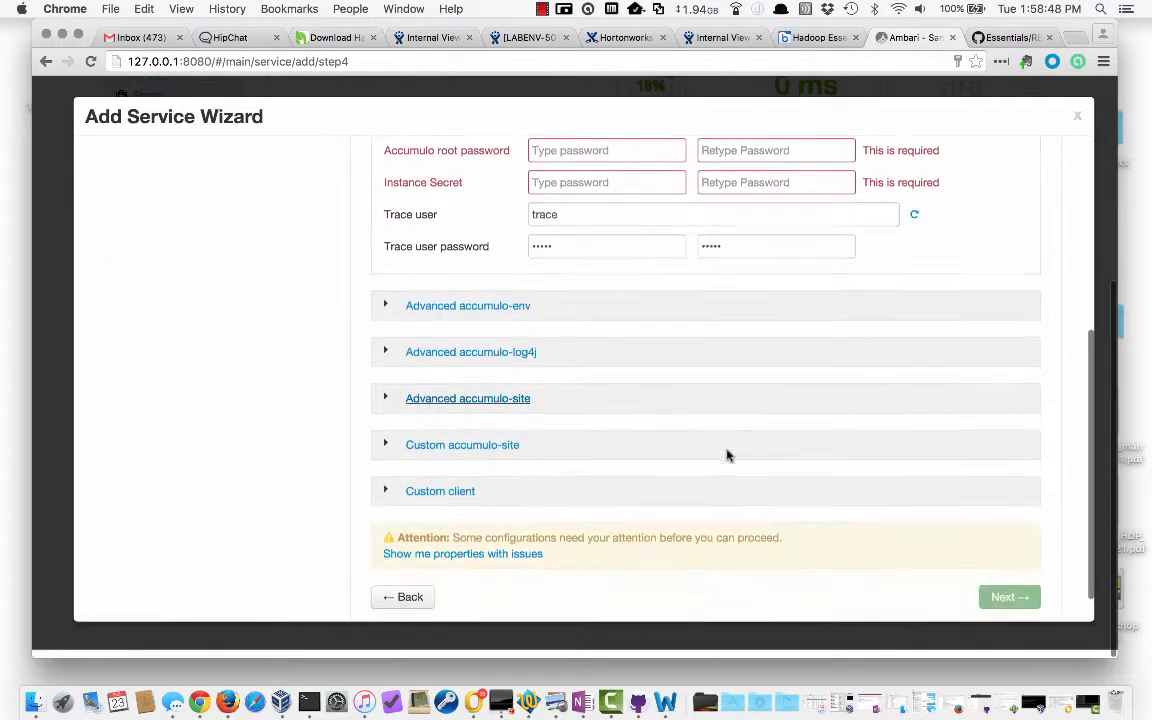
scroll(727, 455, up, 7)
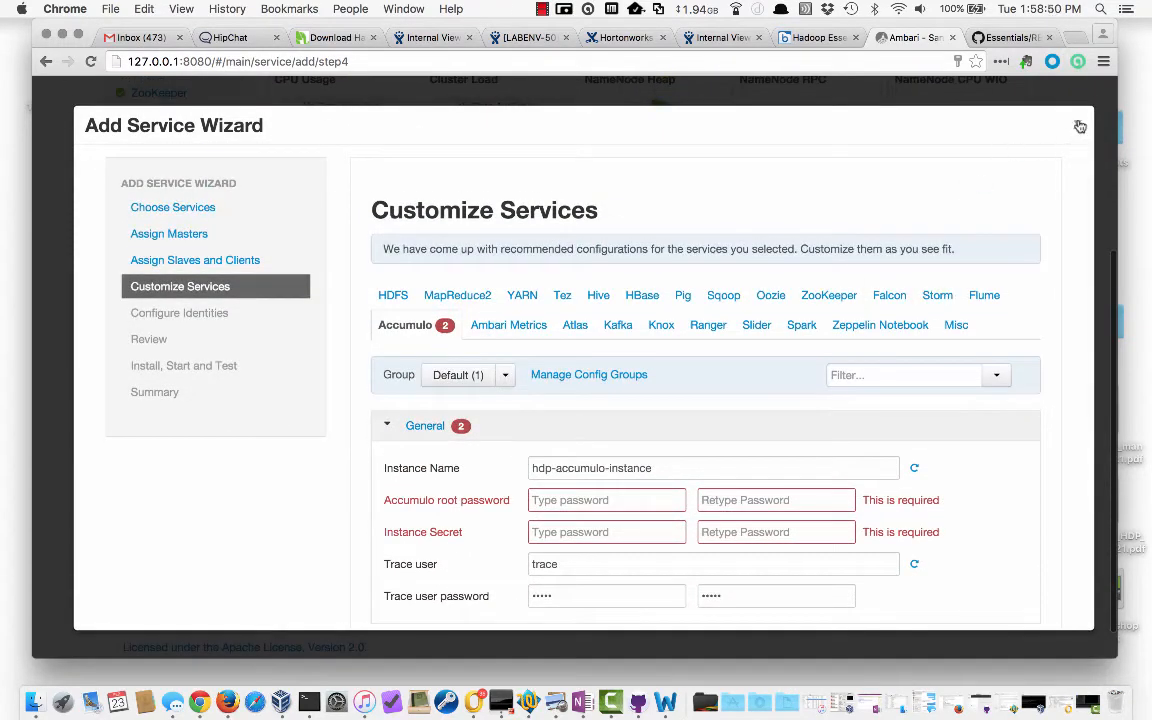
click(1080, 126)
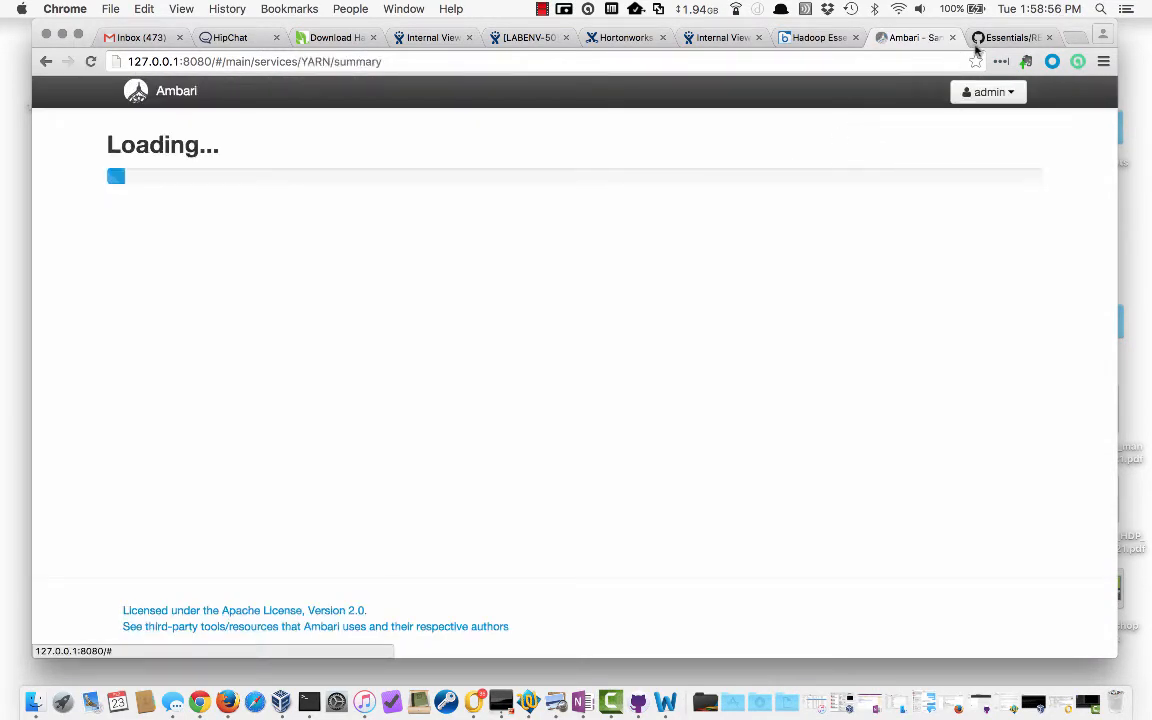
Step: Return to the Ambari README on GitHub and read from the Installation section on to the Configuration section
click(1012, 38)
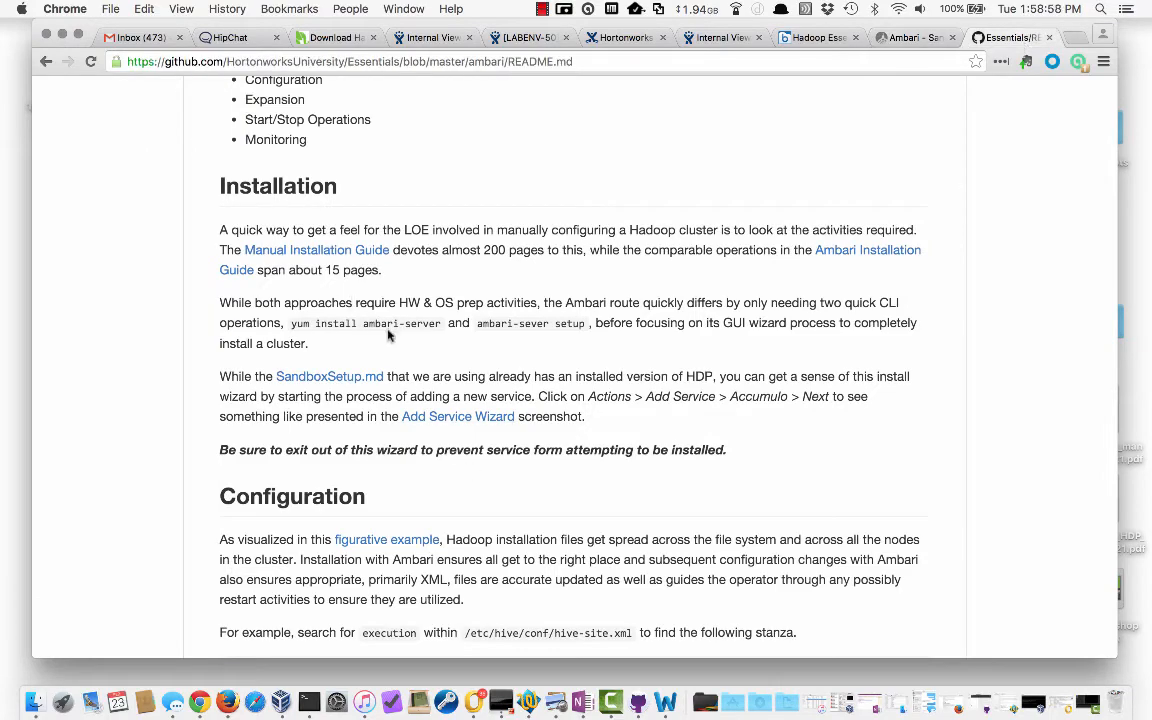
scroll(478, 383, down, 5)
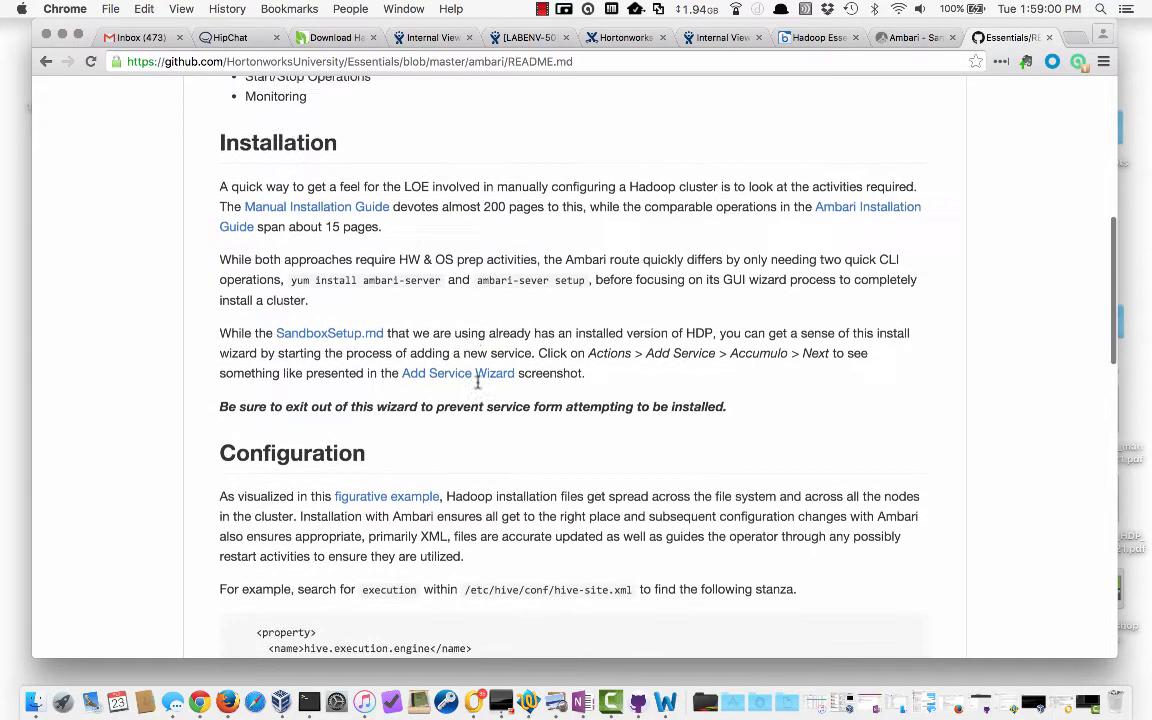
scroll(478, 387, down, 2)
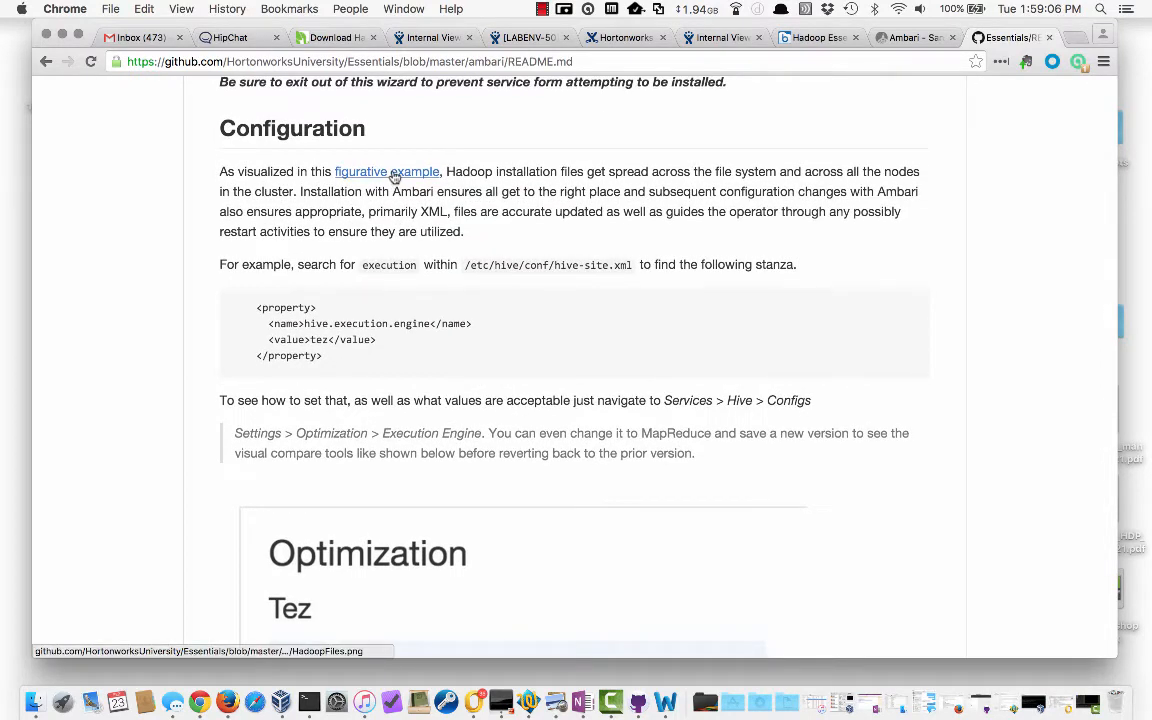
scroll(395, 176, up, 6)
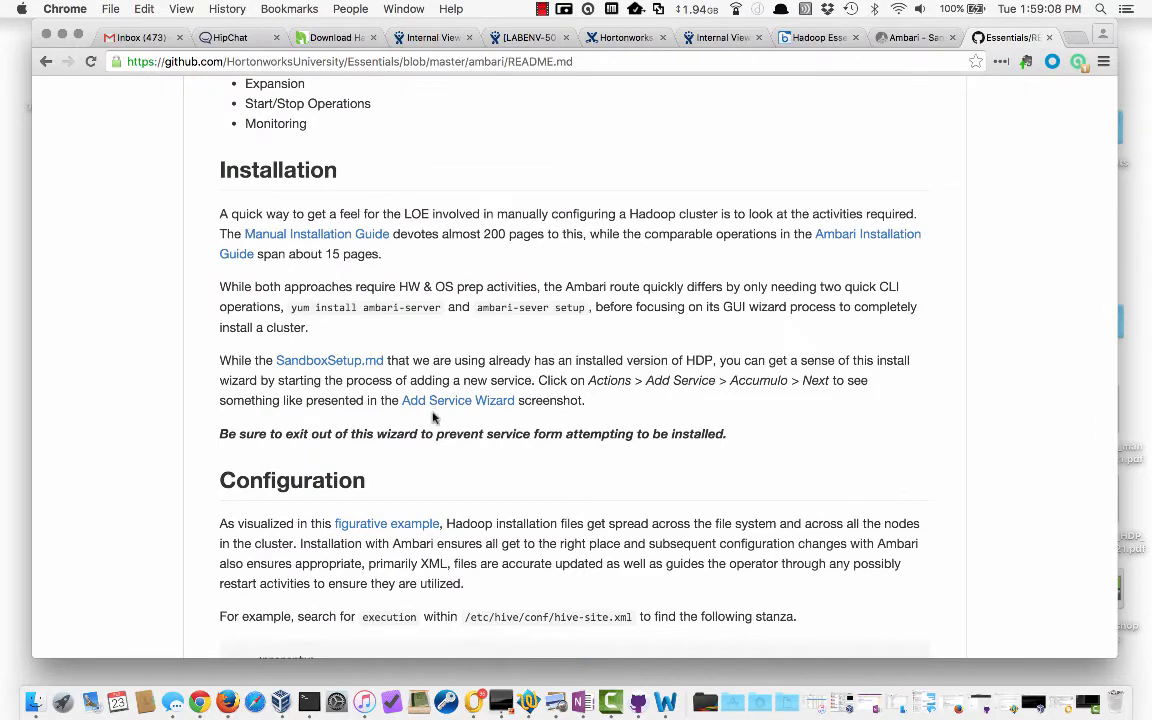
scroll(433, 418, down, 1)
scroll(433, 418, down, 4)
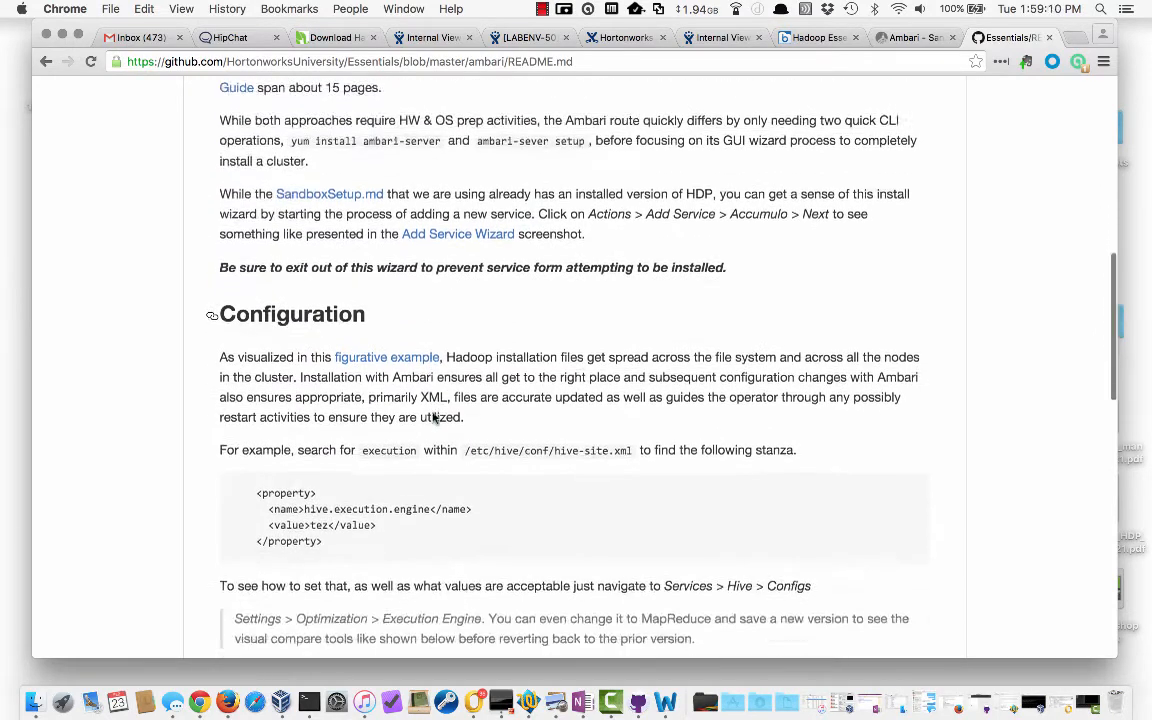
Step: Examine the linked figurative example of the Hadoop deployment layout and return to the README's hive-site.xml example
click(387, 233)
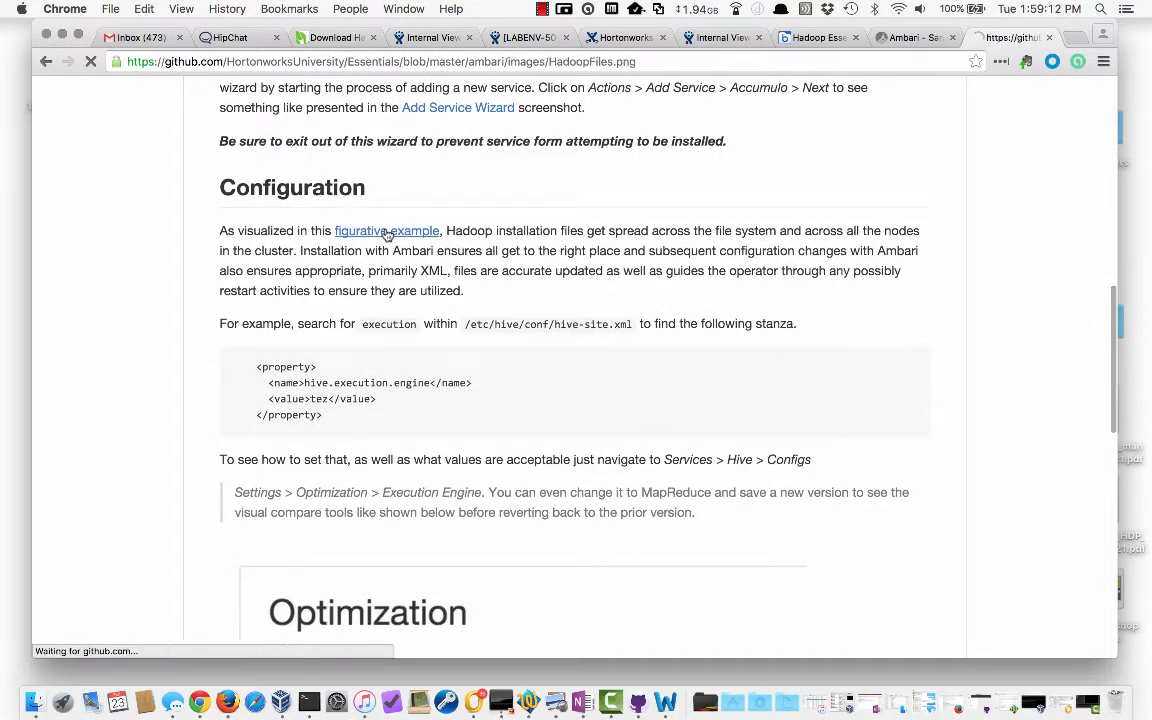
scroll(652, 370, down, 2)
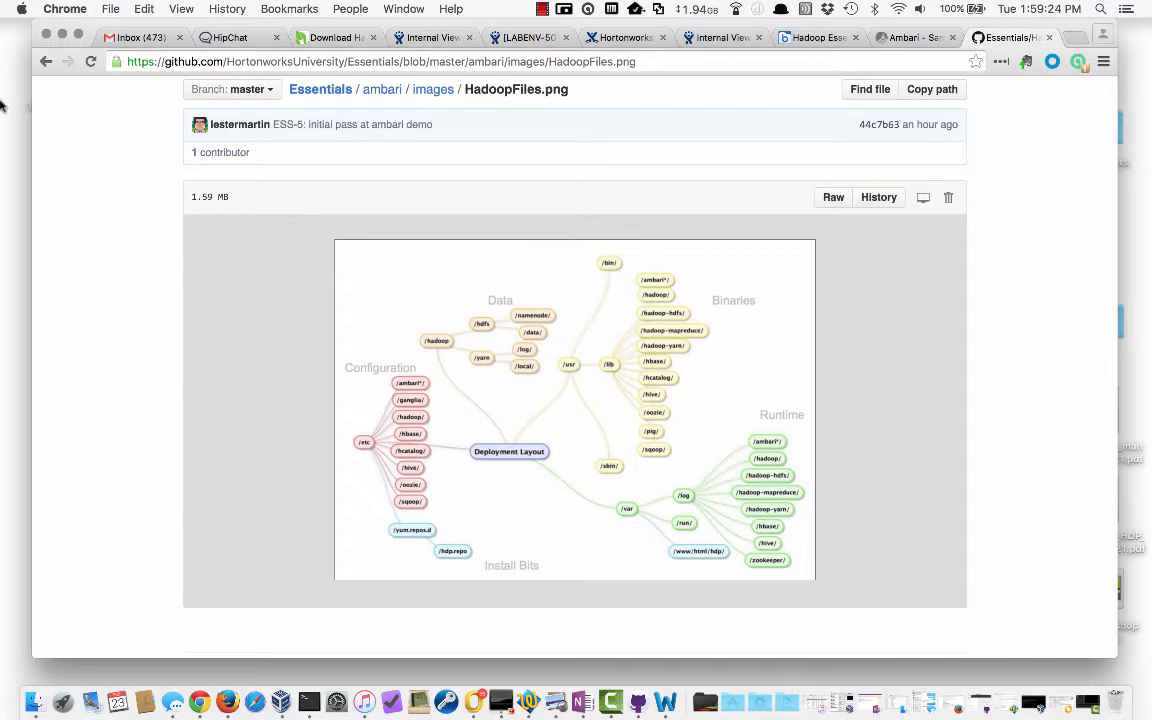
click(45, 62)
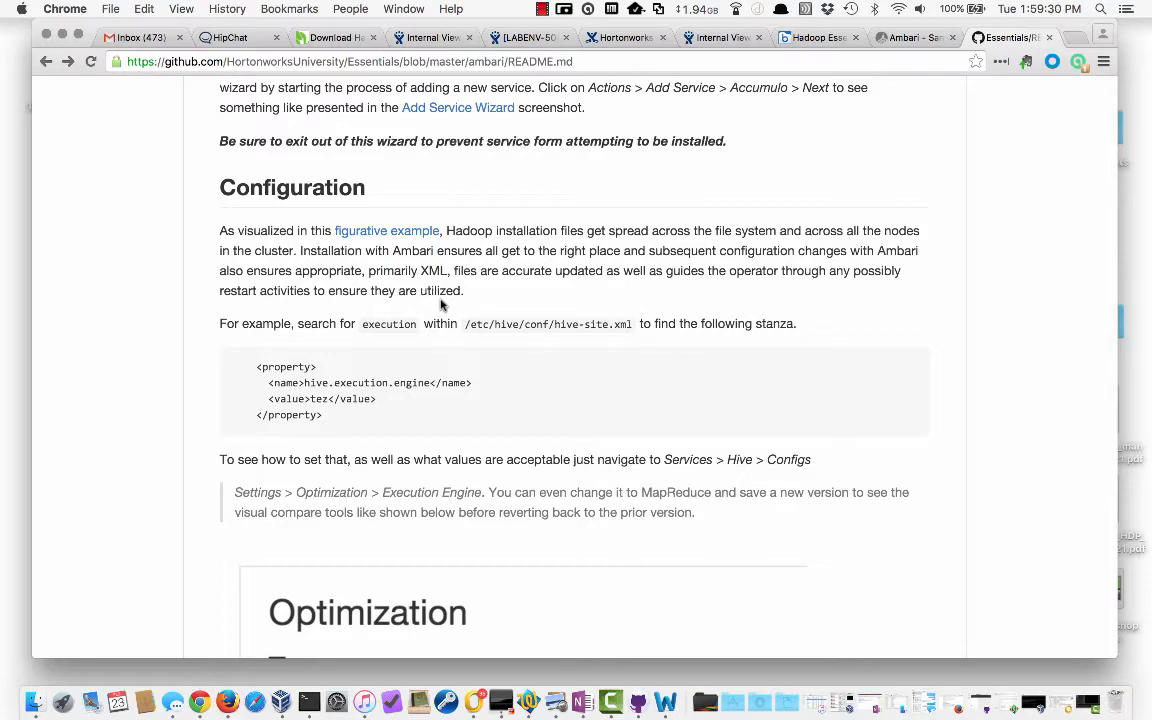
scroll(427, 291, down, 3)
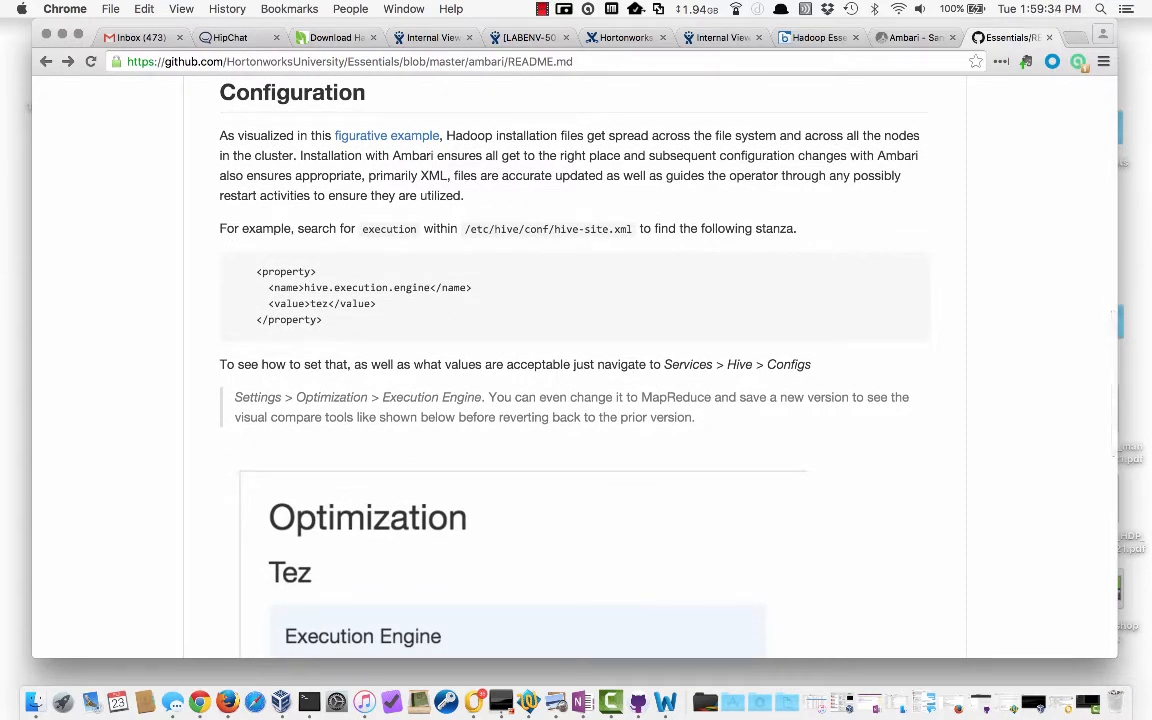
drag(84, 0, 341, 172)
key(Up)
key(Up)
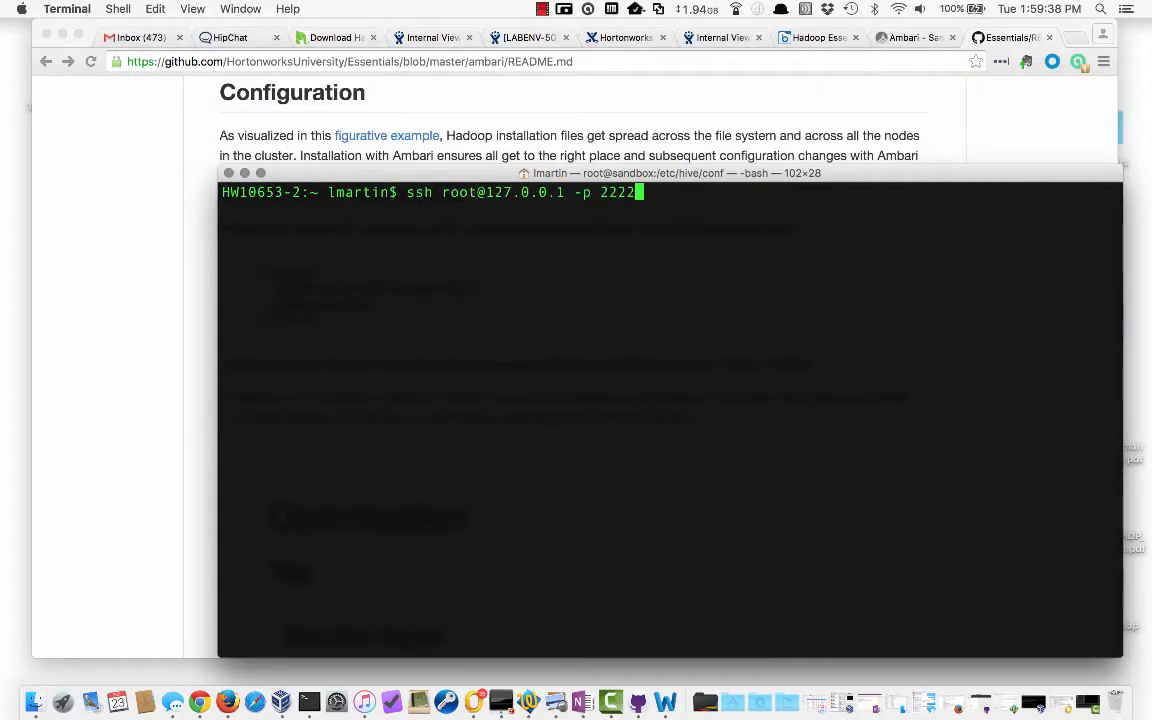
key(Return)
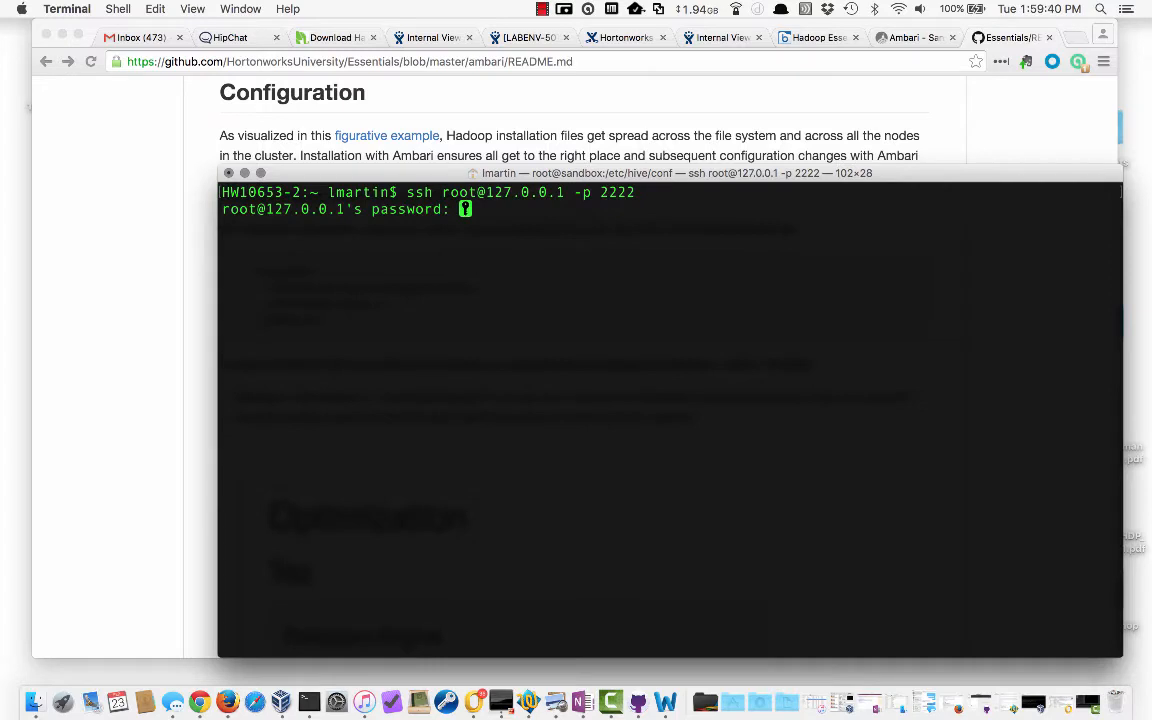
key(Return)
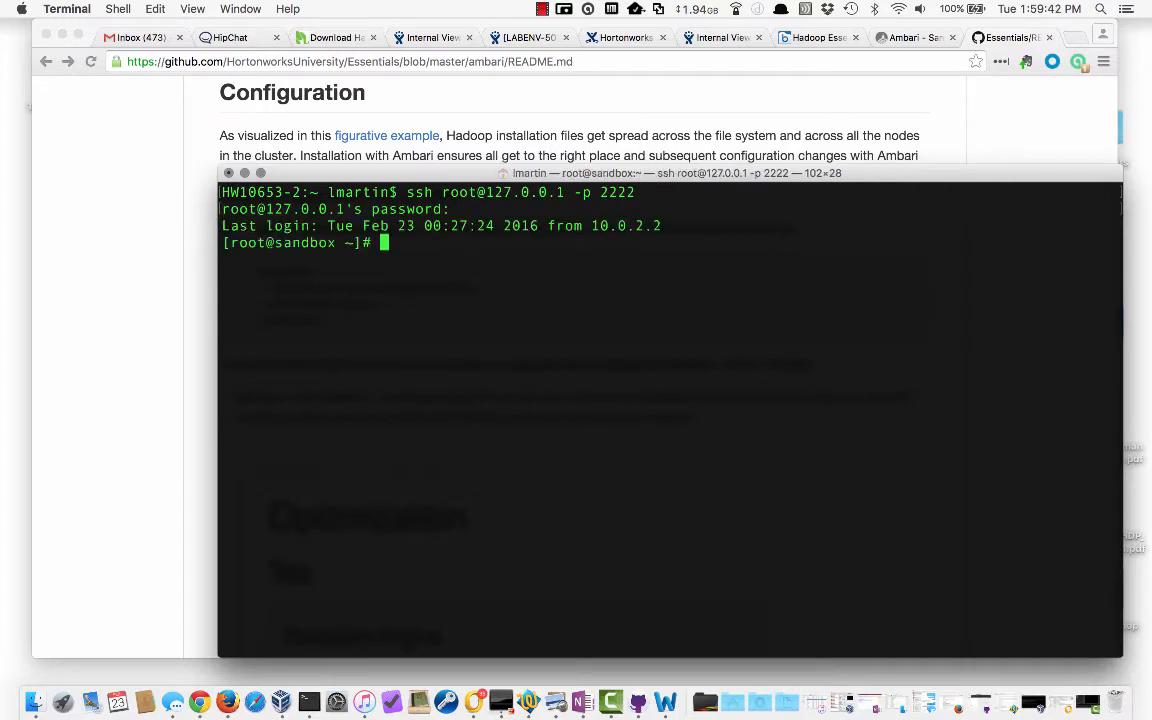
Step: Change to the /etc/hive/conf directory, list its files, and briefly highlight hive-site.xml
text(cd /etc/hive/conf)
key(Return)
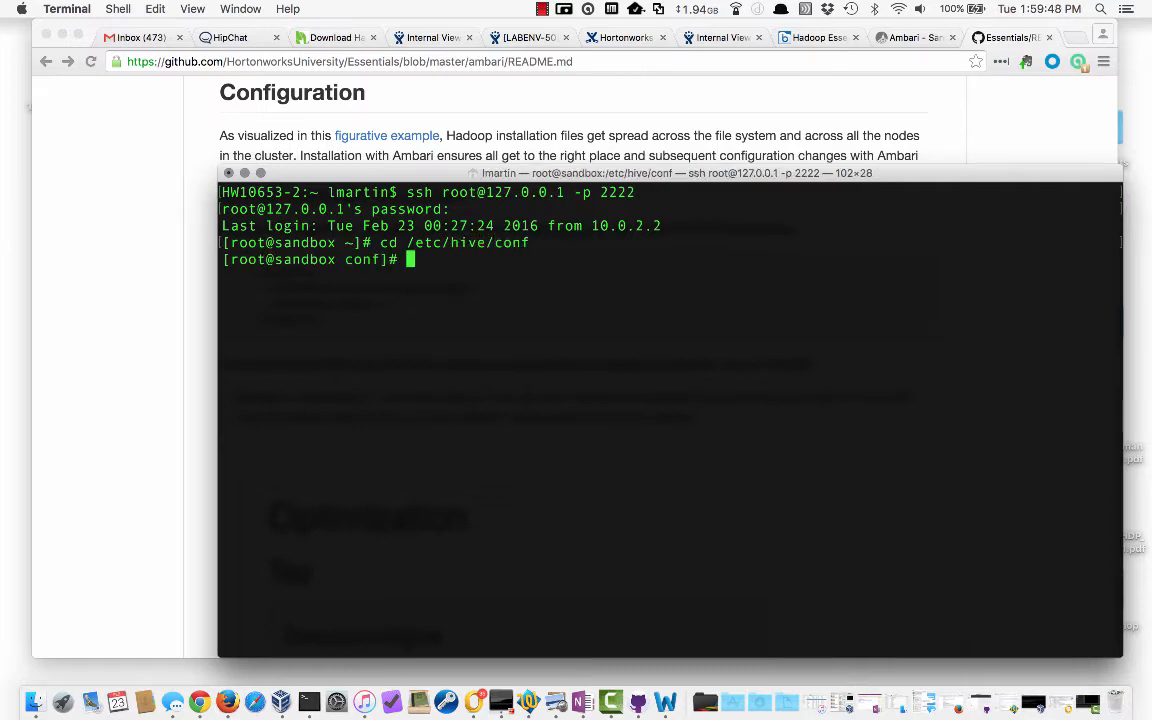
text(ls)
key(Return)
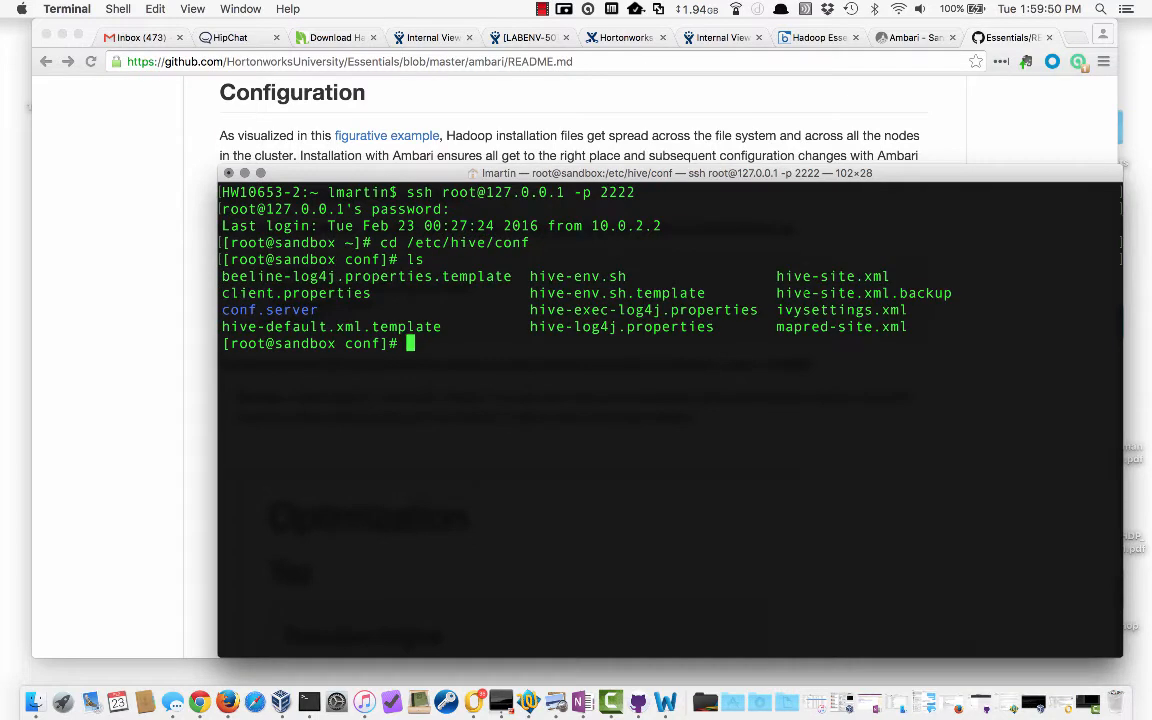
drag(785, 276, 889, 277)
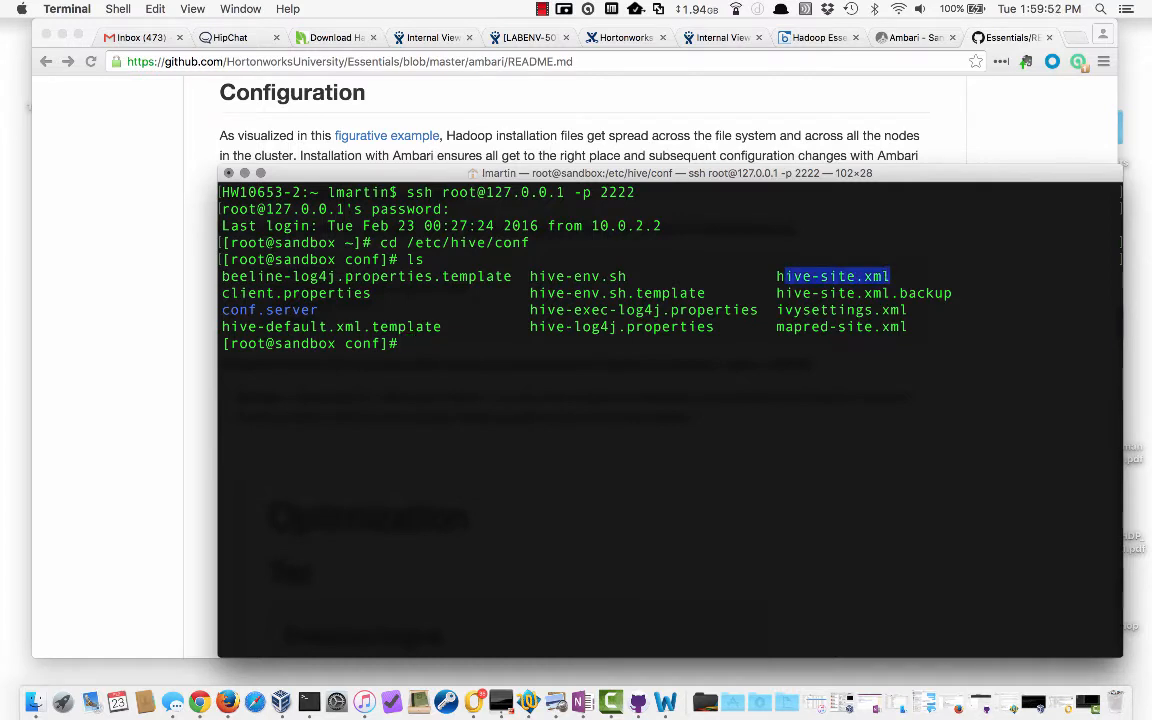
click(745, 361)
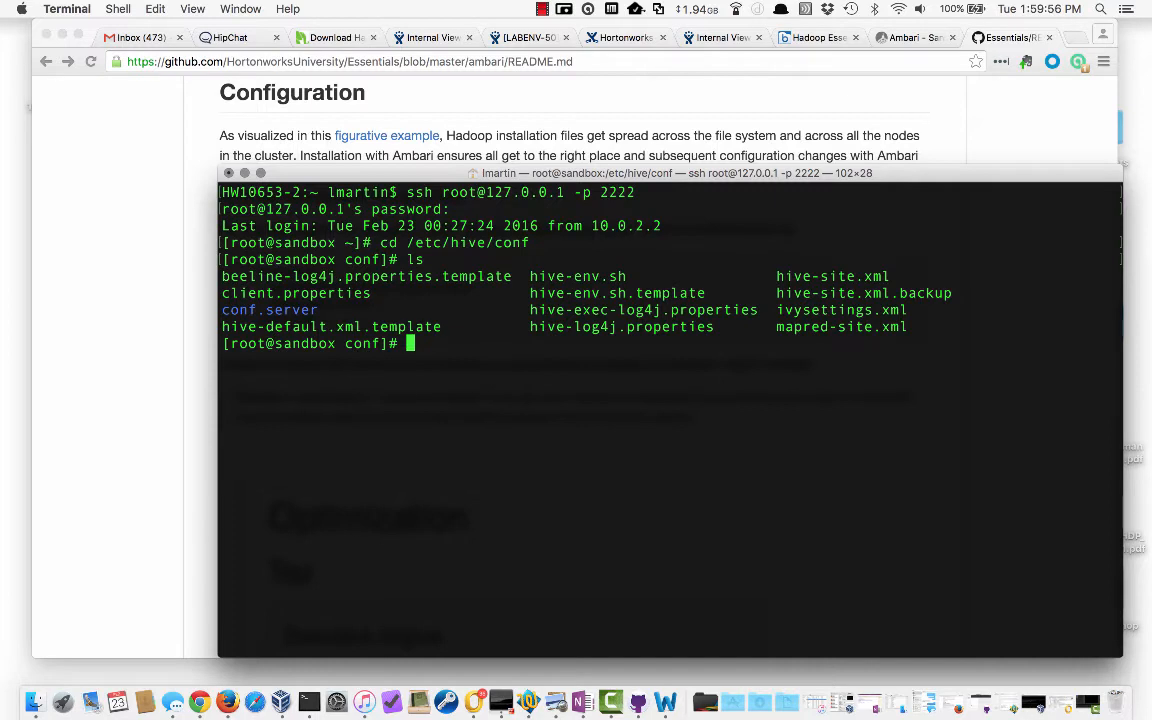
Step: Open hive-site.xml in vi, search for "execution" to examine the hive.execution.engine property, and quit without saving
text(vi hive-site.xml)
key(Return)
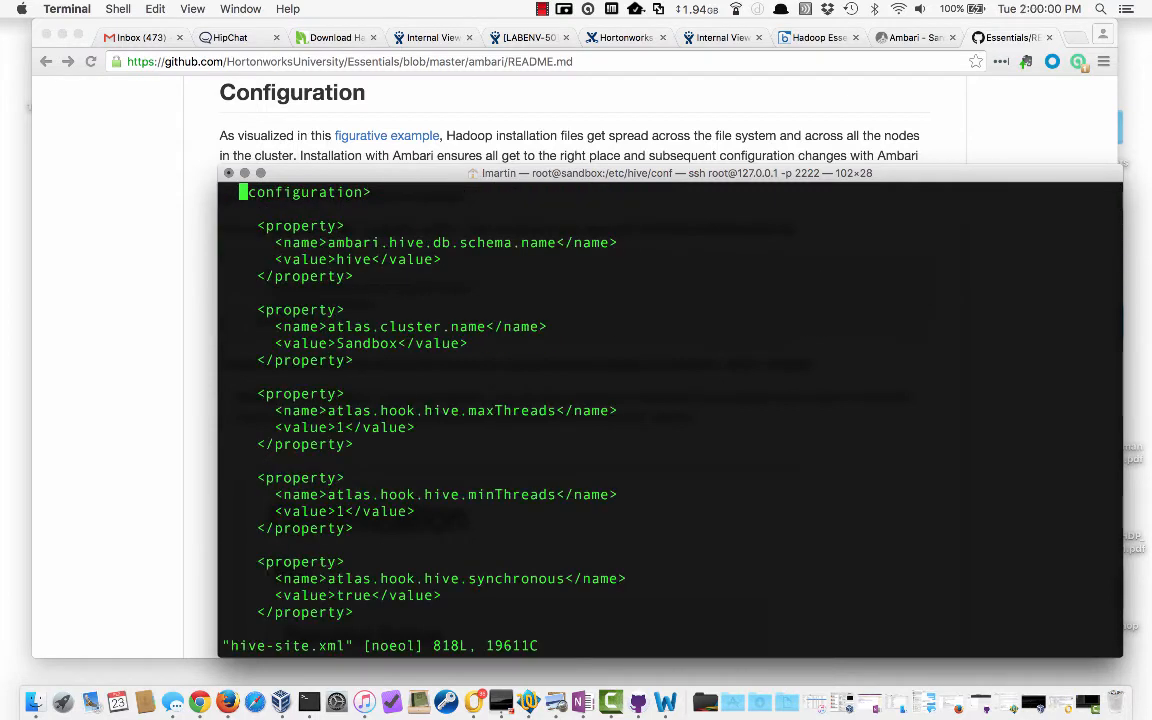
text(/)
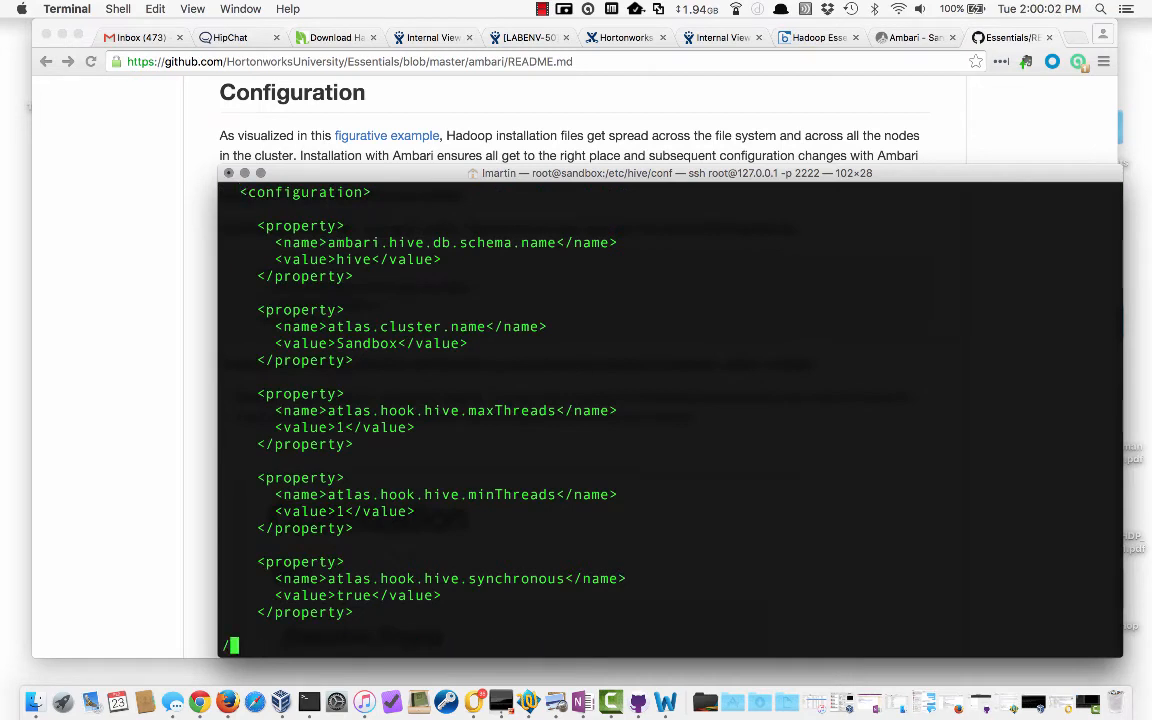
text(execution)
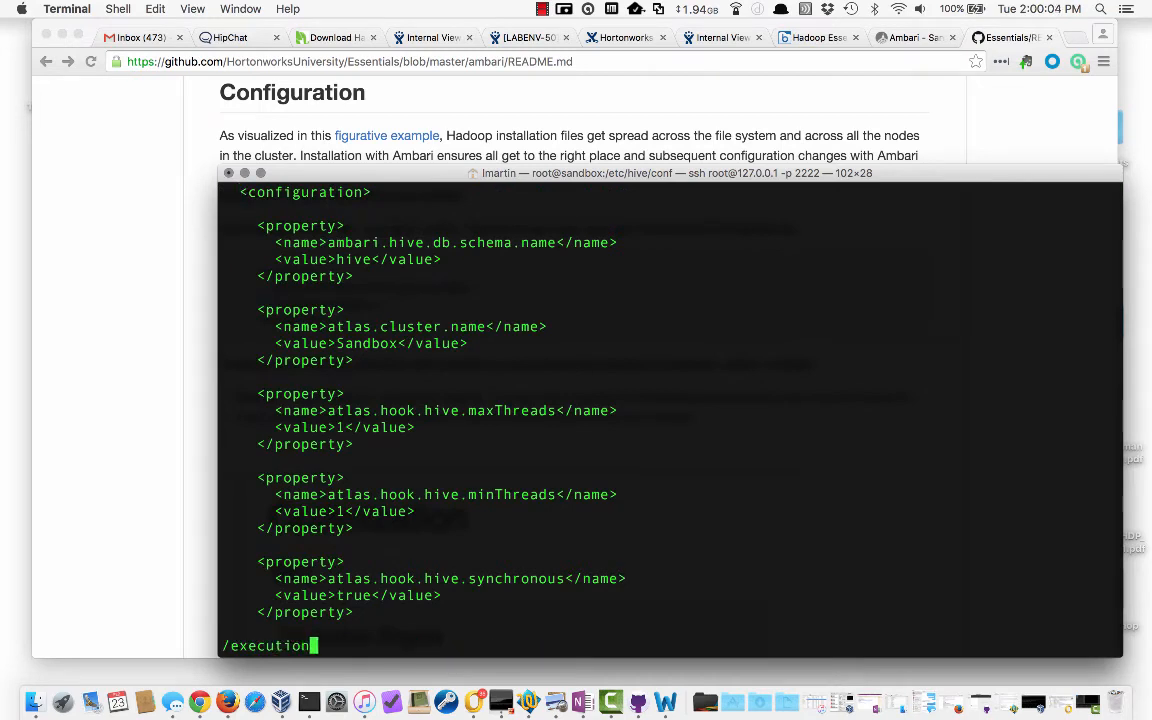
key(Return)
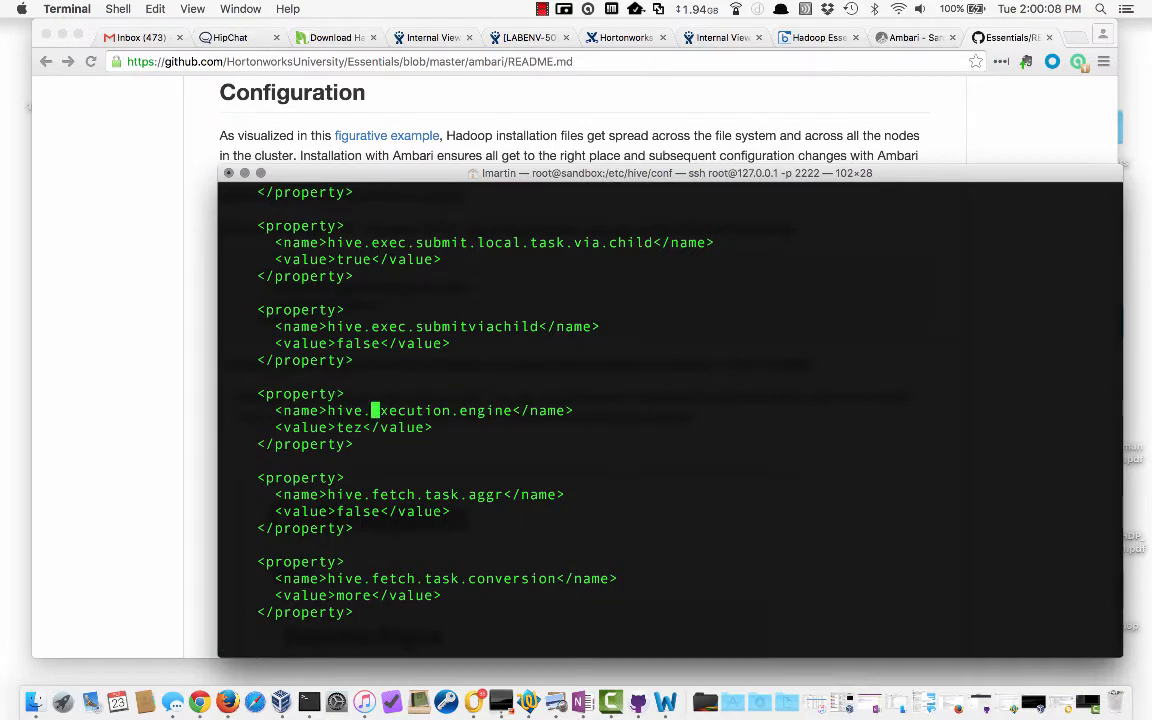
drag(285, 393, 405, 450)
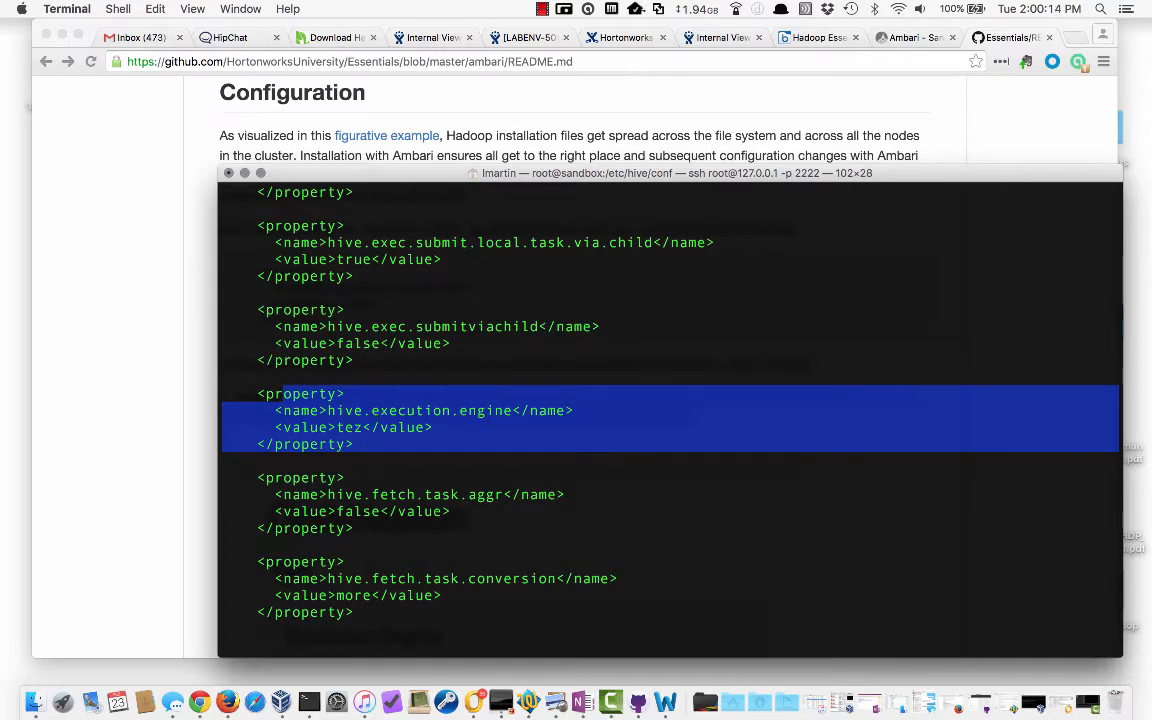
click(374, 465)
text(:)
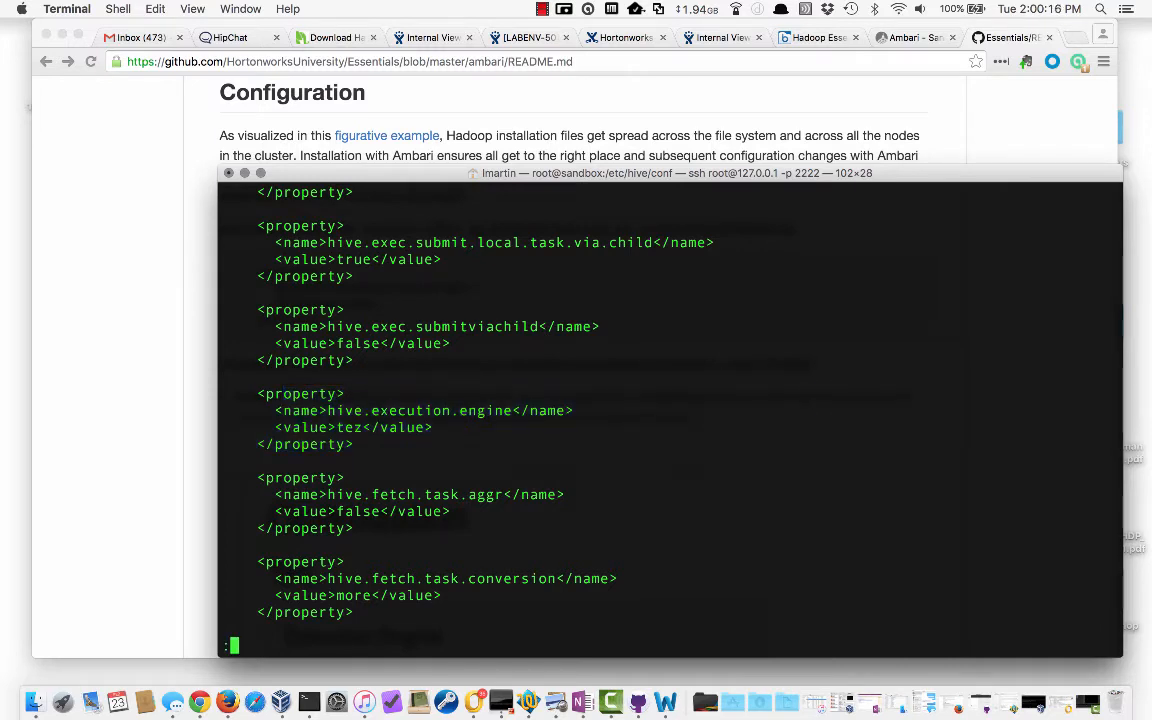
text(q!)
key(Return)
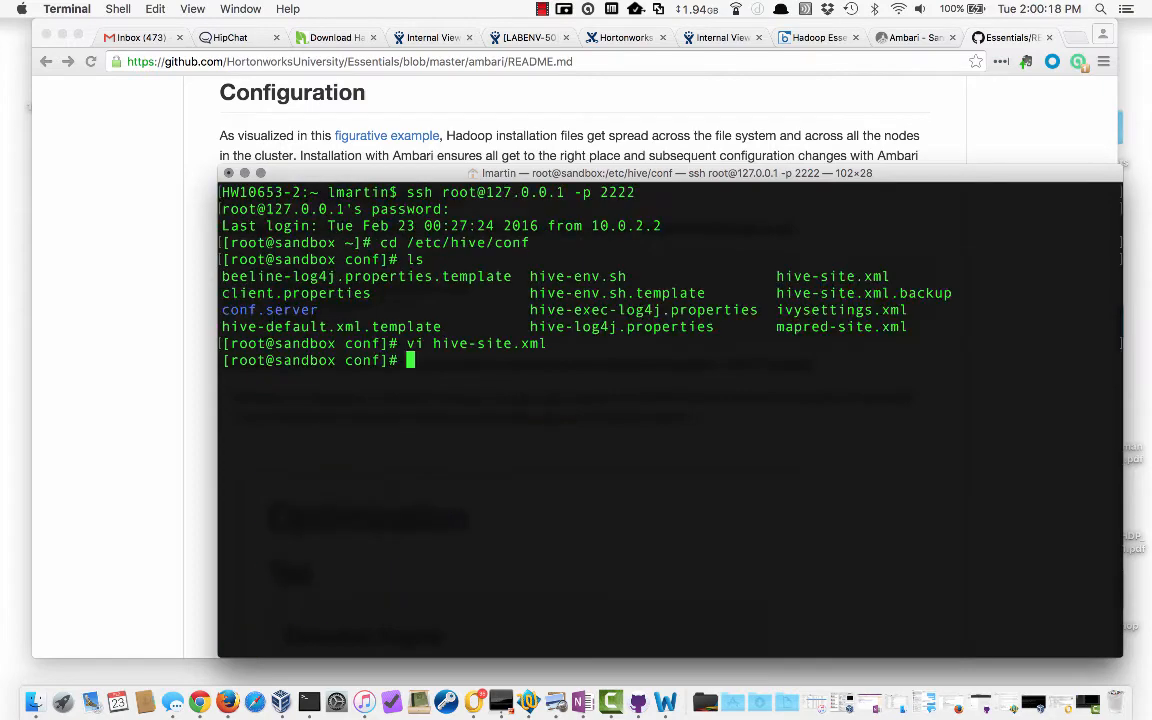
Step: Switch to Ambari in Chrome and open the Hive service's configuration
drag(359, 172, 312, 0)
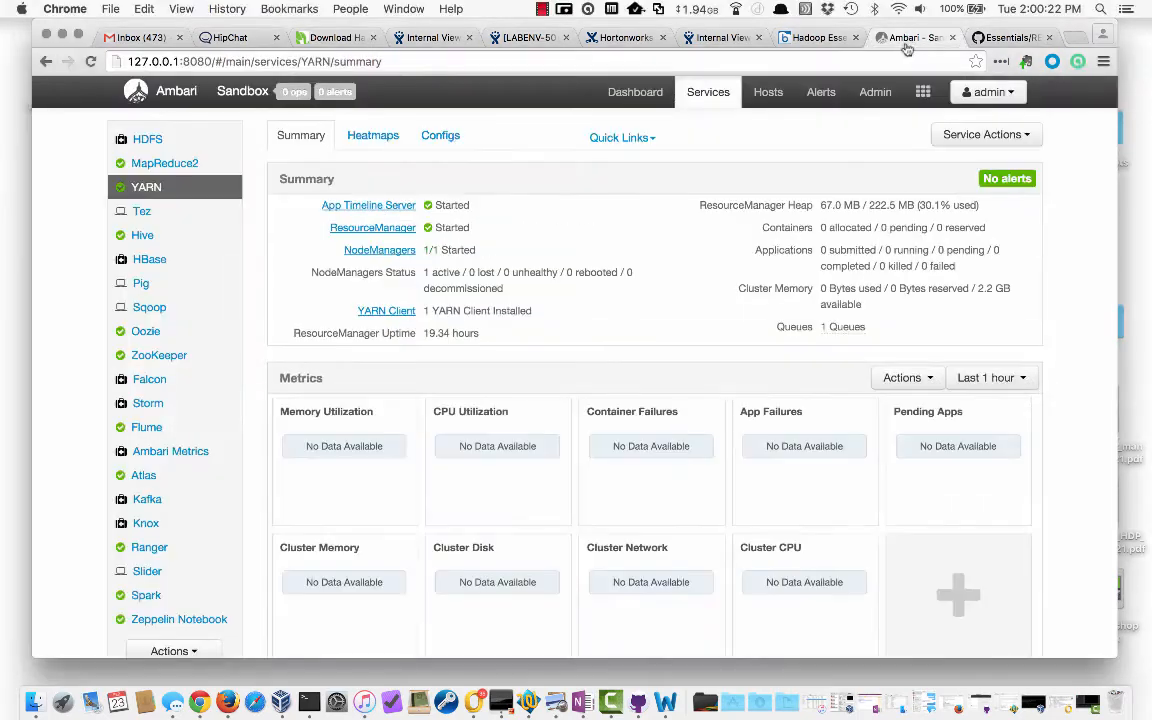
click(895, 37)
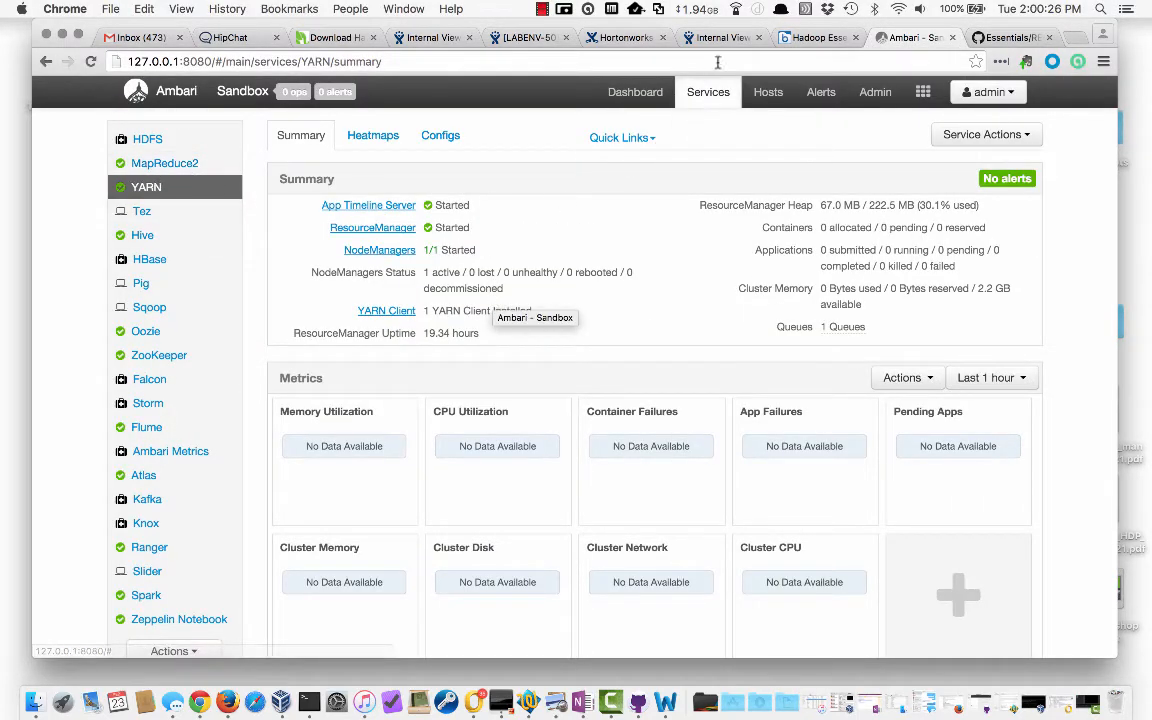
click(708, 96)
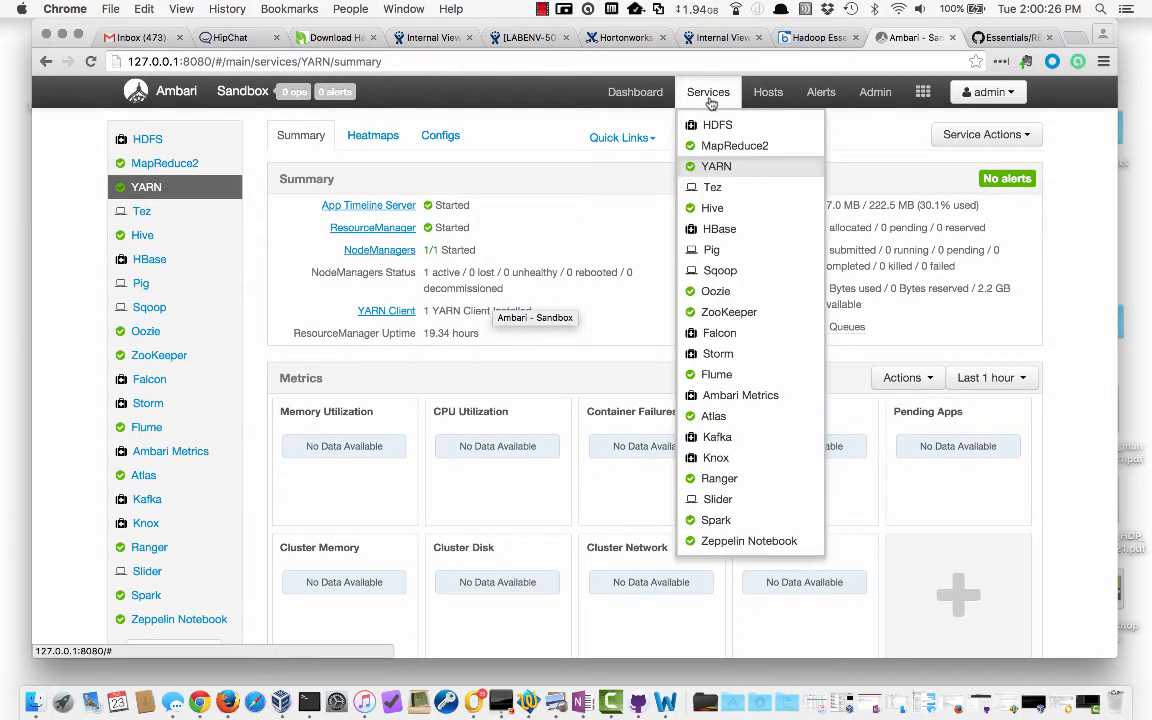
click(715, 210)
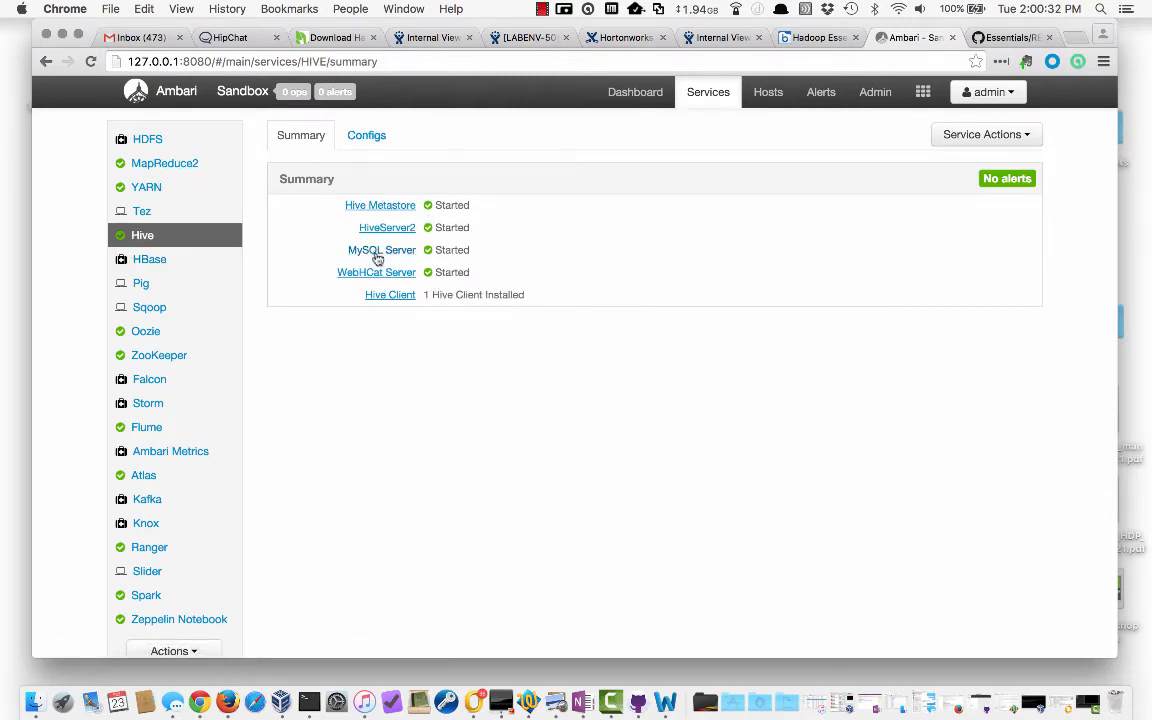
click(366, 140)
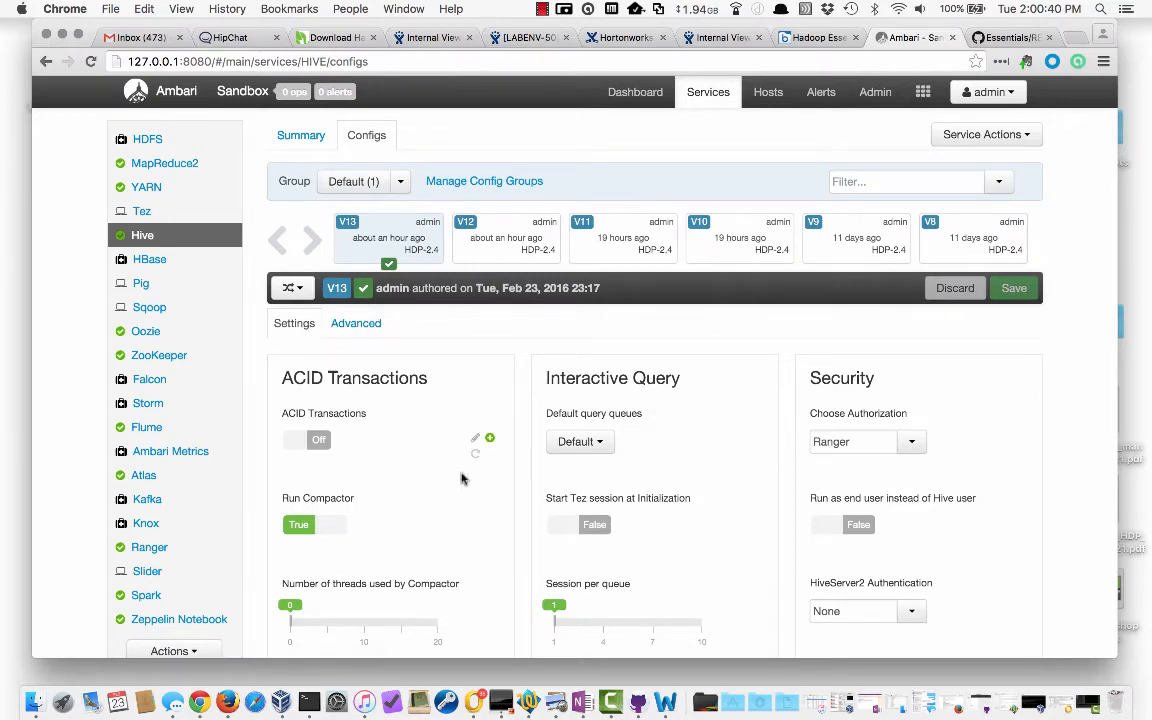
Step: Examine Hive's basic and advanced configuration settings, ending back on the basic settings
scroll(462, 478, down, 5)
scroll(462, 478, down, 6)
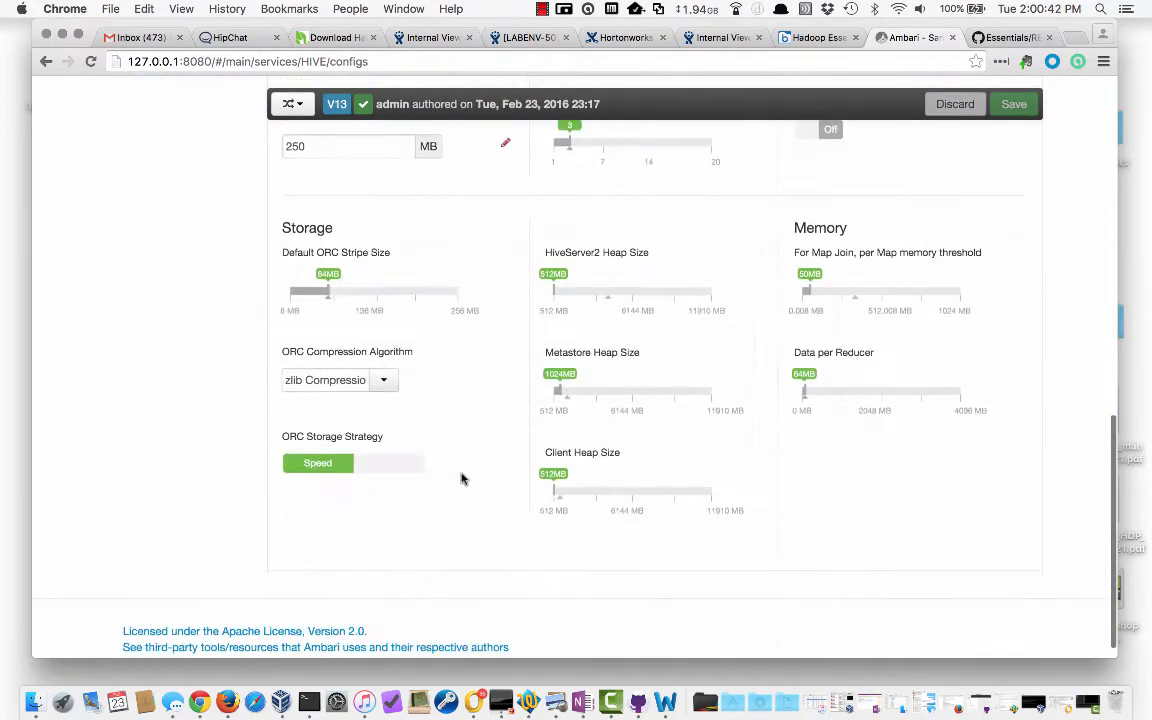
scroll(462, 478, up, 2)
scroll(462, 478, up, 10)
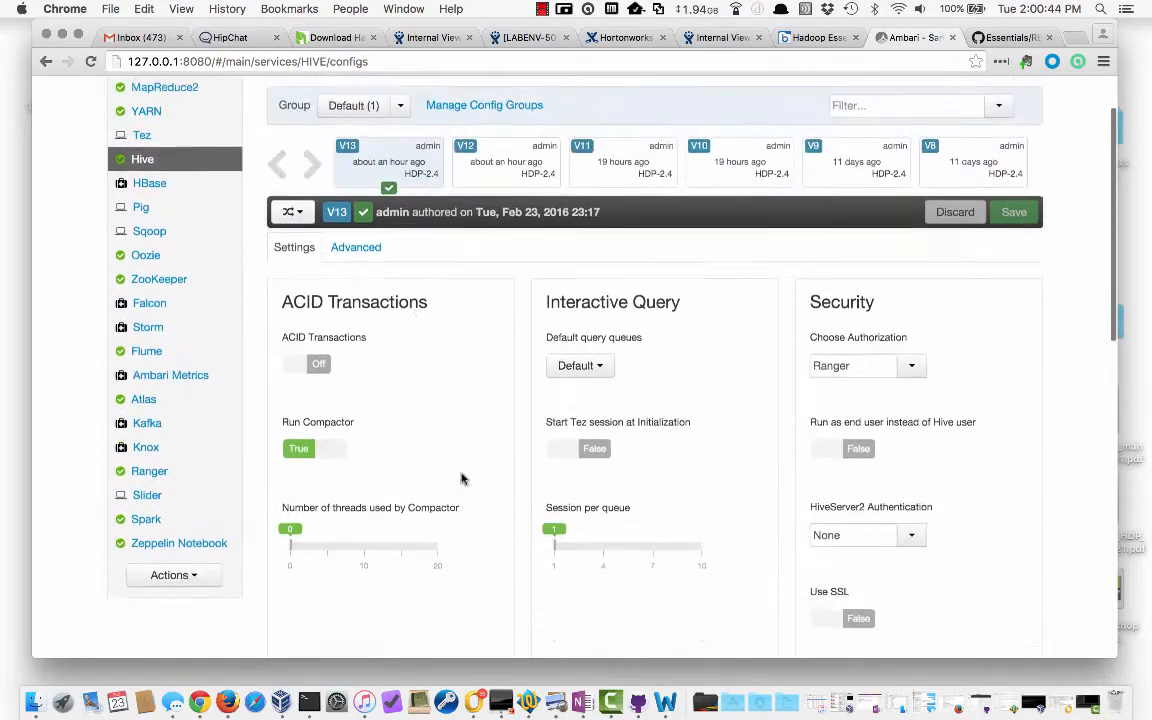
click(364, 321)
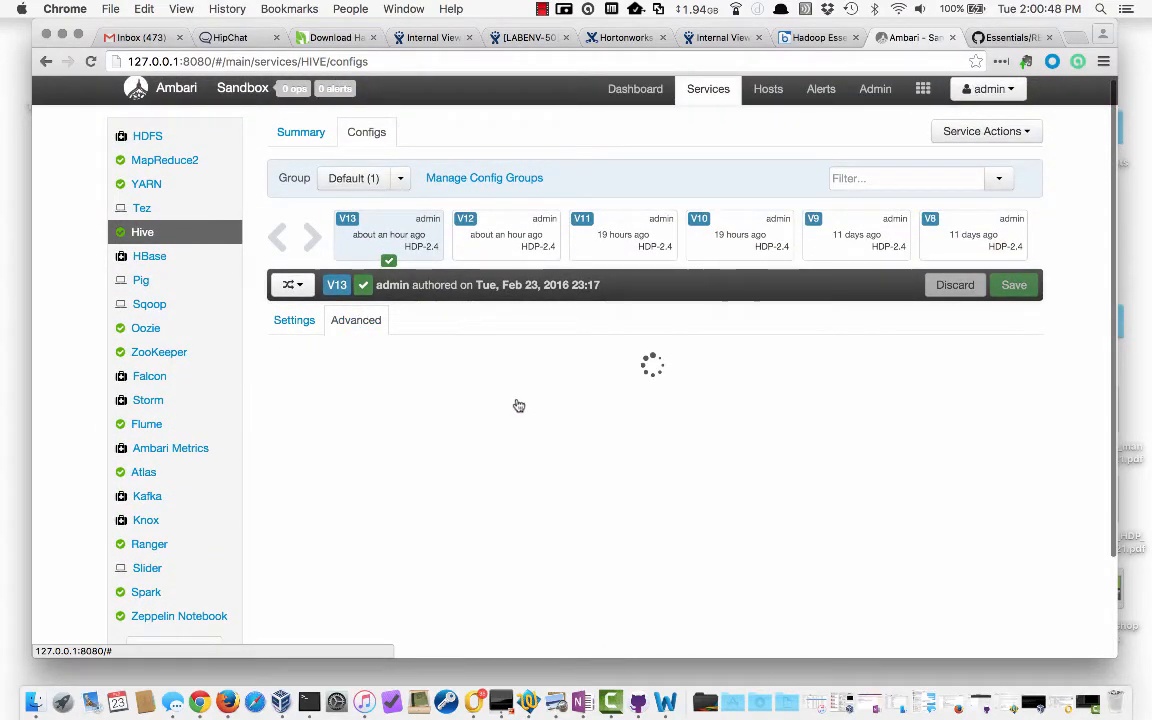
scroll(568, 474, down, 5)
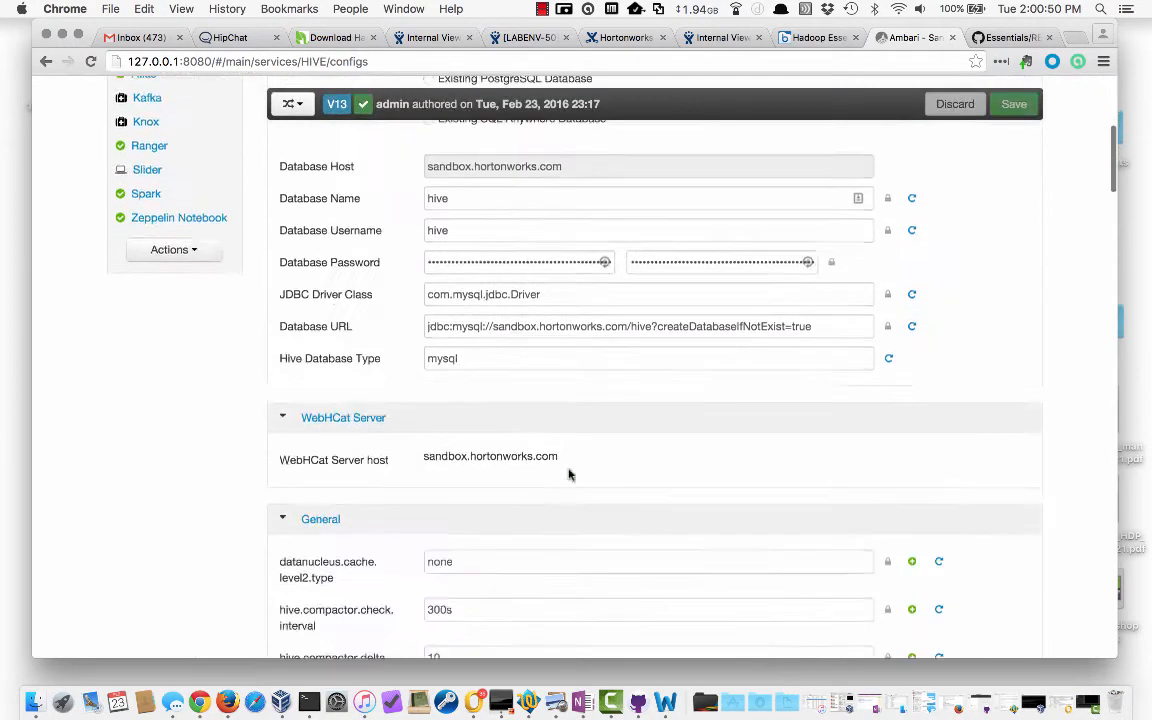
scroll(568, 474, up, 3)
scroll(568, 474, up, 1)
click(288, 240)
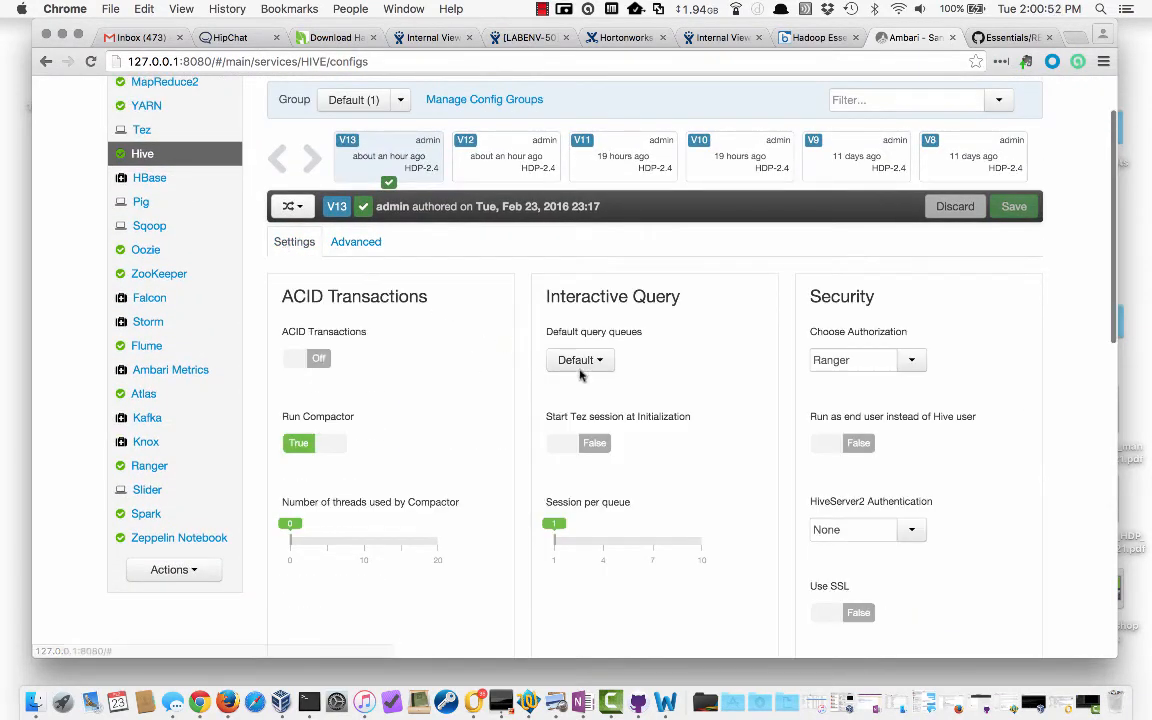
Step: Set Hive's Execution Engine to MapReduce in the Tez optimization settings
scroll(424, 489, down, 8)
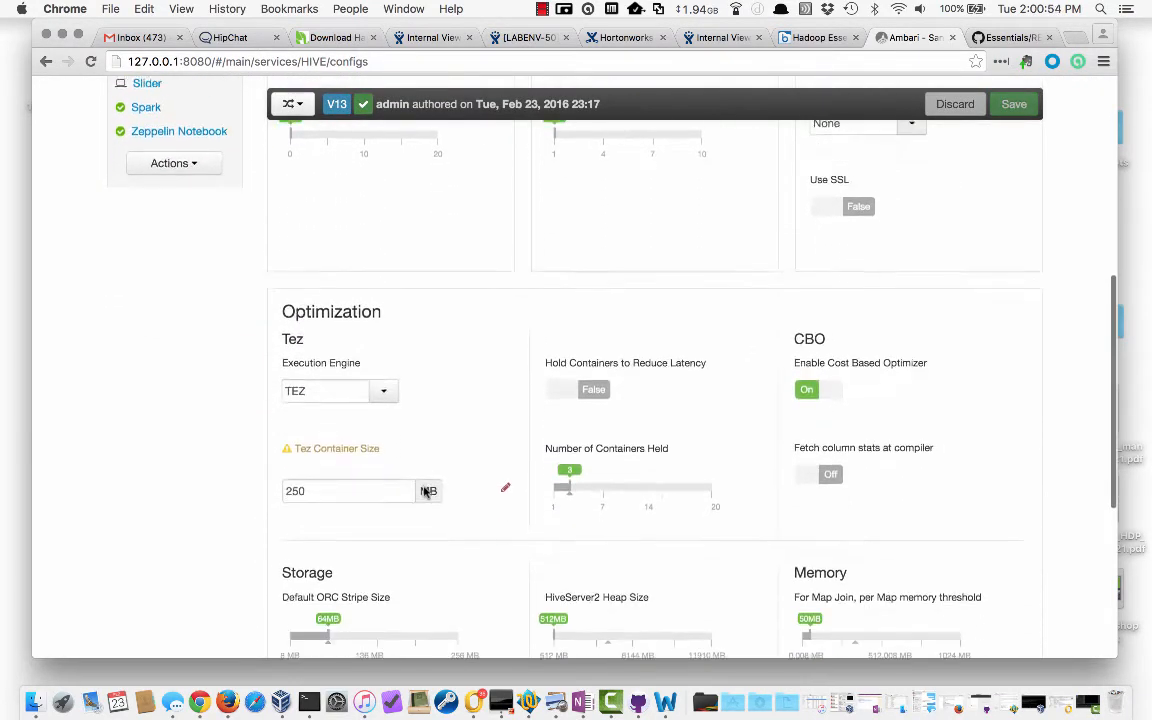
mouse_move(381, 393)
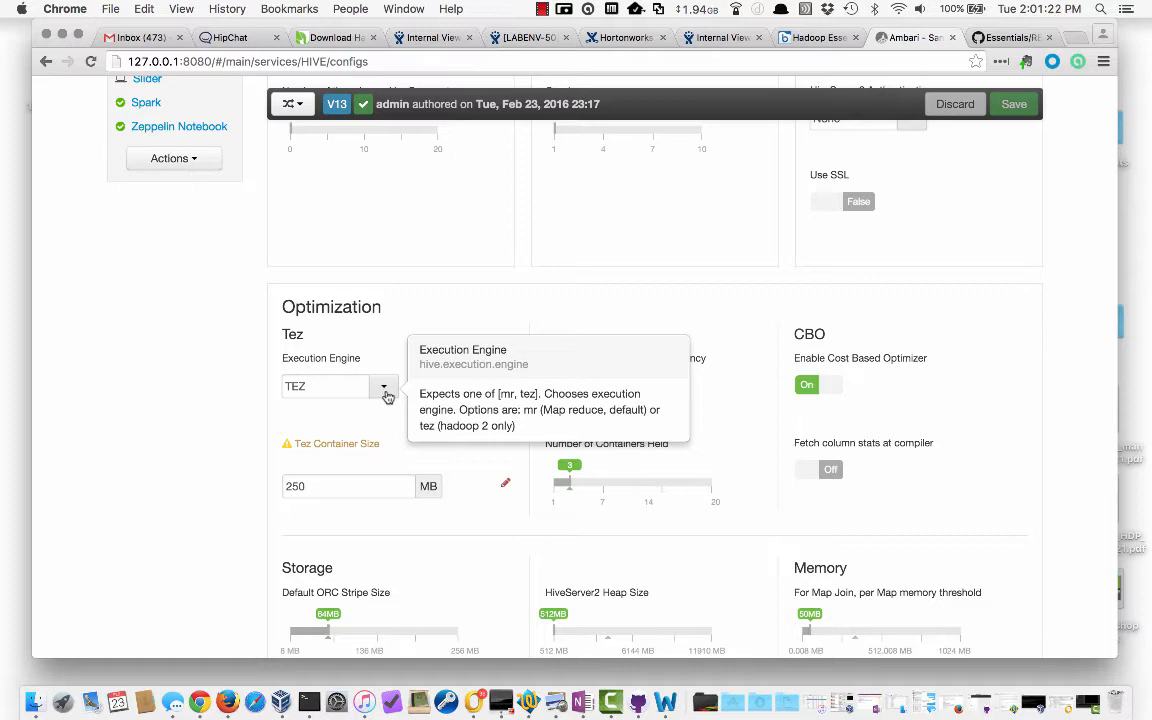
click(384, 394)
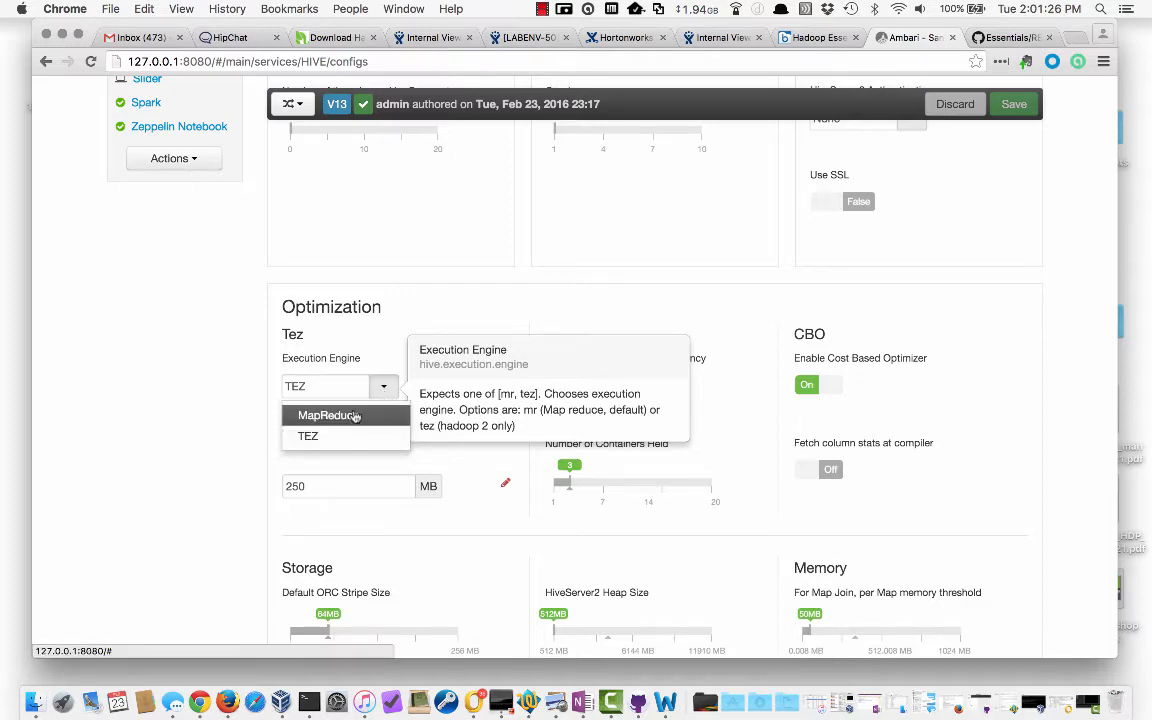
click(345, 415)
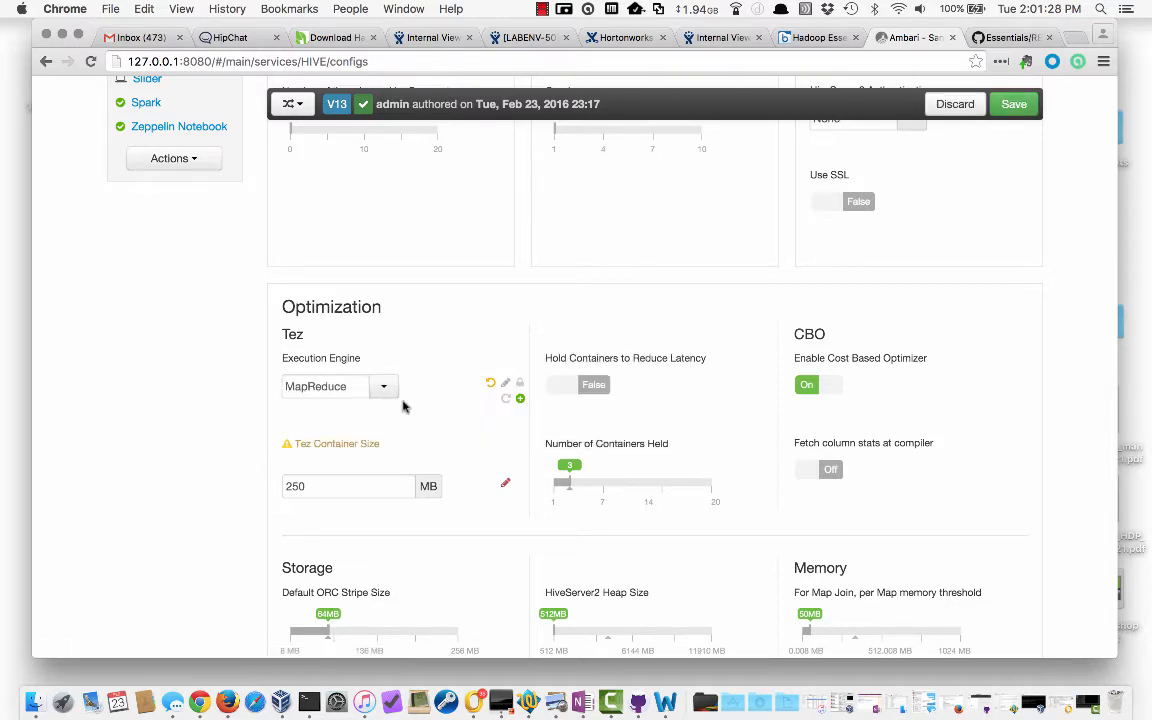
Step: Save the Hive configuration with the note "example change notes", proceeding despite the configuration recommendations
scroll(440, 406, up, 10)
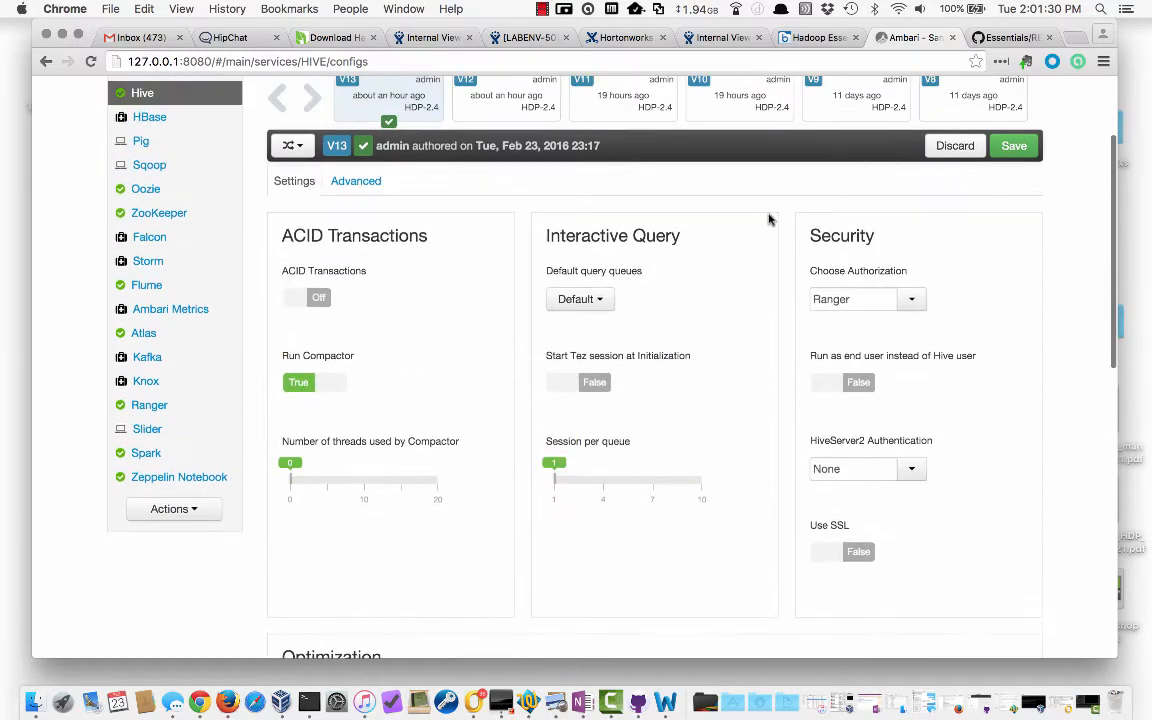
click(1013, 290)
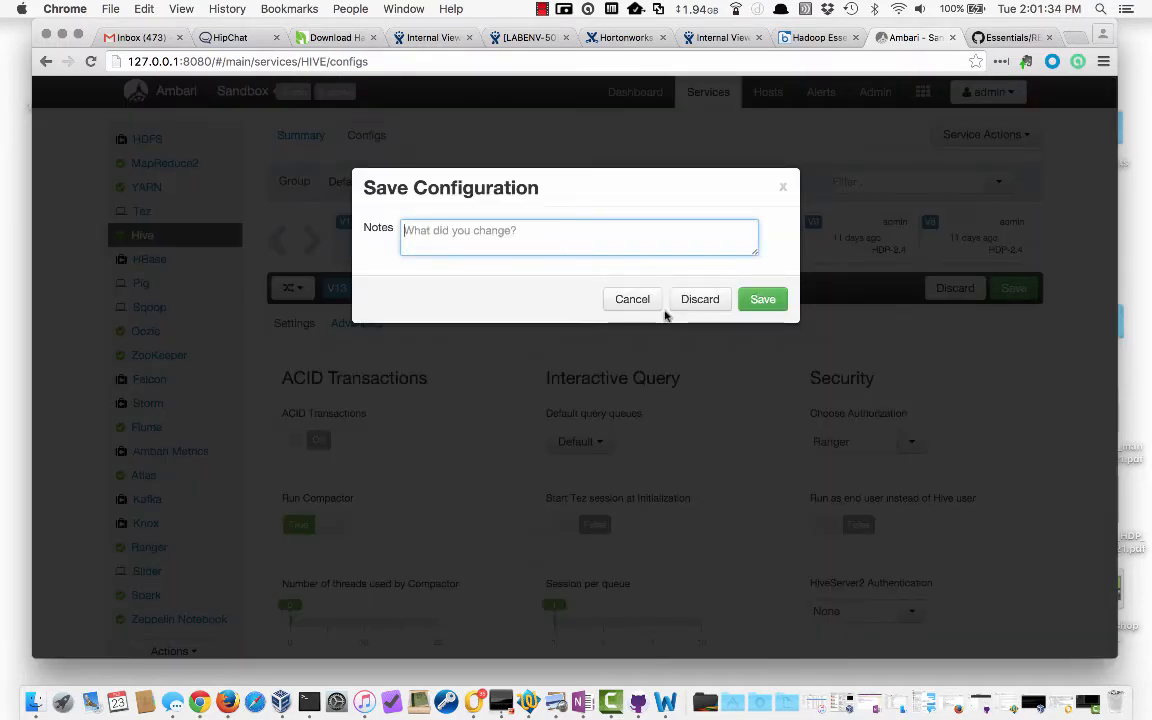
text(example chan)
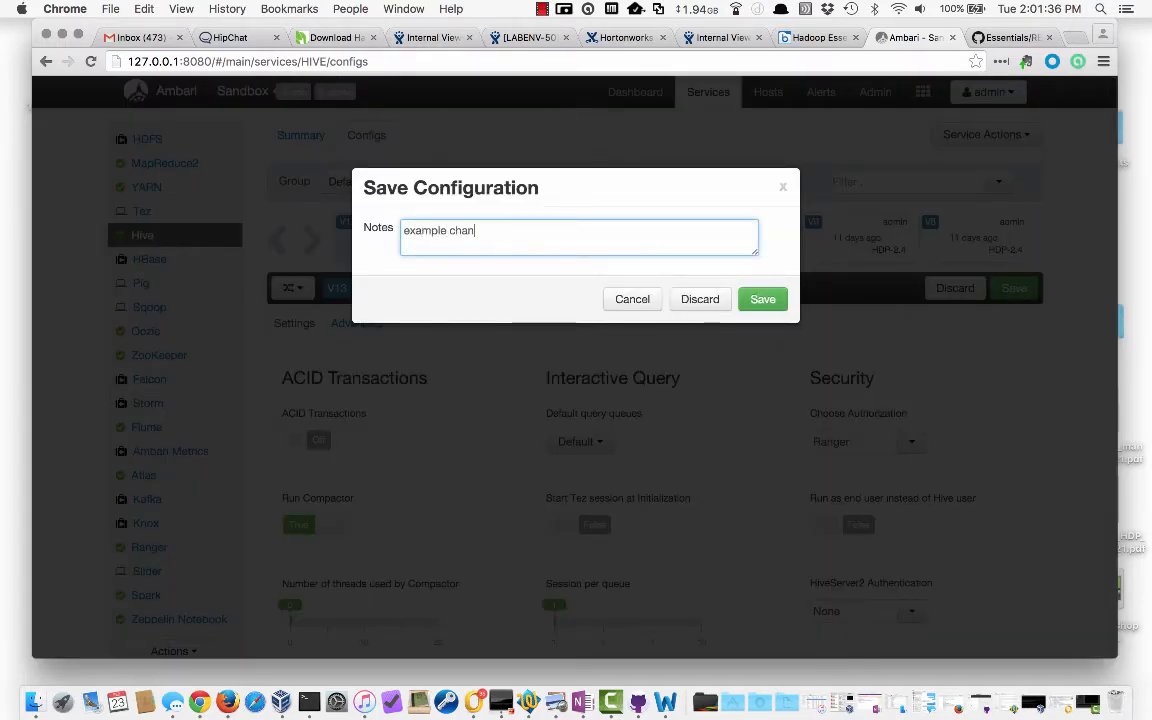
text(ge notes)
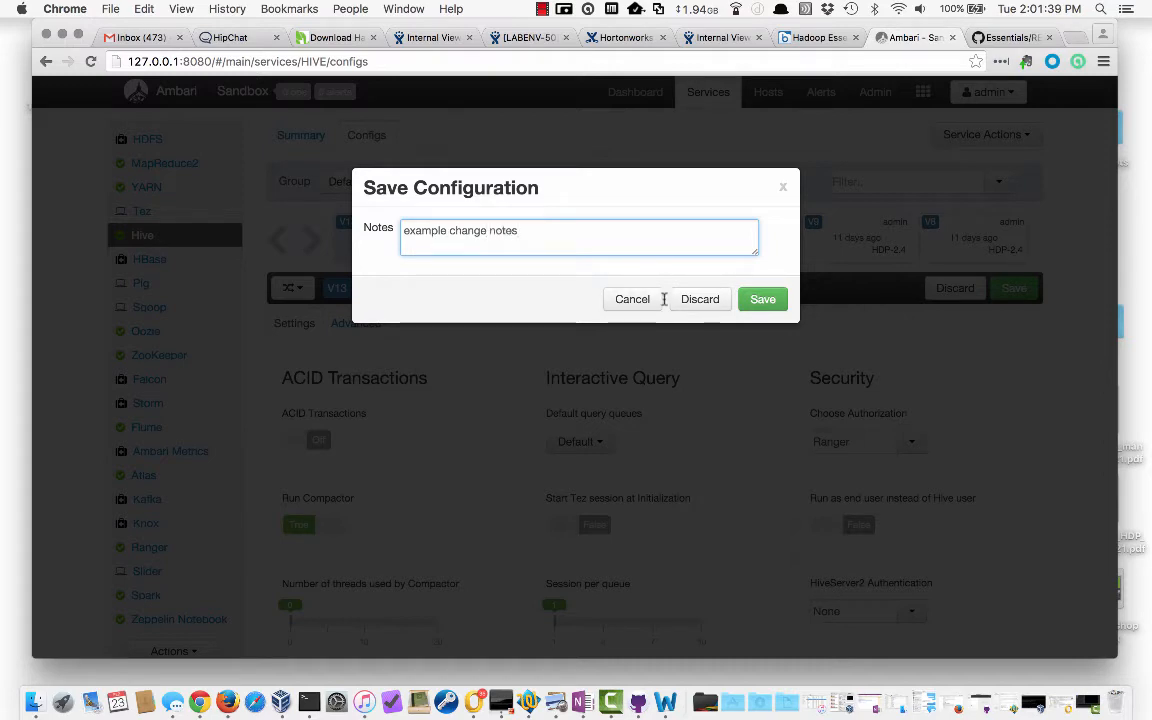
click(766, 304)
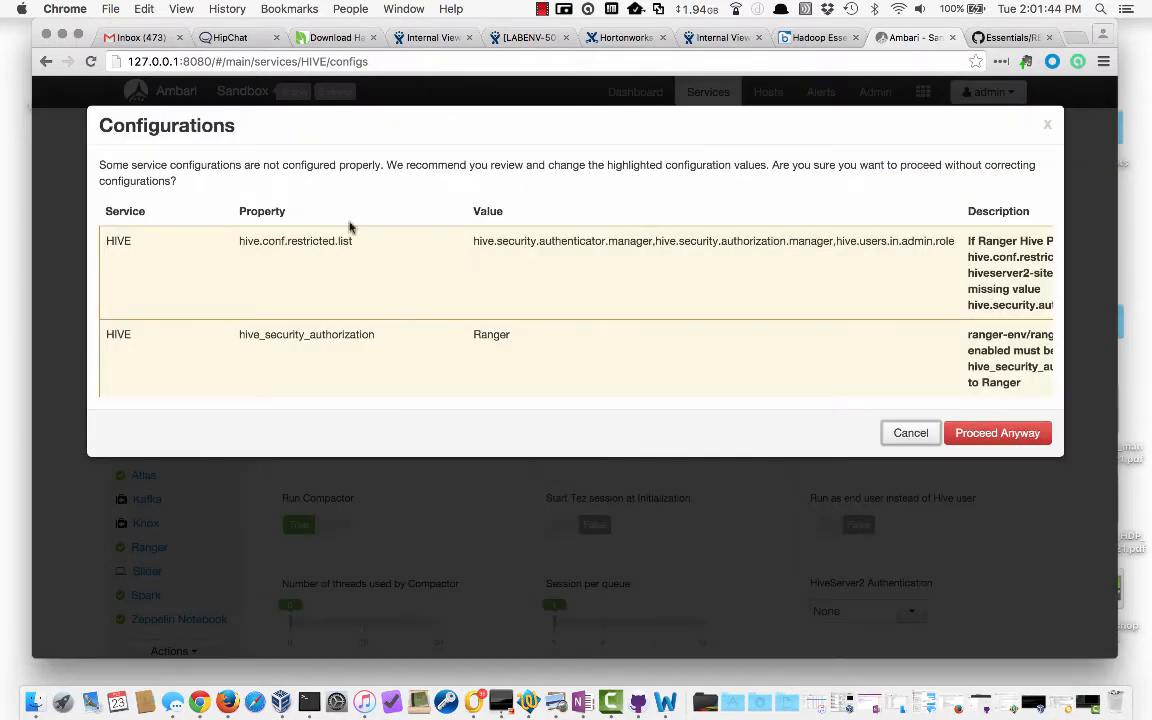
click(975, 434)
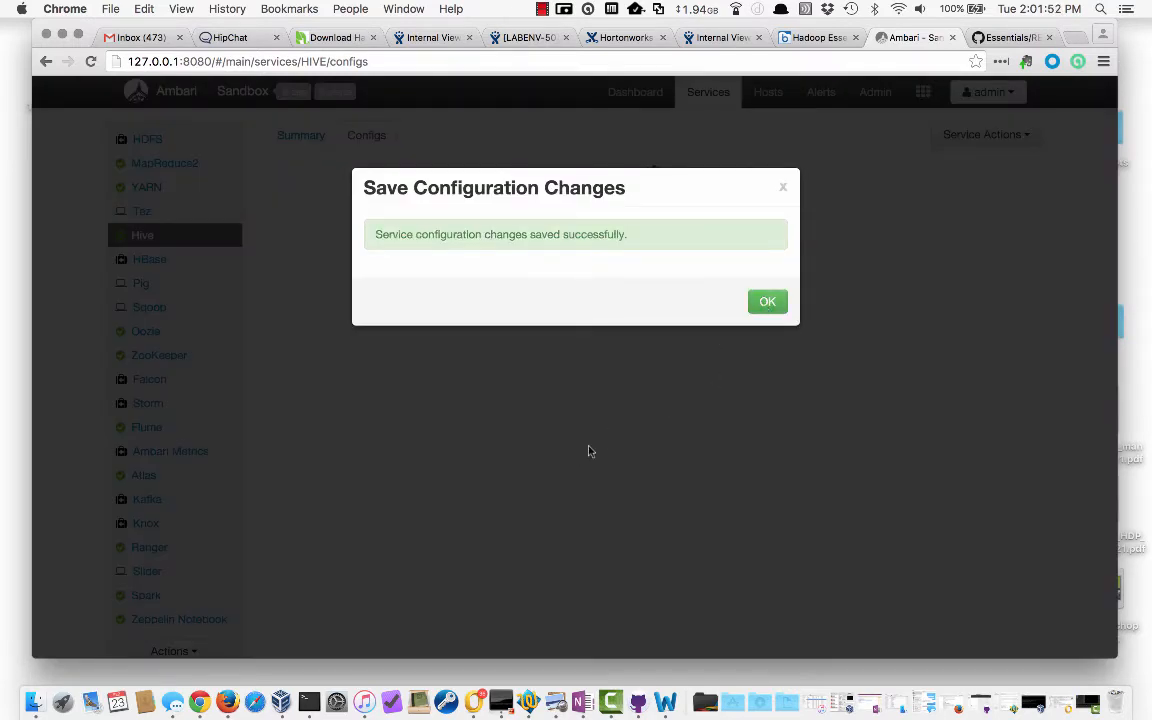
key(Return)
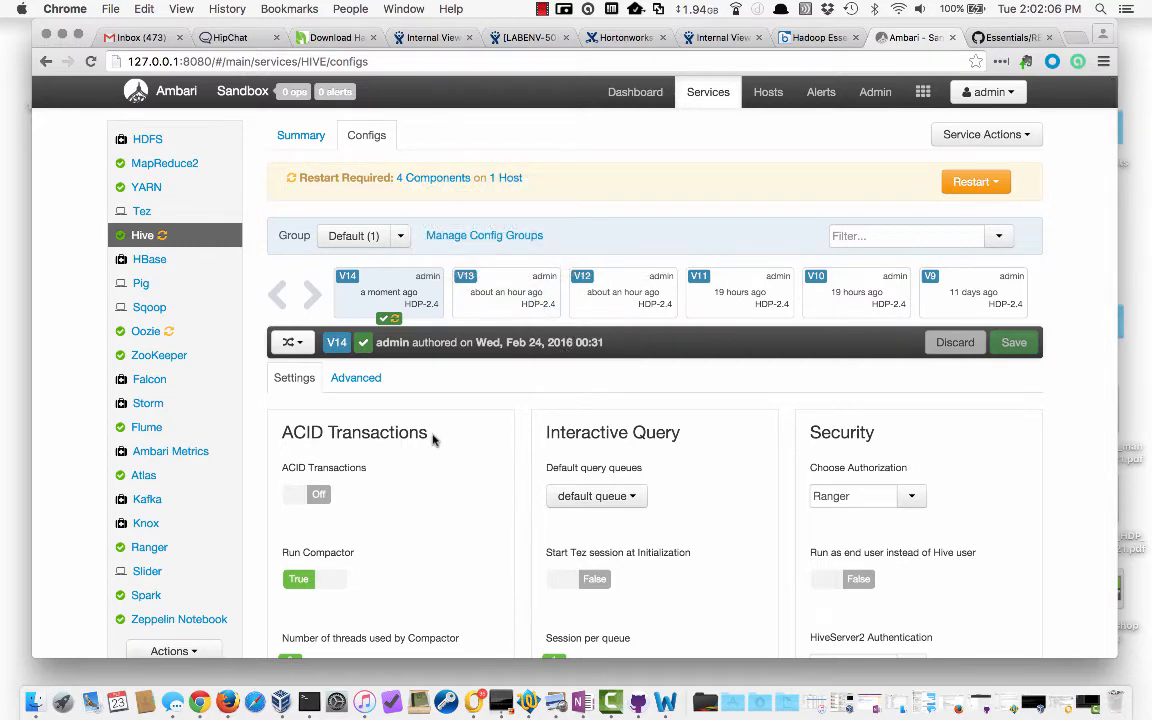
Step: Compare Hive configuration version V13 with the current V14 and examine the differing properties
scroll(432, 437, down, 3)
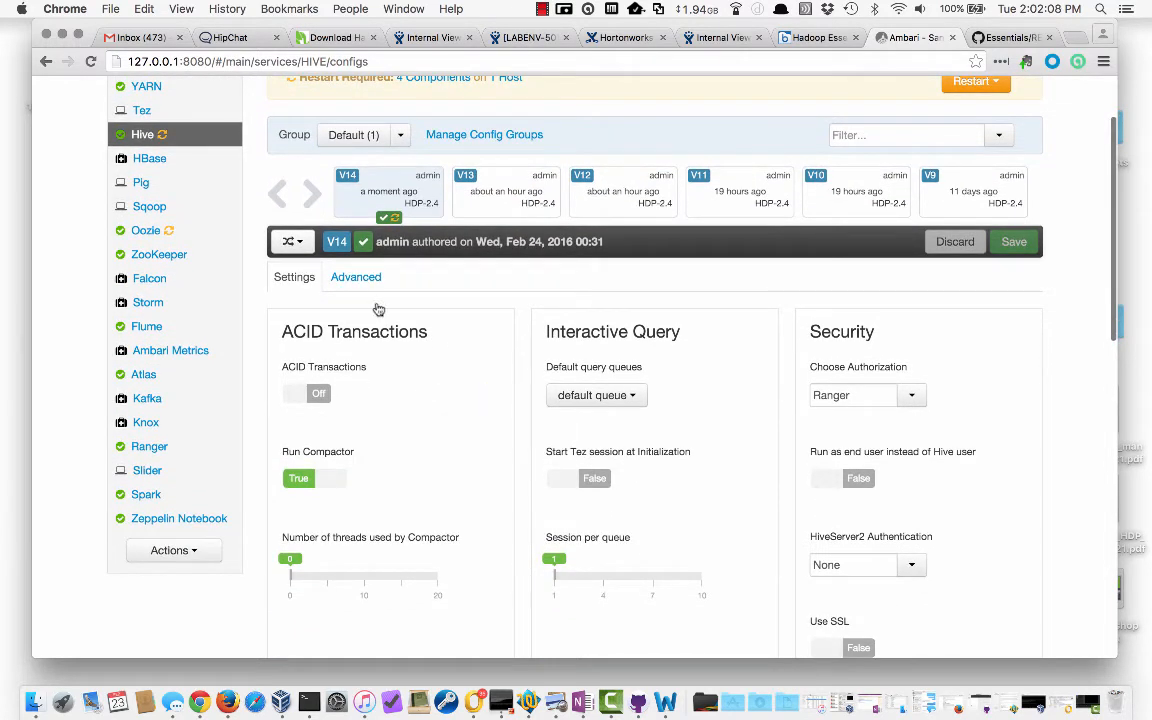
mouse_move(500, 202)
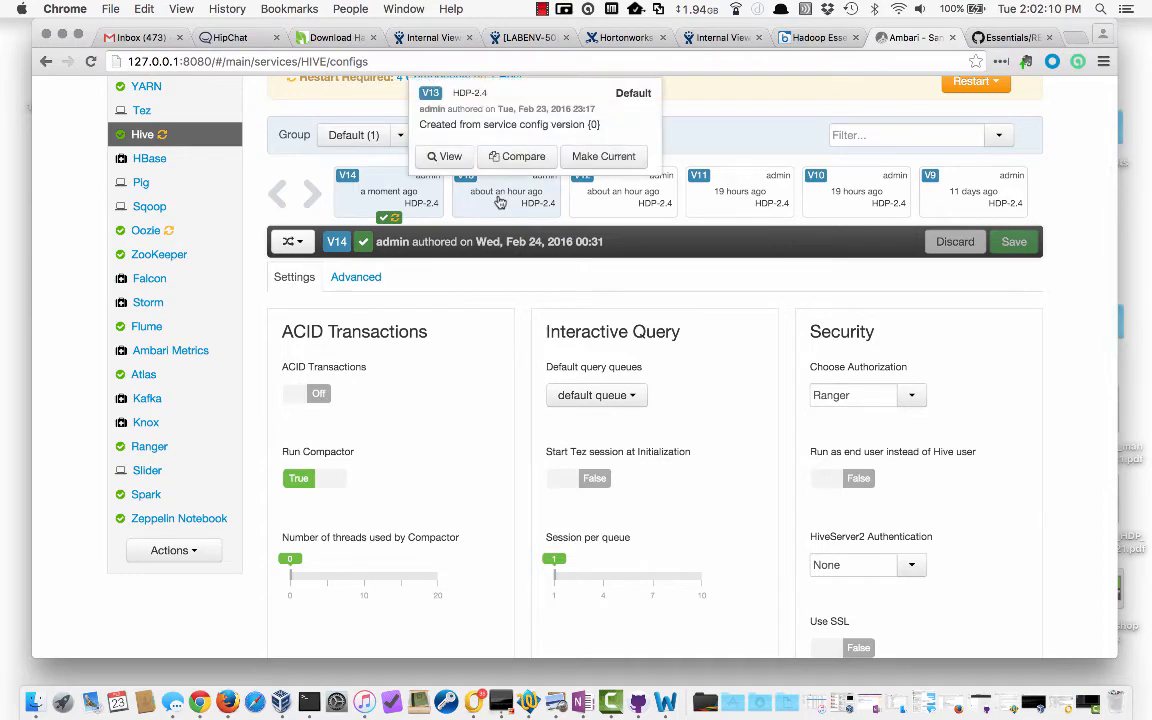
click(513, 162)
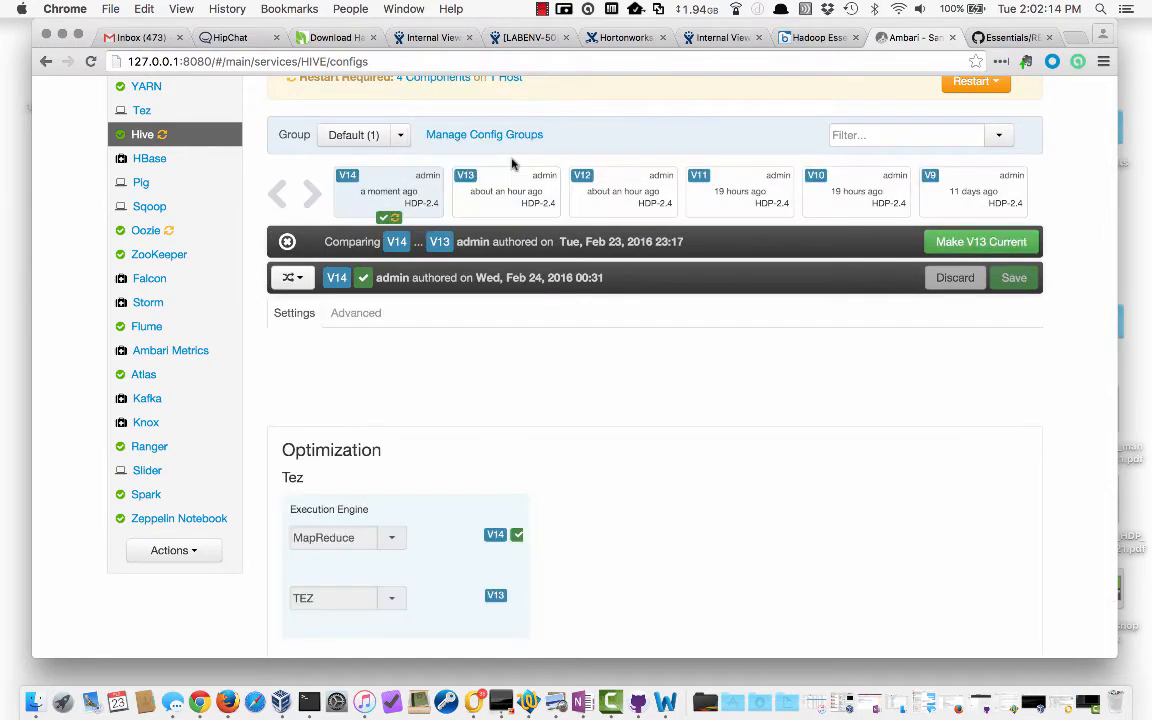
scroll(589, 406, down, 1)
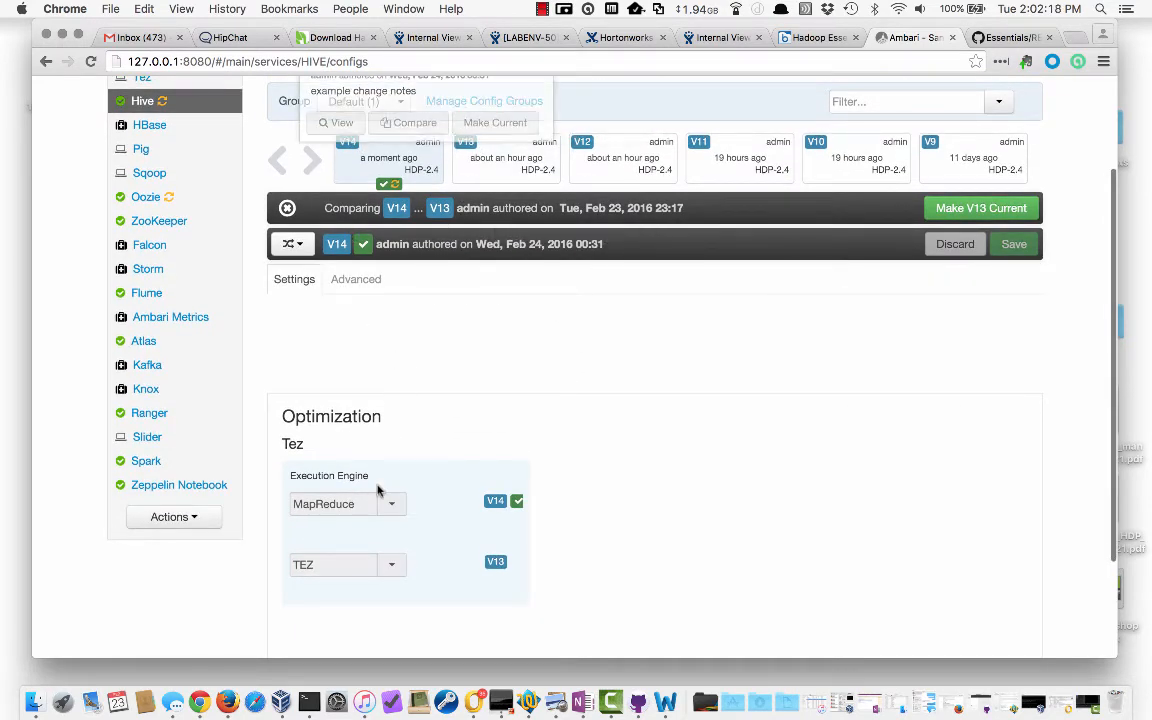
scroll(496, 374, down, 2)
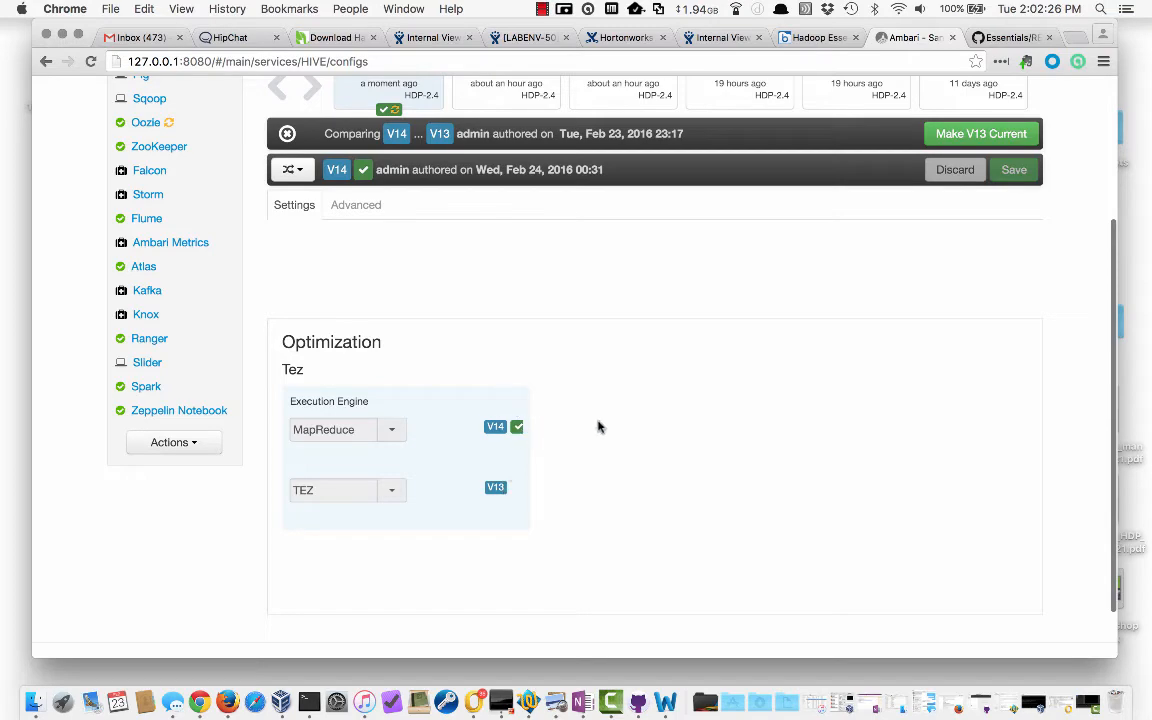
scroll(598, 427, up, 3)
scroll(598, 427, up, 4)
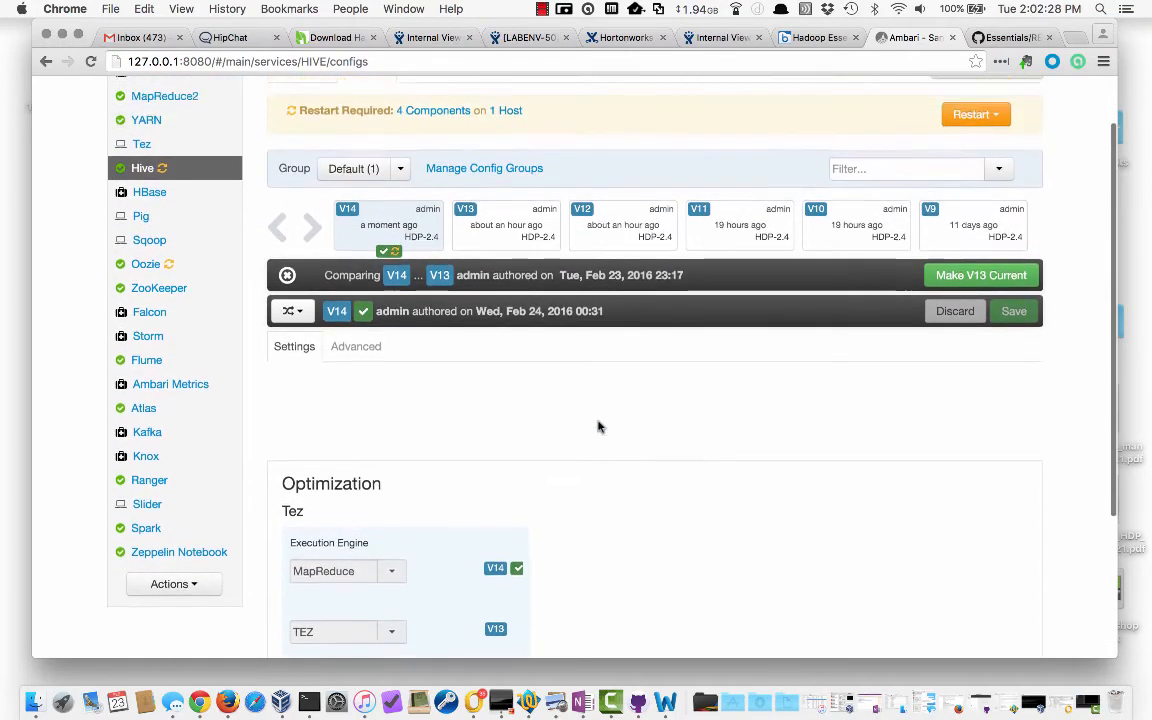
scroll(598, 427, up, 1)
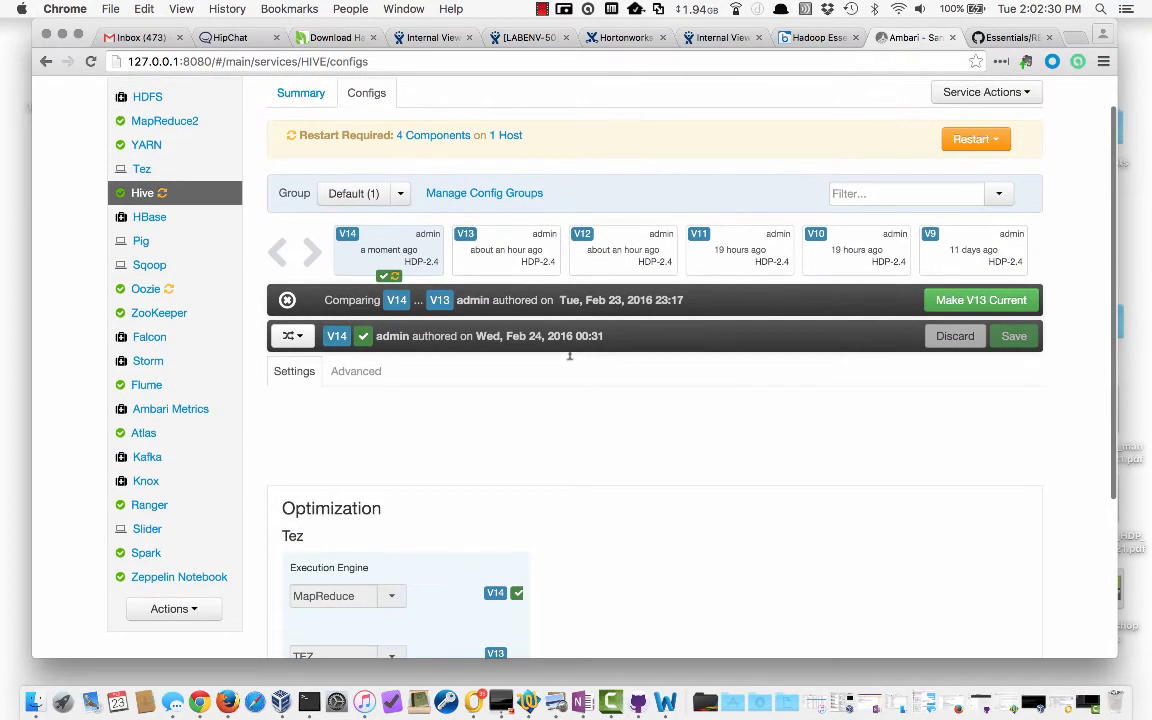
Step: View Hive configuration version V13 and make it current, with the note "Created from service config version V13"
click(487, 255)
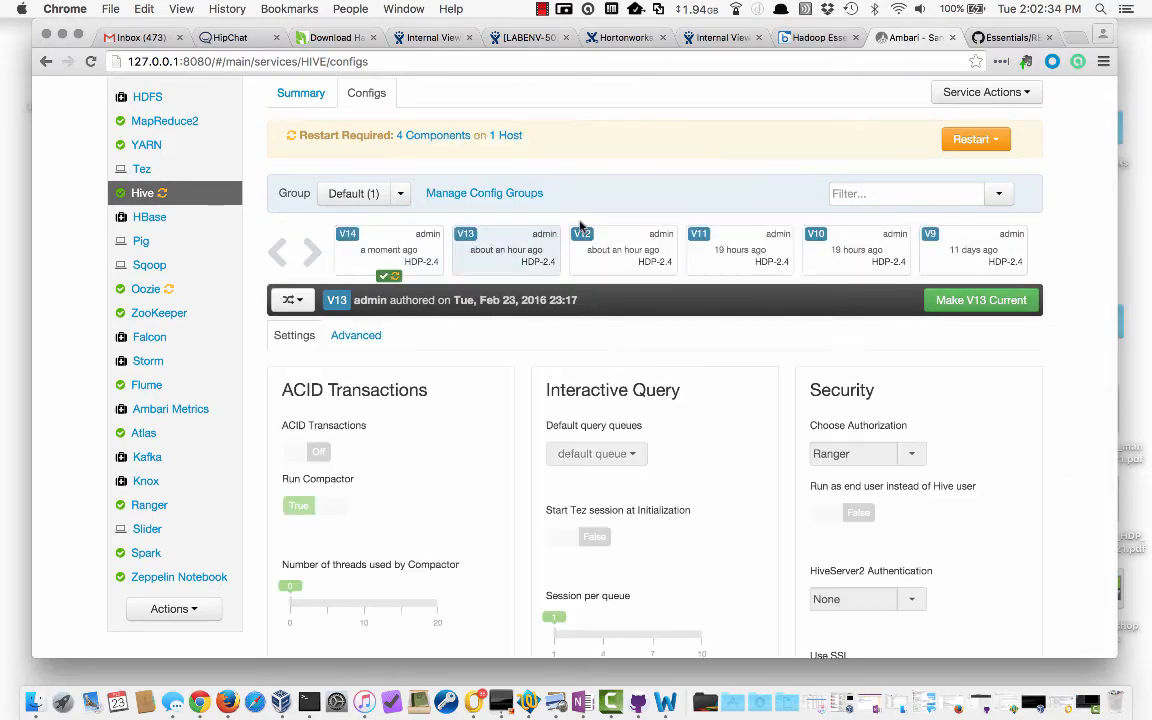
mouse_move(514, 250)
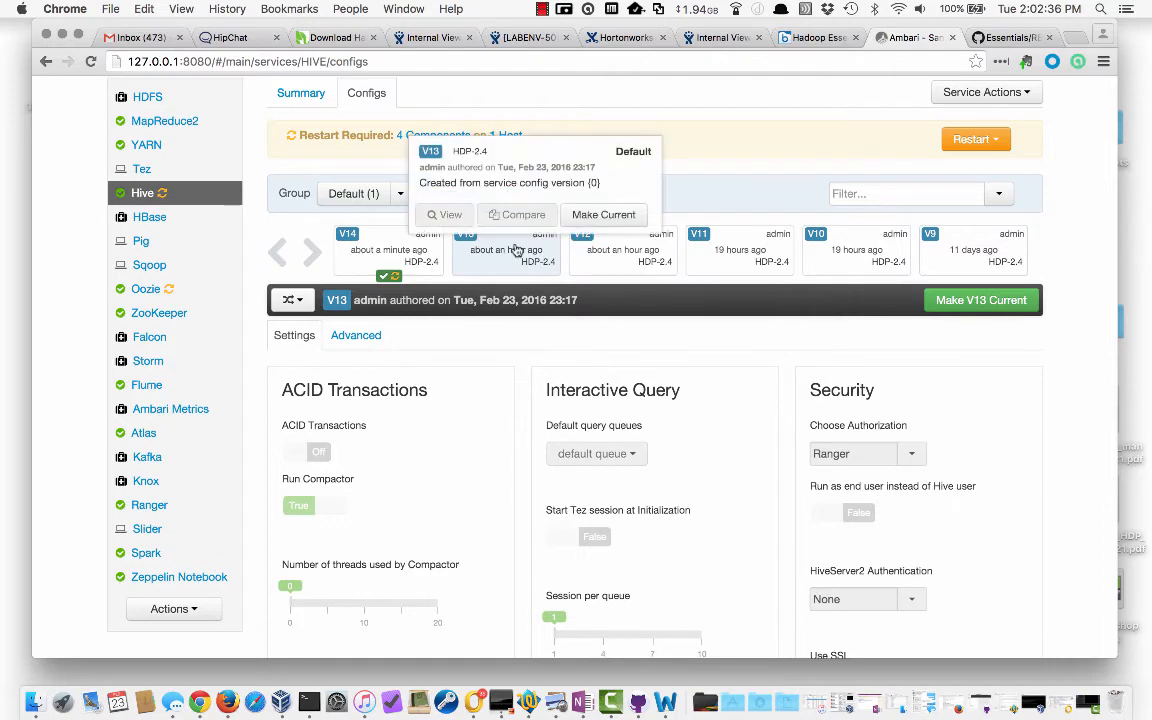
click(586, 217)
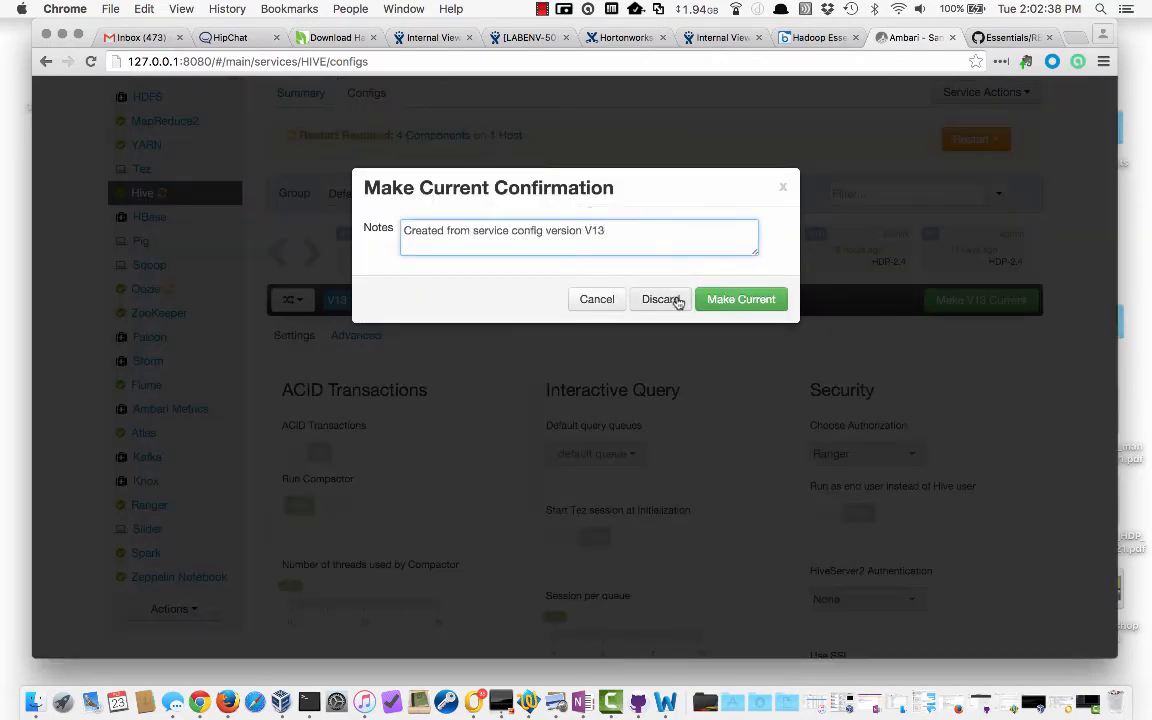
click(740, 300)
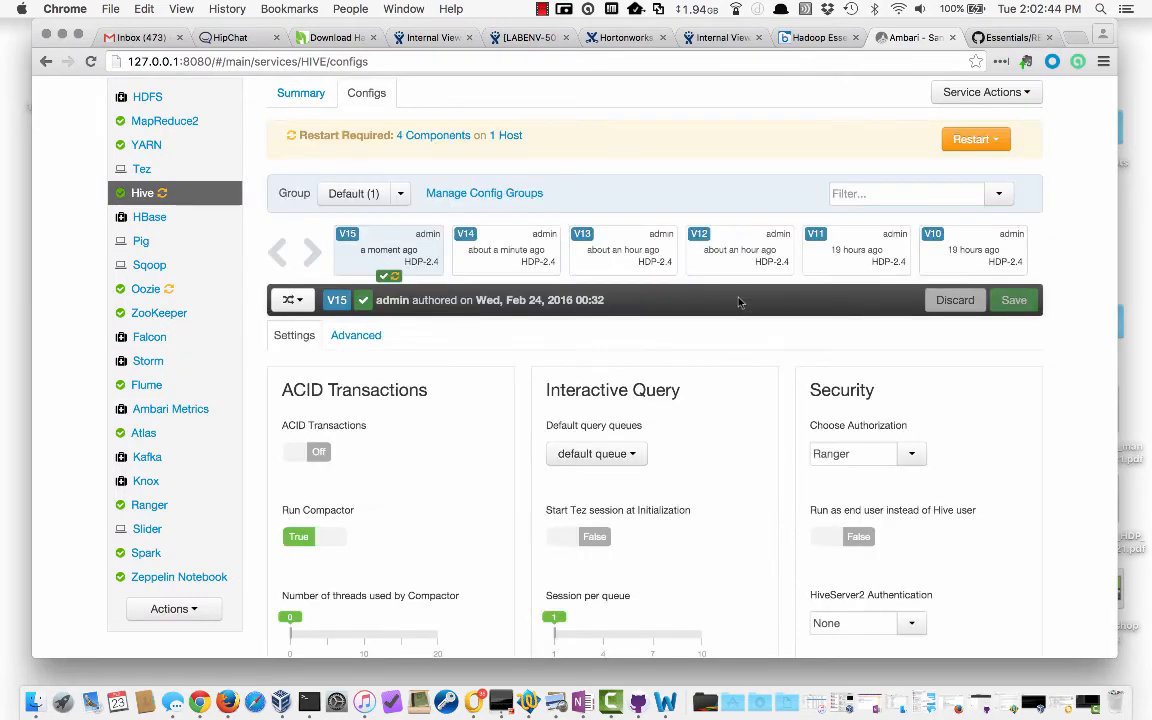
scroll(1006, 236, up, 2)
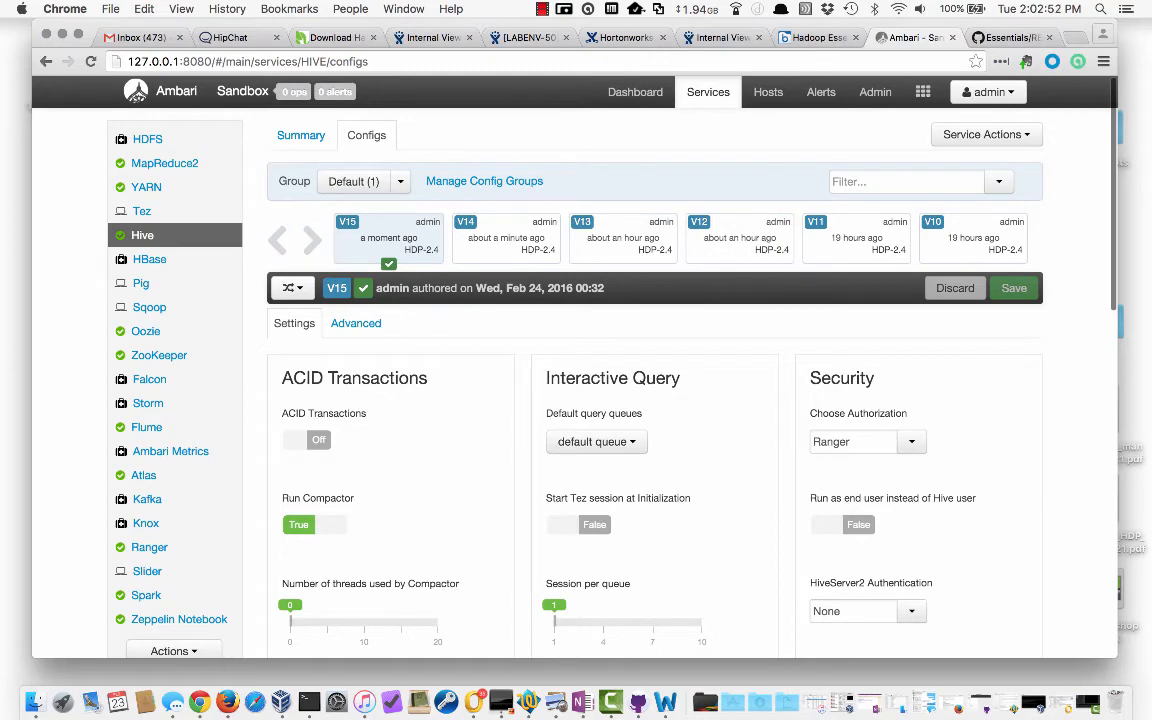
Step: Switch to the GitHub README and review it from the Configuration section to the Expansion, Start/Stop Operations and Monitoring sections
click(1012, 37)
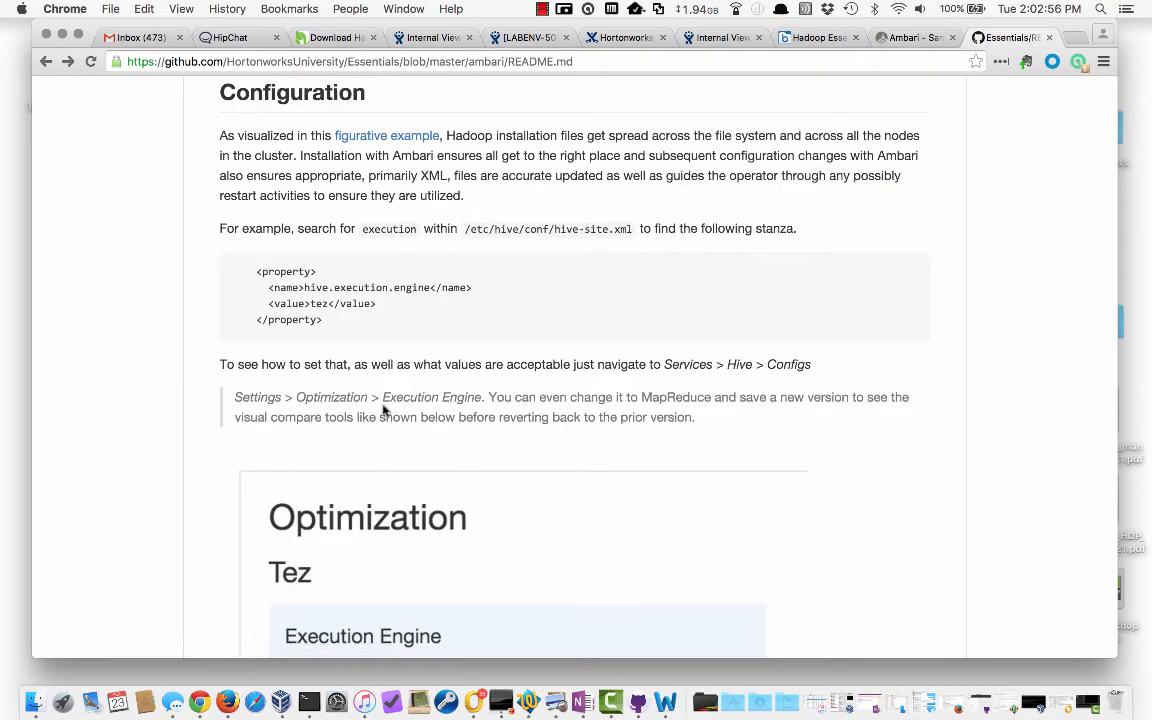
scroll(383, 410, down, 8)
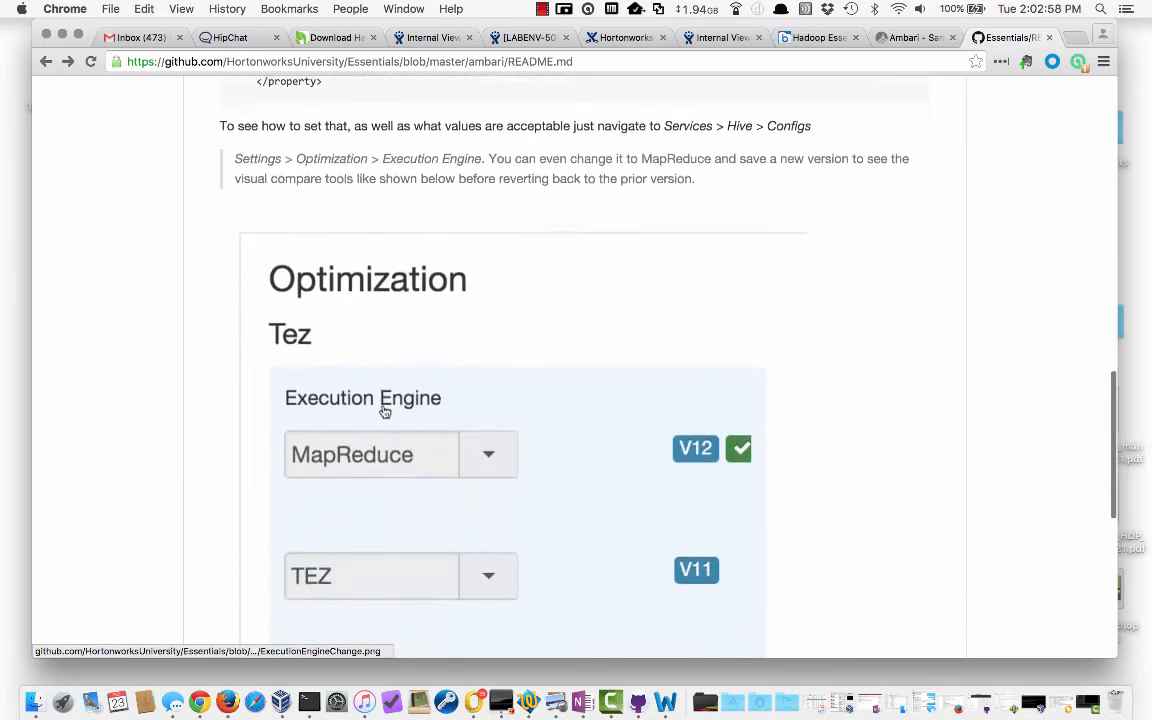
scroll(385, 412, down, 8)
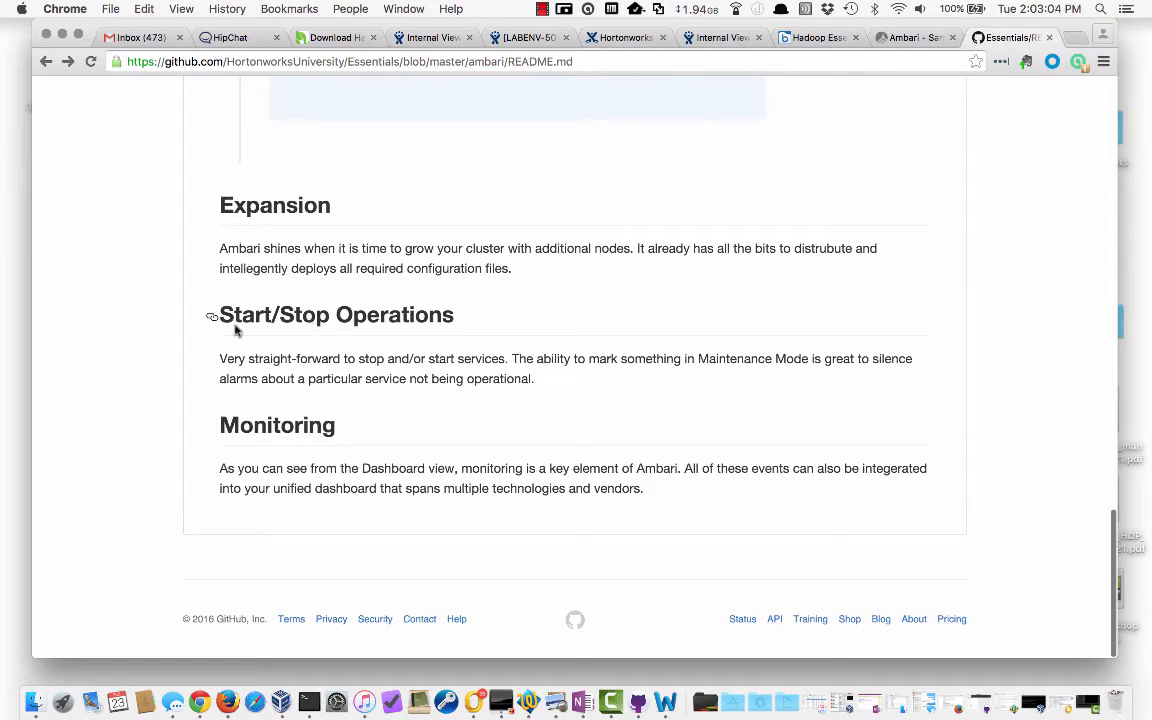
Step: Return to Ambari and look at the host actions for adding new hosts, without starting one
click(905, 37)
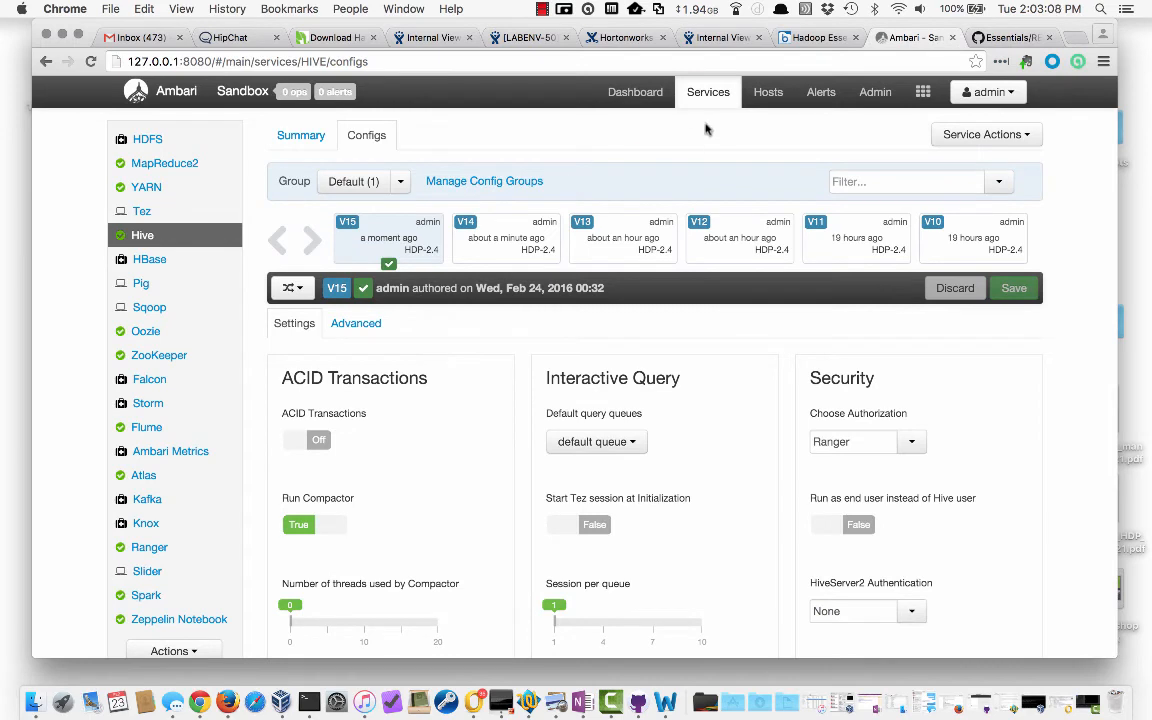
click(768, 93)
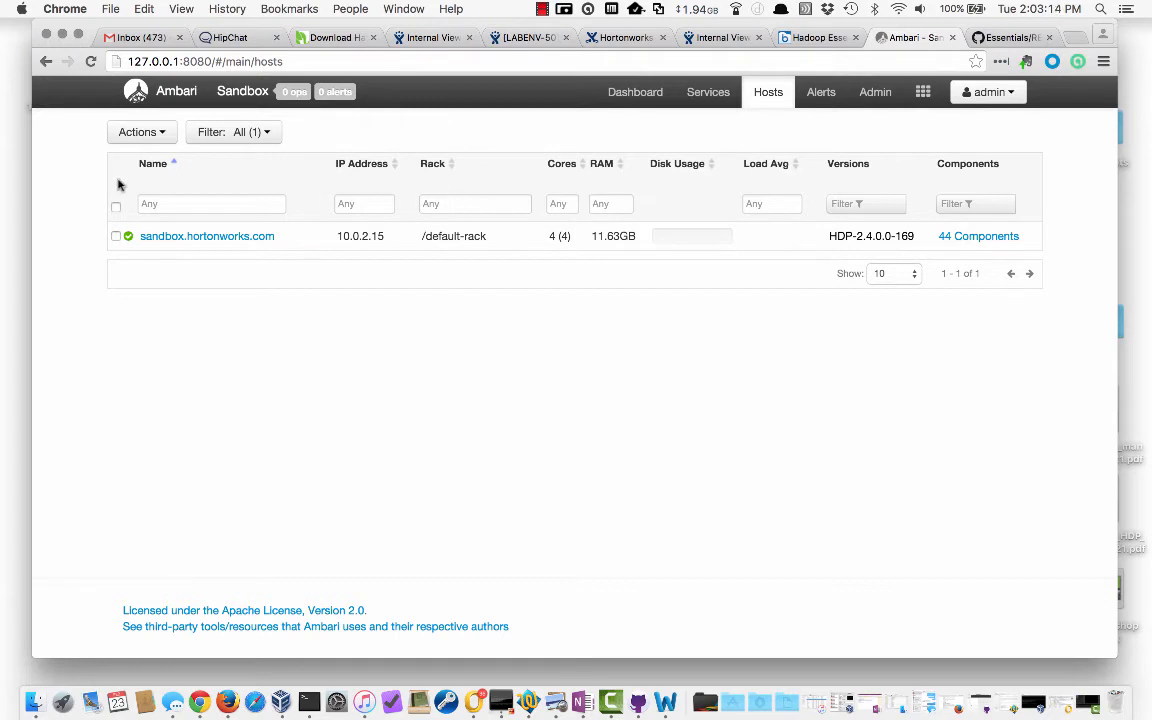
click(142, 133)
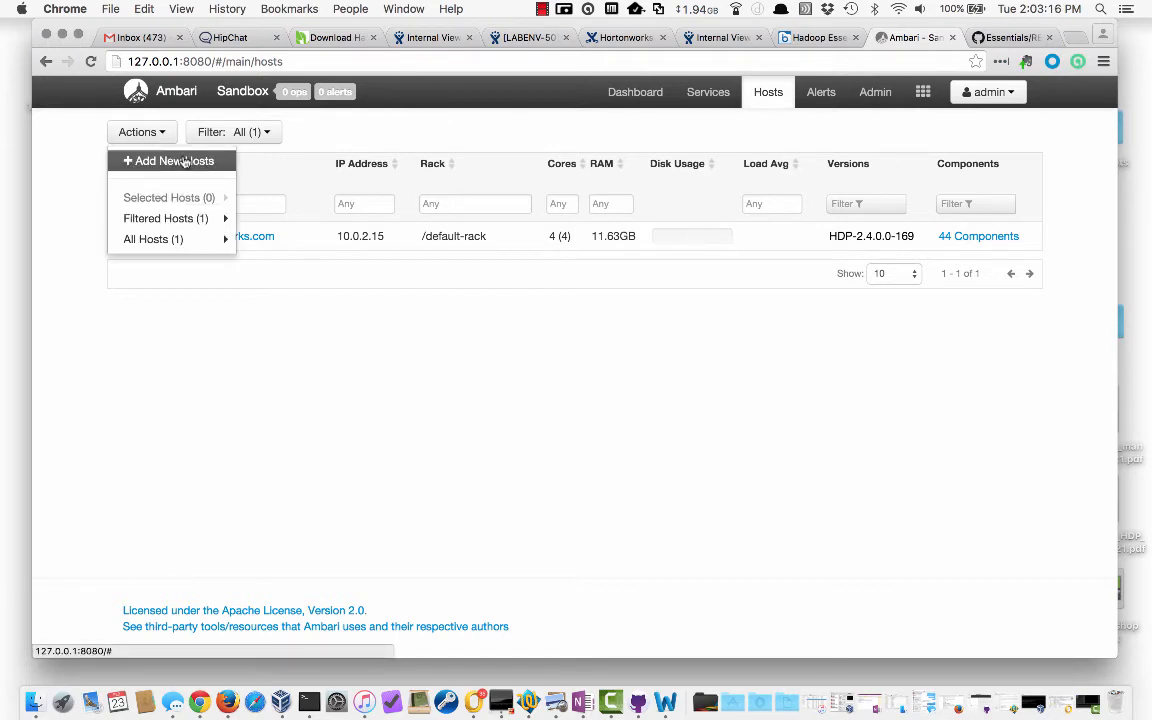
click(60, 262)
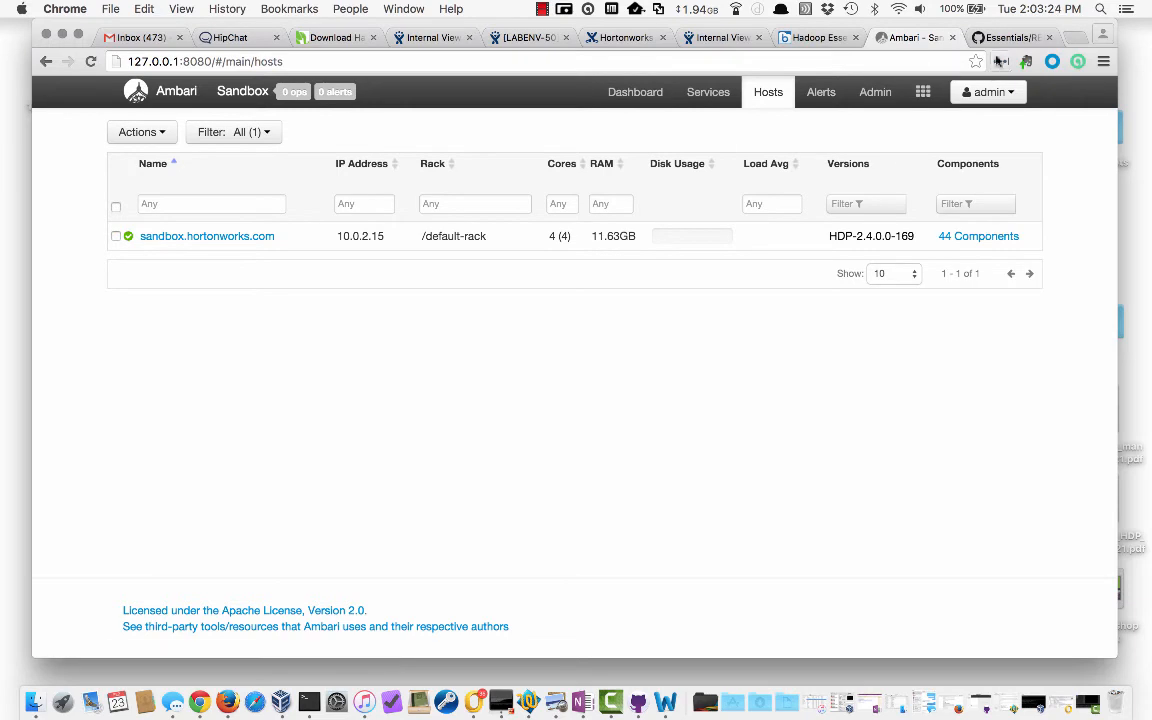
Step: Check the README's operations sections and examine the service actions available for Oozie in Ambari, without running any
click(1005, 37)
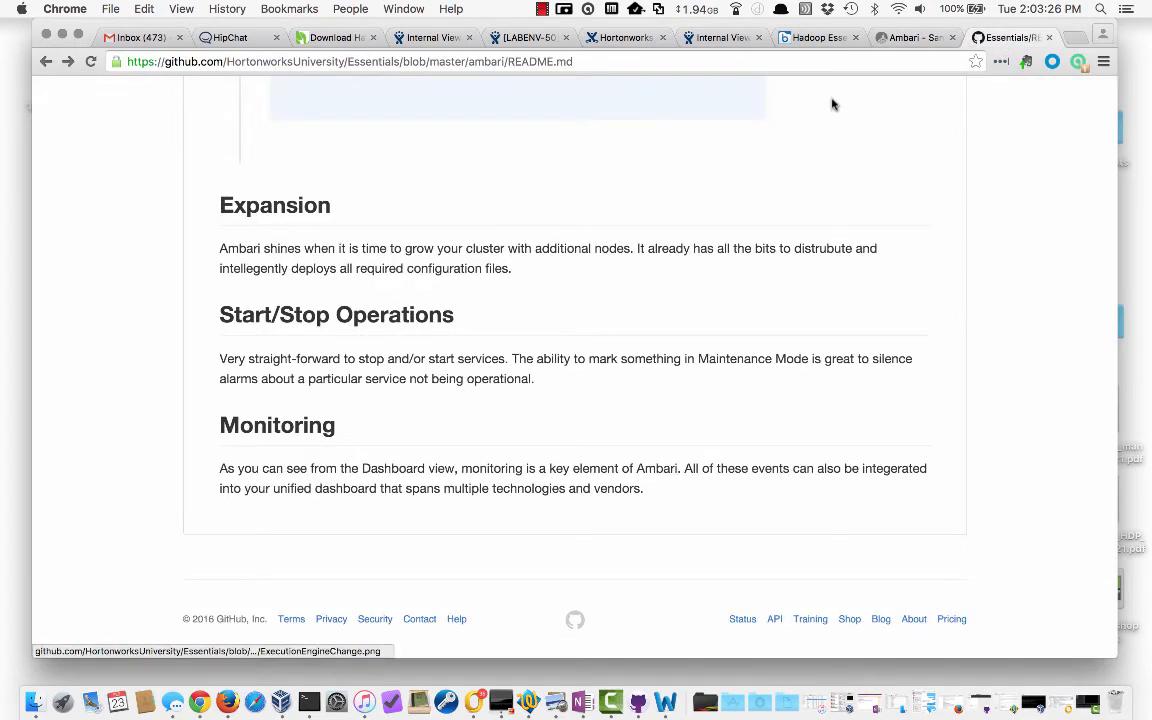
click(882, 37)
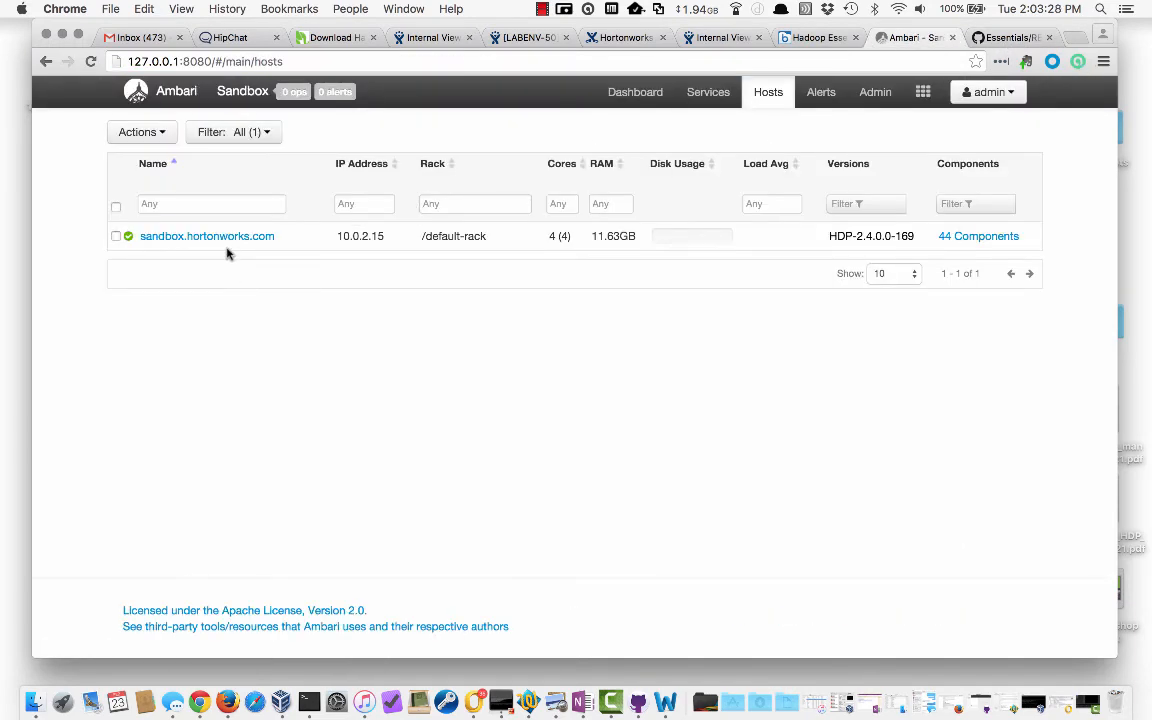
click(635, 91)
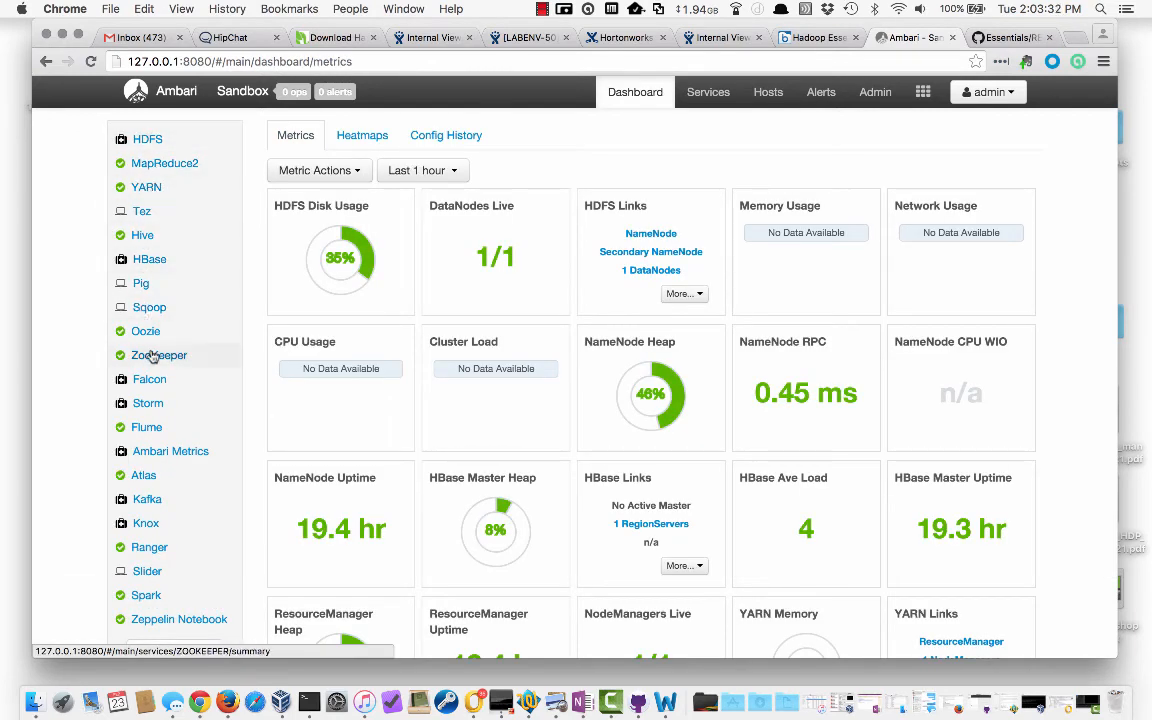
click(148, 334)
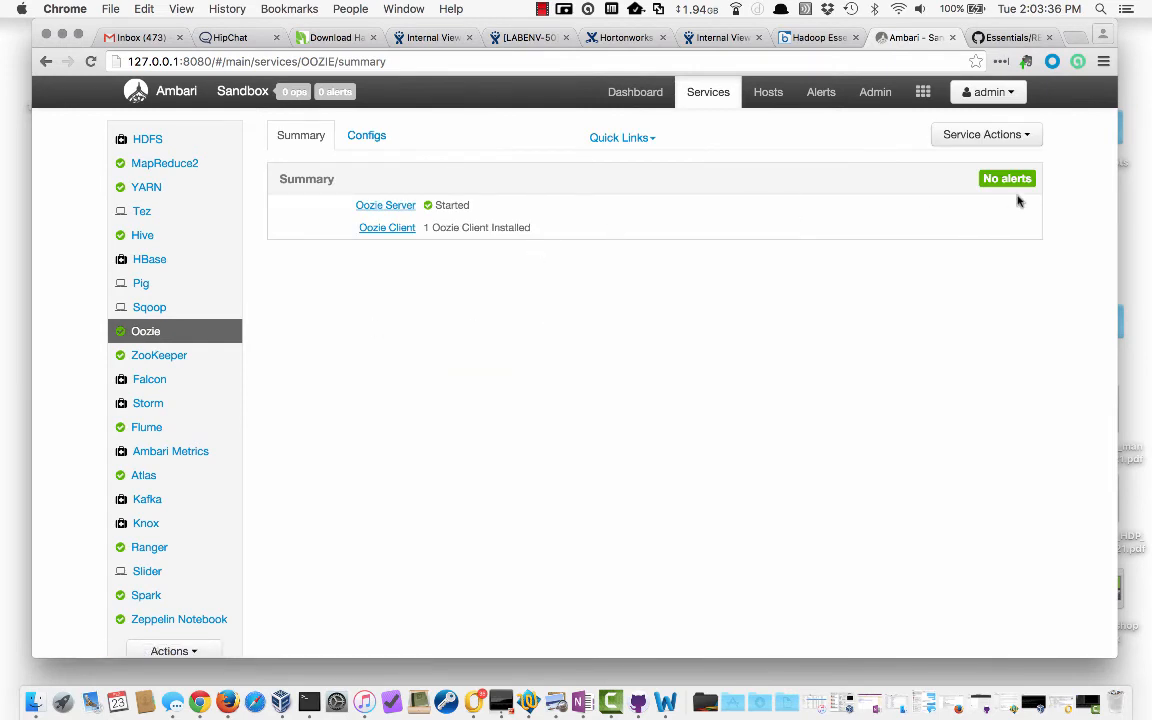
click(1025, 138)
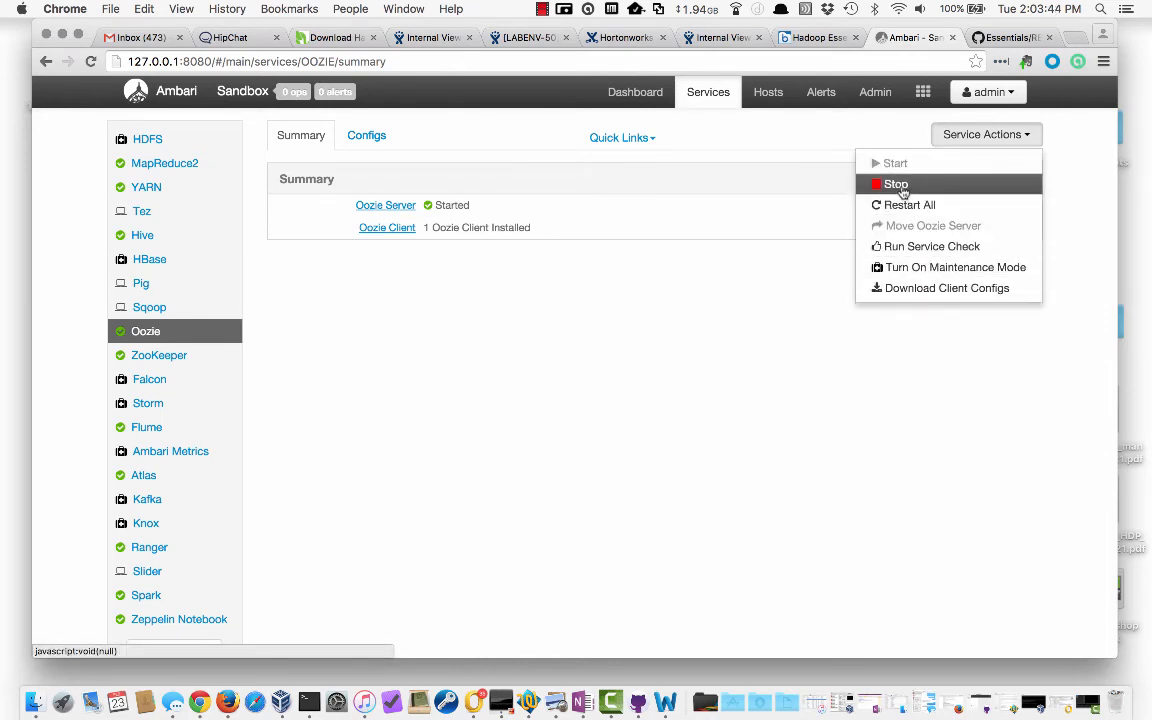
click(685, 288)
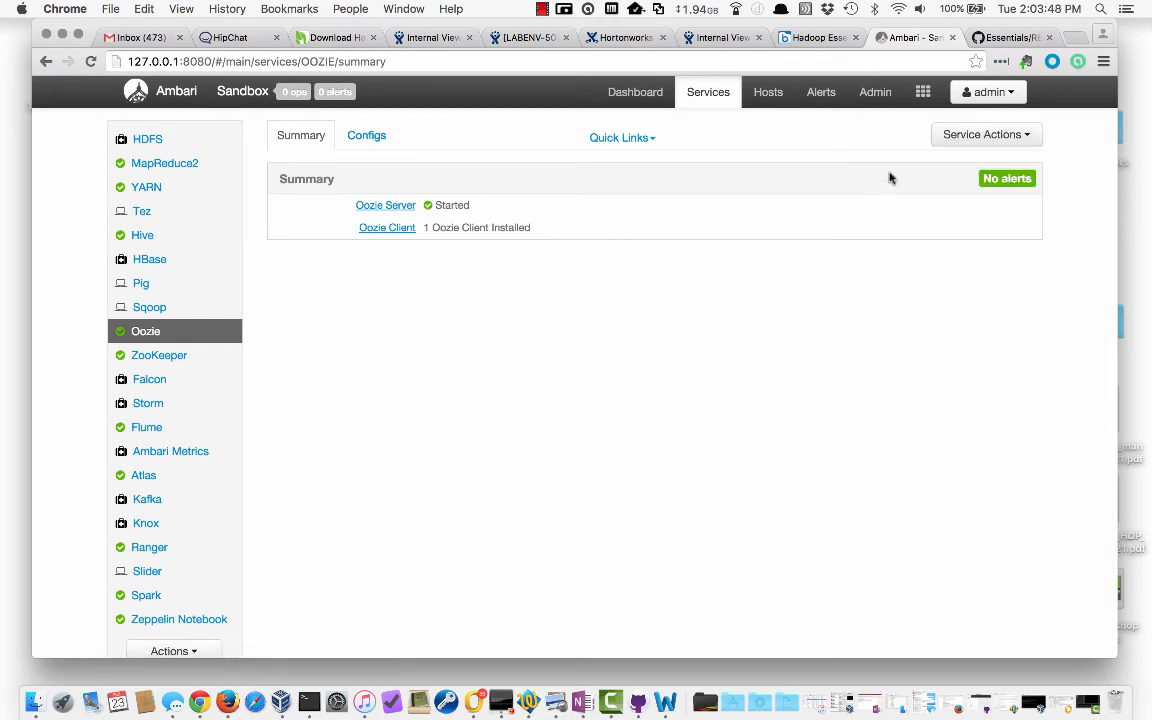
Step: Read the README's Monitoring section and view the alert definitions in Ambari
click(998, 38)
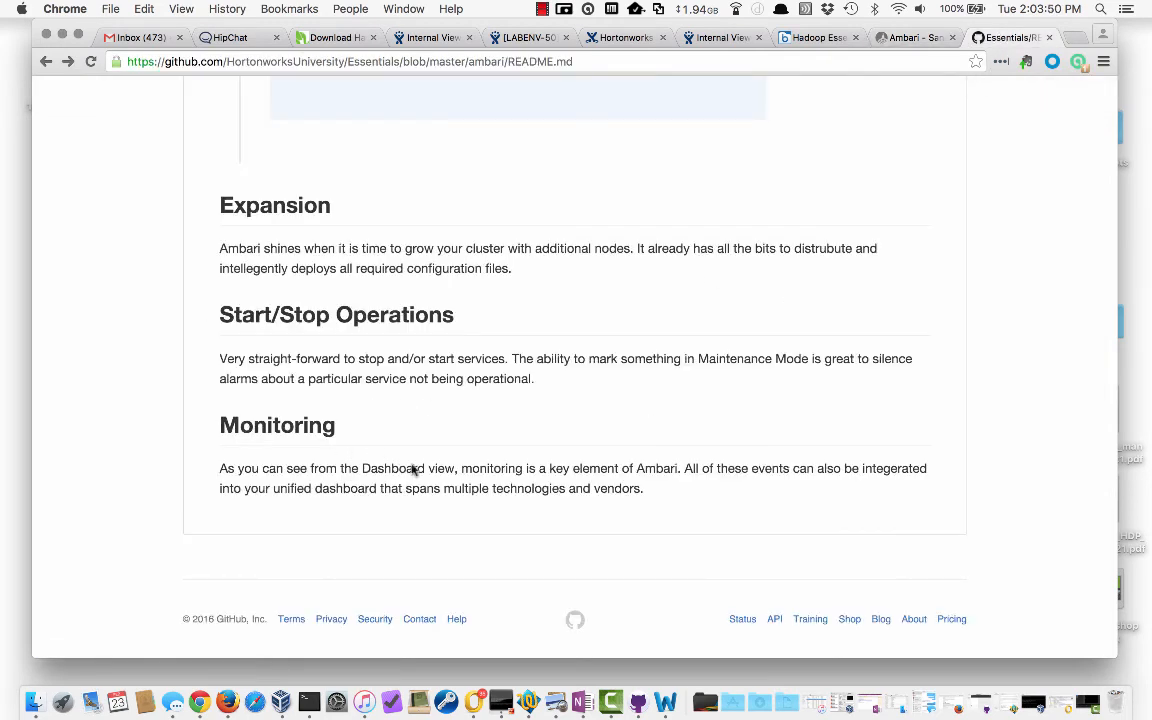
drag(416, 464, 670, 467)
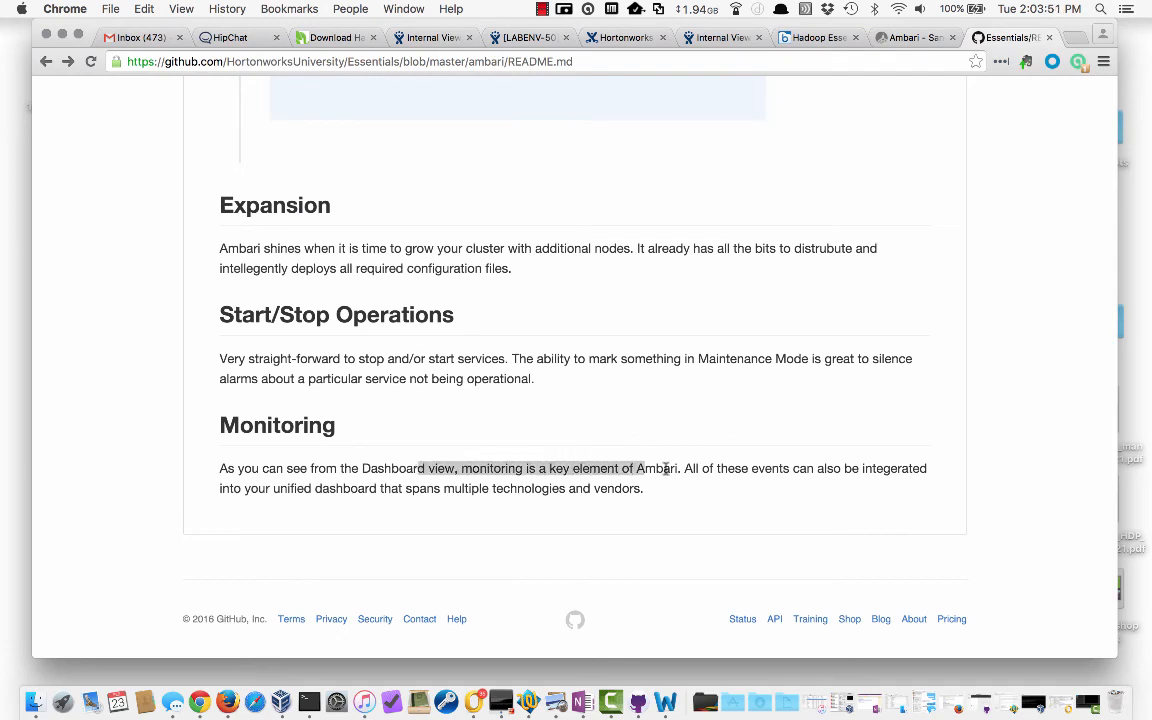
click(913, 38)
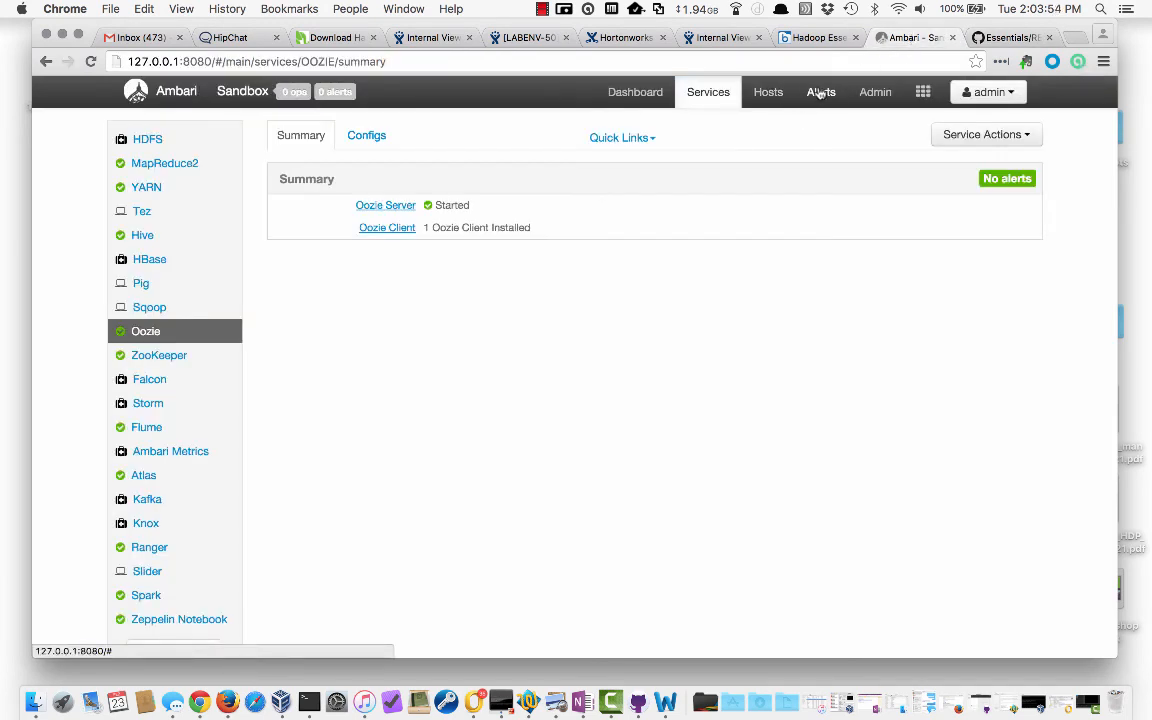
click(820, 92)
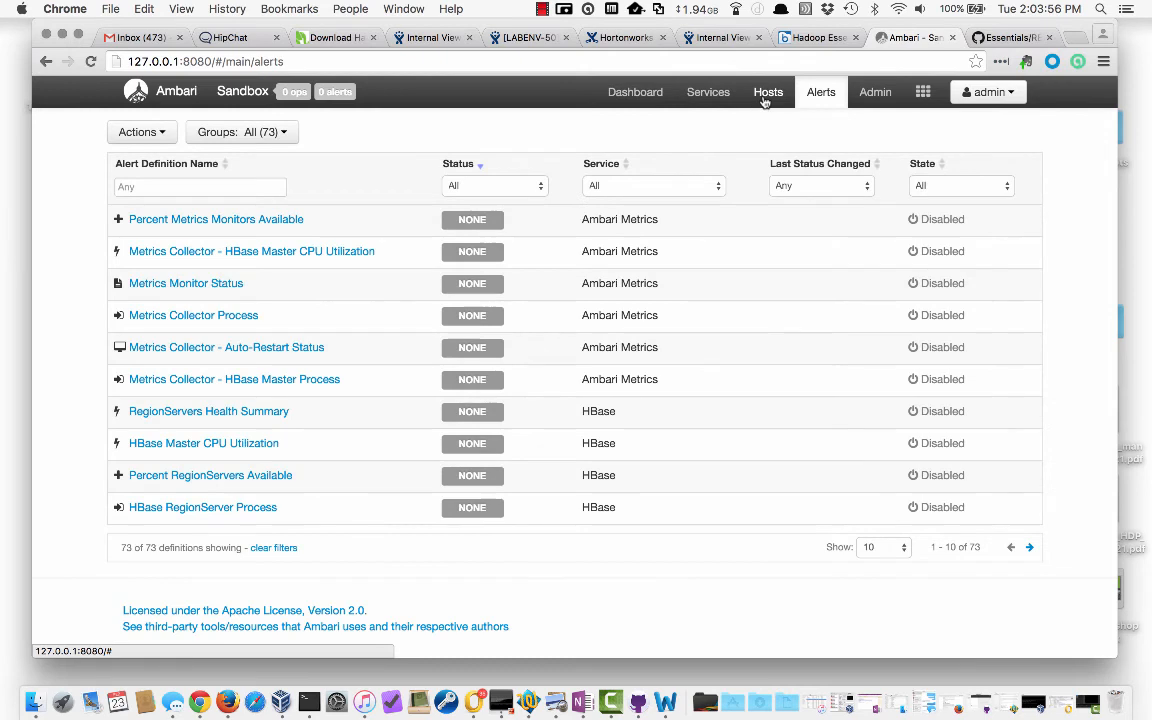
Step: Review the cluster's host list and examine the metric widgets on the Ambari dashboard
click(764, 98)
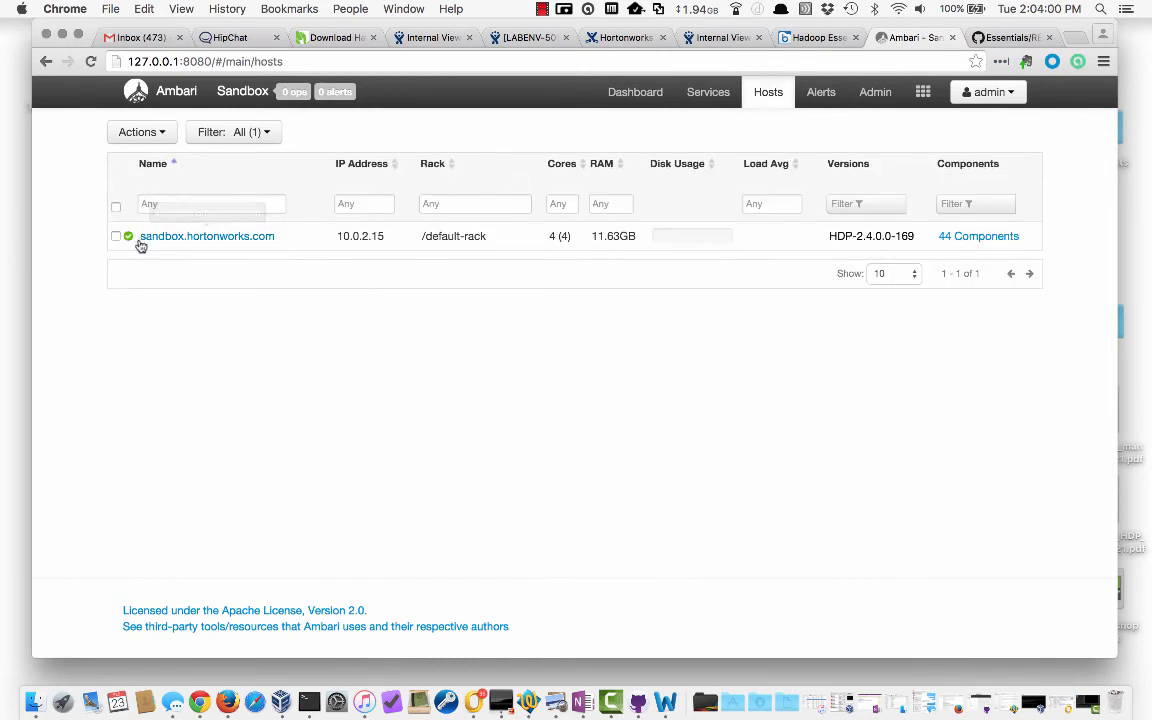
click(638, 96)
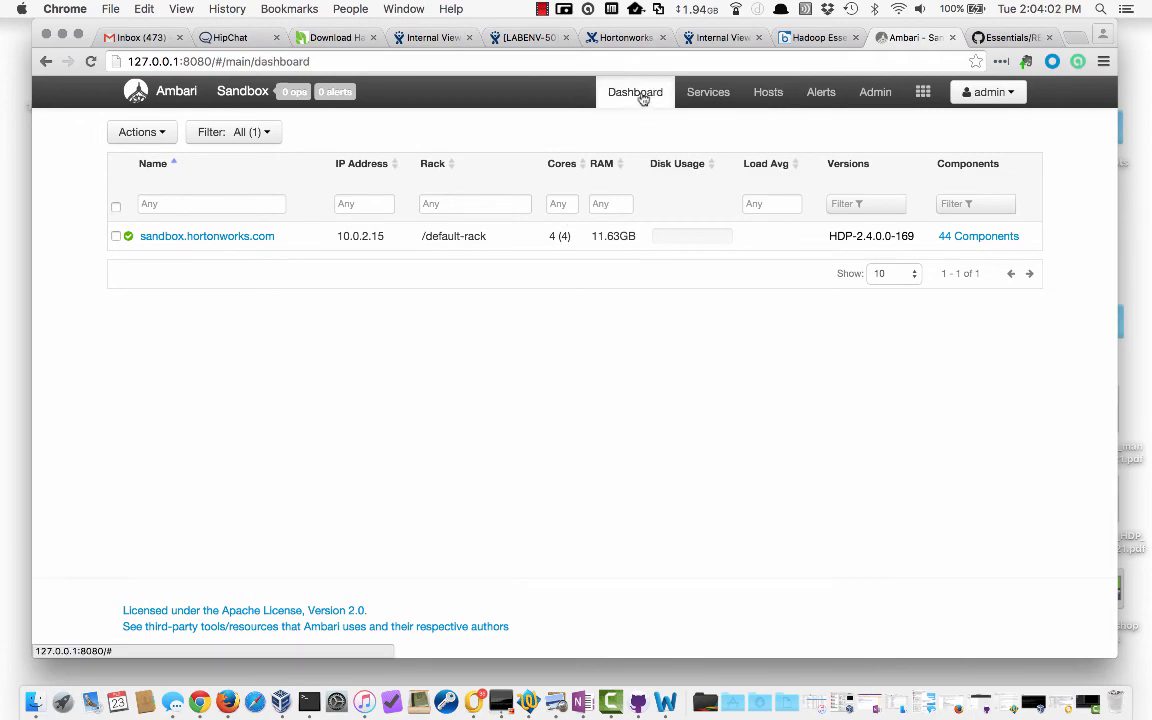
scroll(457, 302, down, 6)
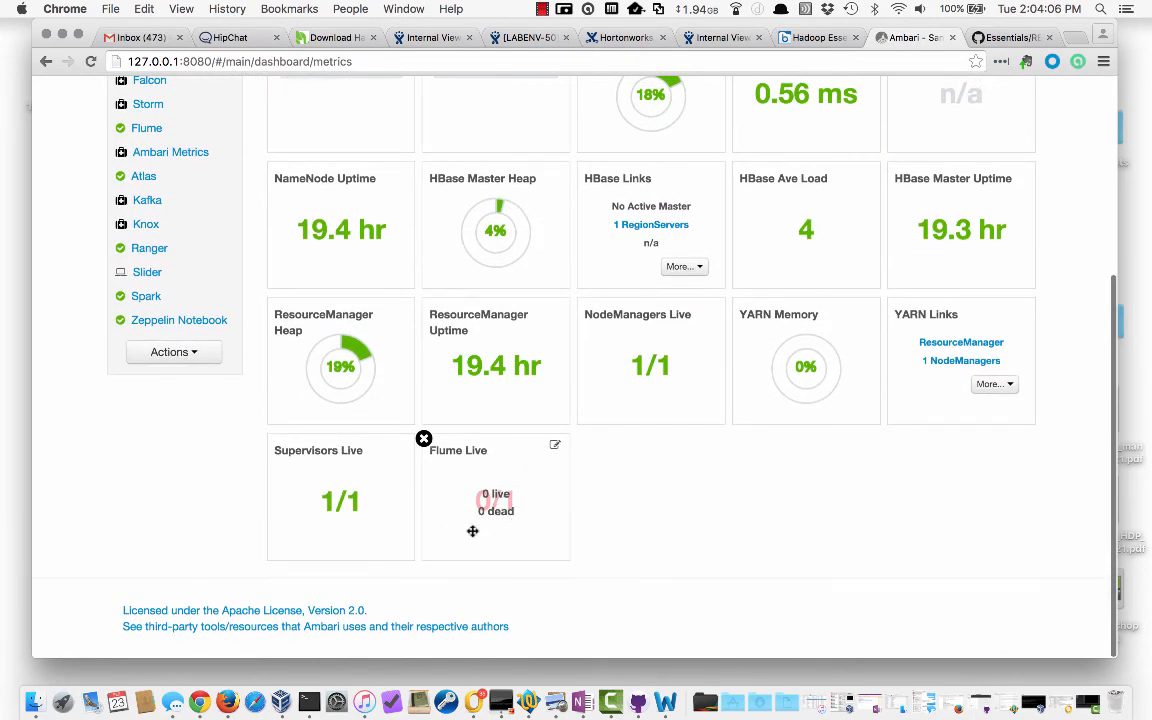
scroll(472, 531, up, 2)
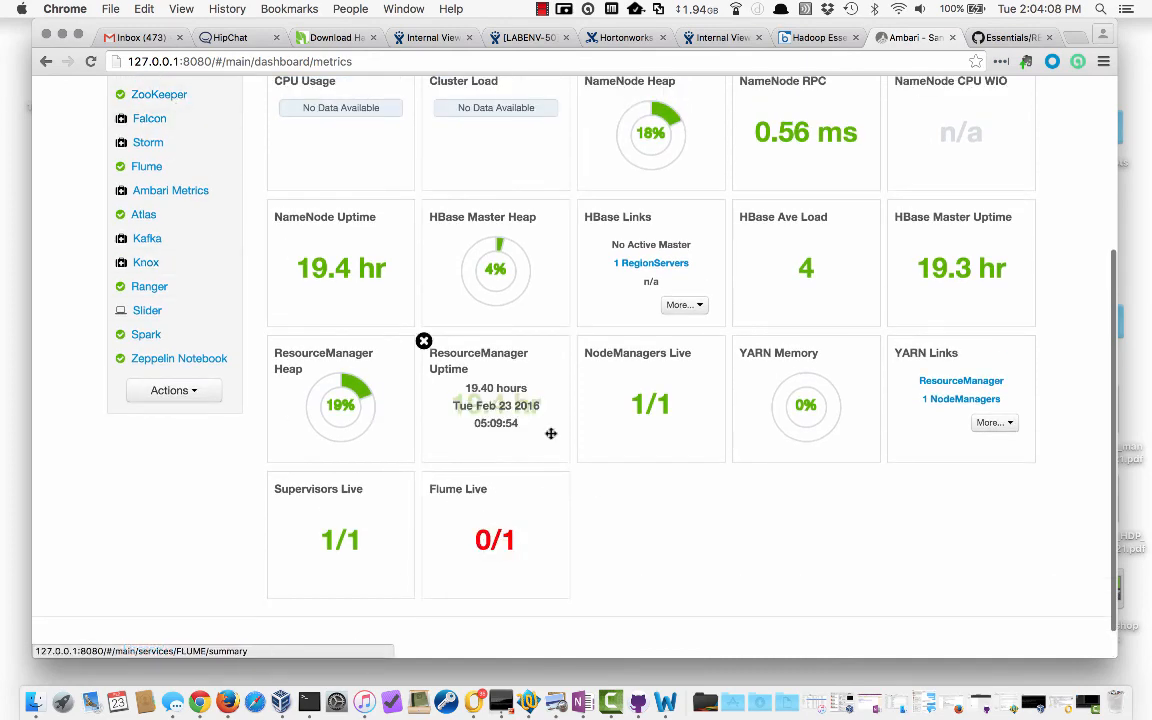
scroll(550, 433, up, 5)
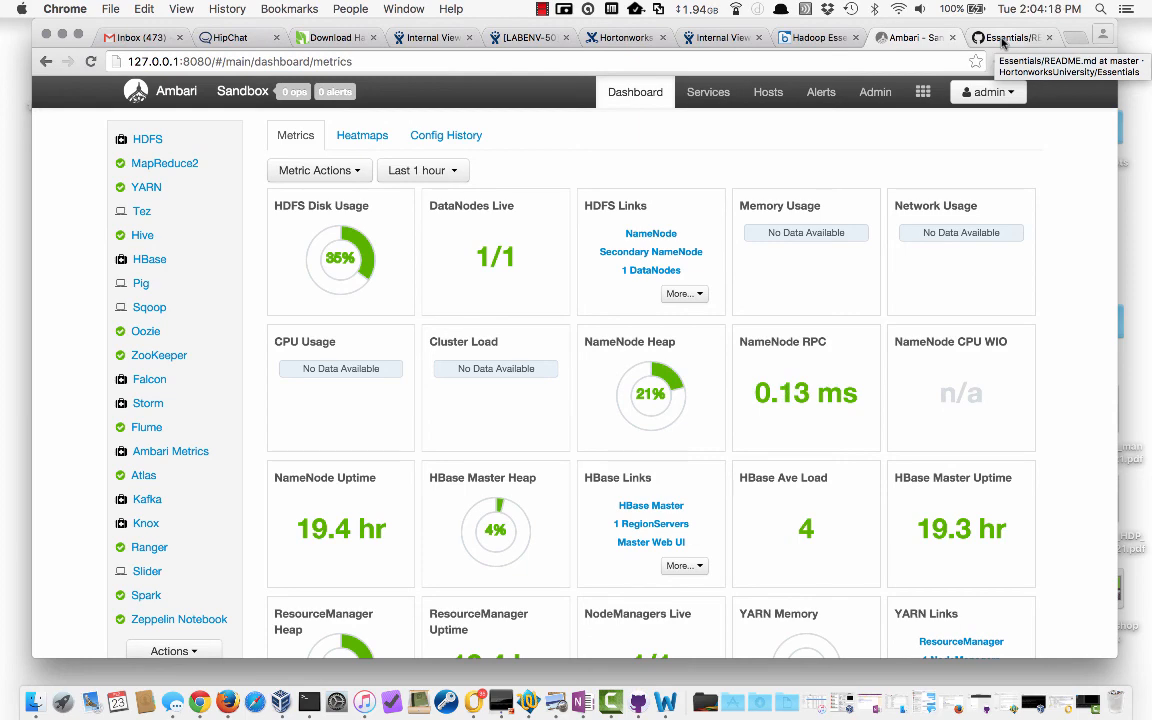
Step: Switch back to the GitHub README and return to its overview of Ambari's role
click(1003, 38)
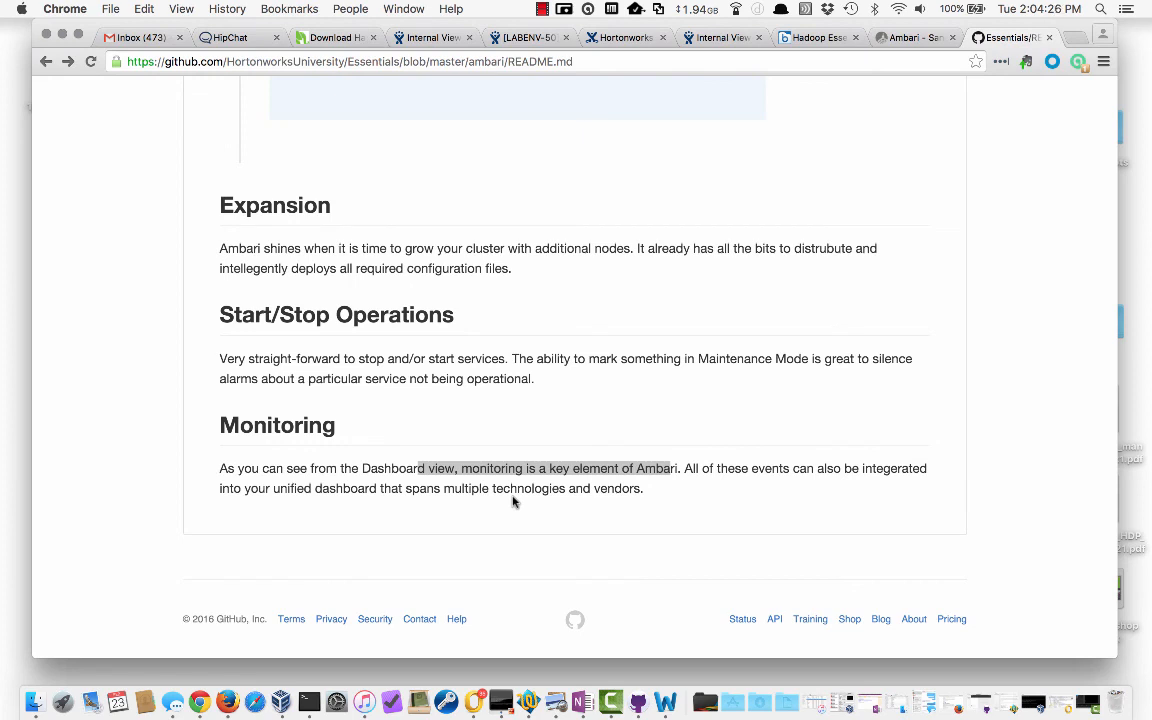
scroll(527, 362, up, 15)
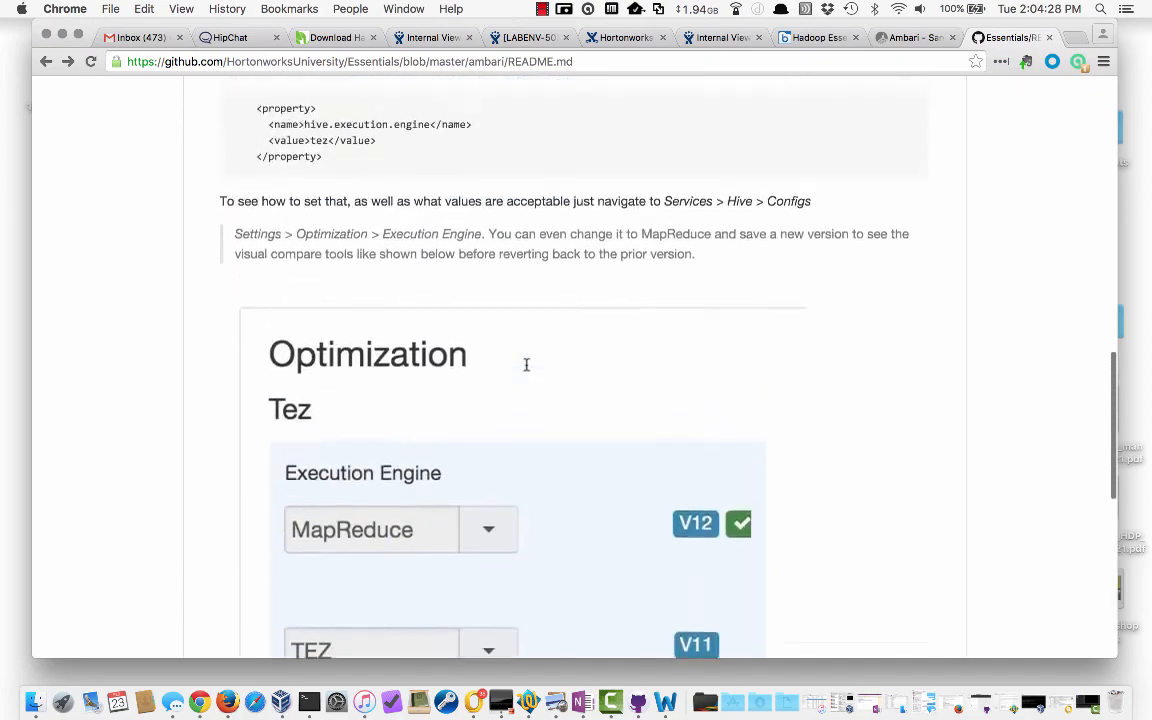
scroll(527, 362, up, 8)
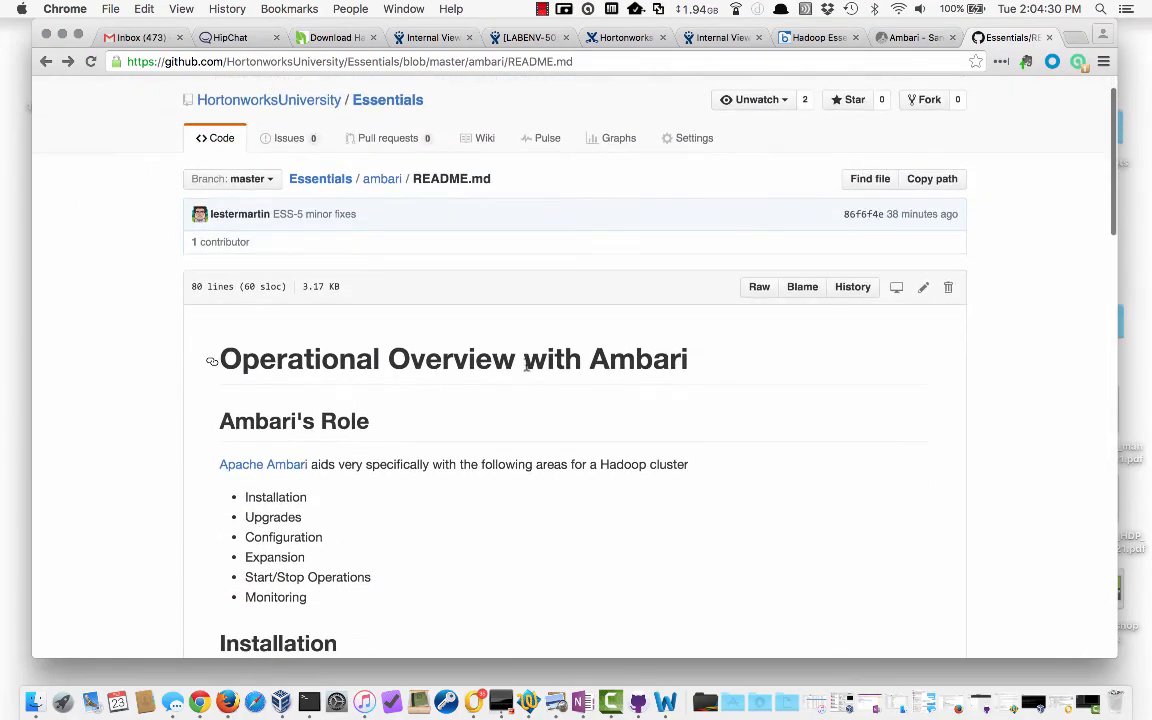